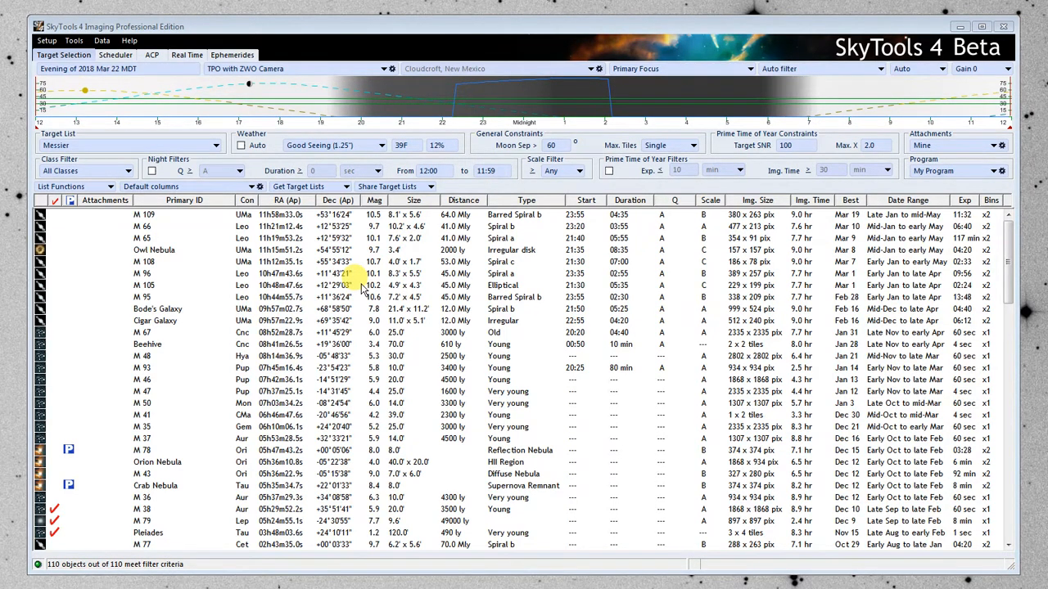
Load the Arp Galaxy List from the Default folder as the target list.
{"action": "left_click", "coordinate": [106, 147]}
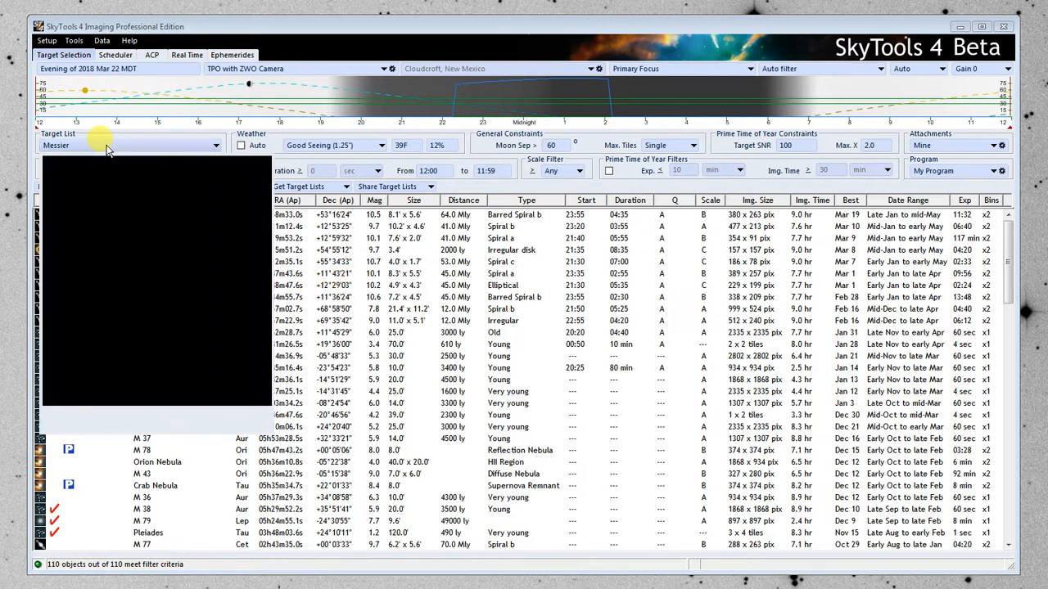
{"action": "left_click", "coordinate": [105, 200]}
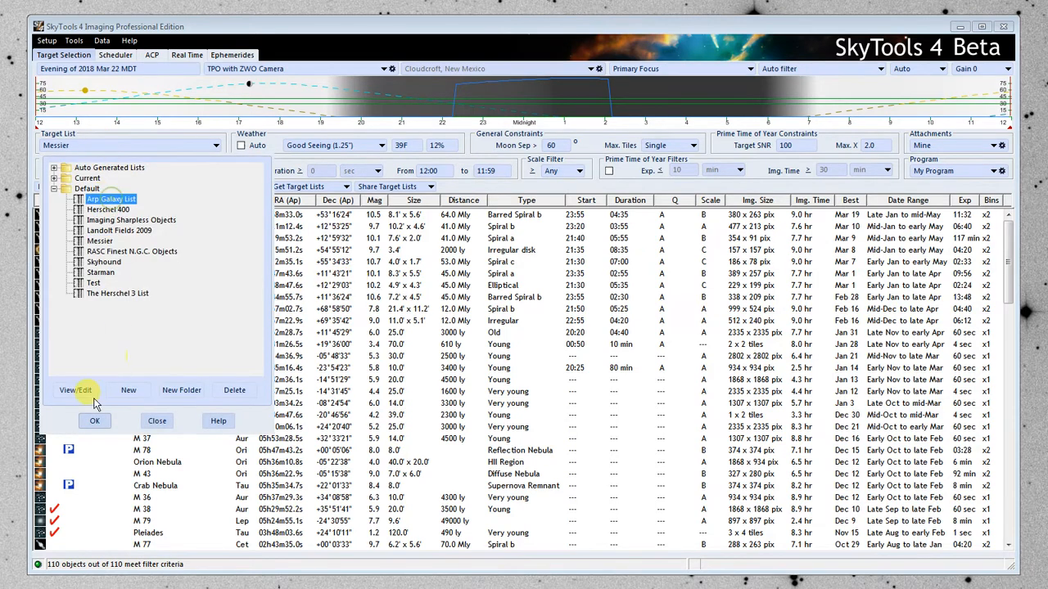
{"action": "left_click", "coordinate": [94, 422]}
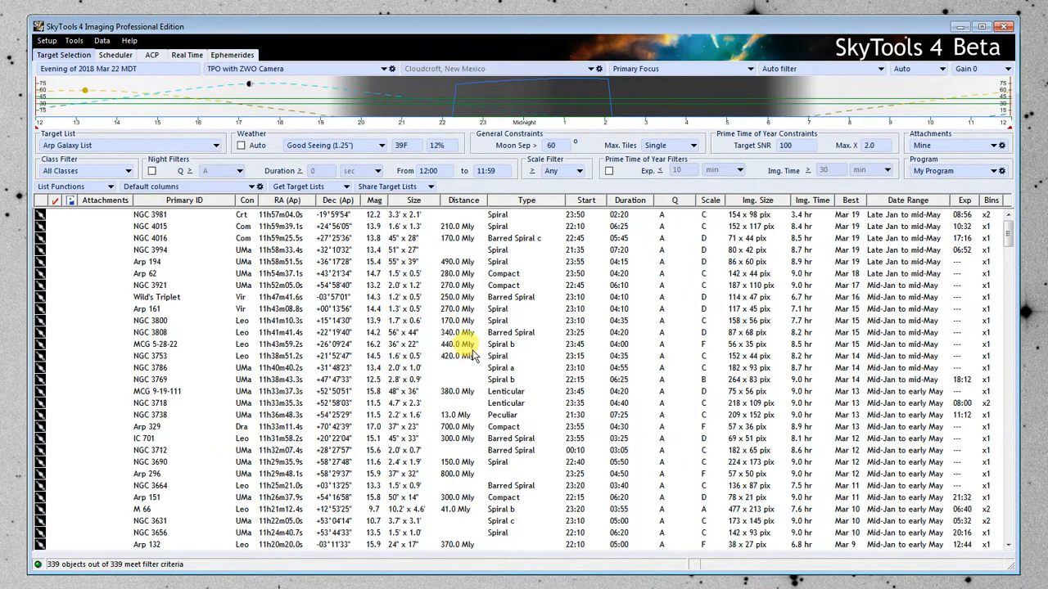
Browse Skyhound's downloadable deep sky target lists, selecting the Arp Galaxy List entry, and close the listing without importing.
{"action": "left_click", "coordinate": [324, 190]}
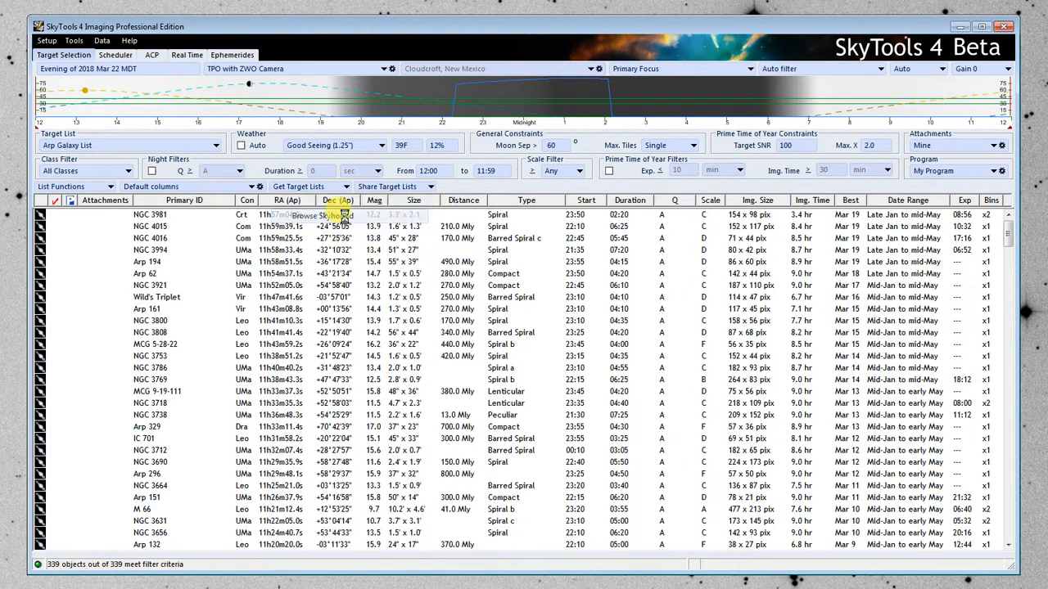
{"action": "left_click", "coordinate": [346, 216]}
{"action": "left_click", "coordinate": [409, 221]}
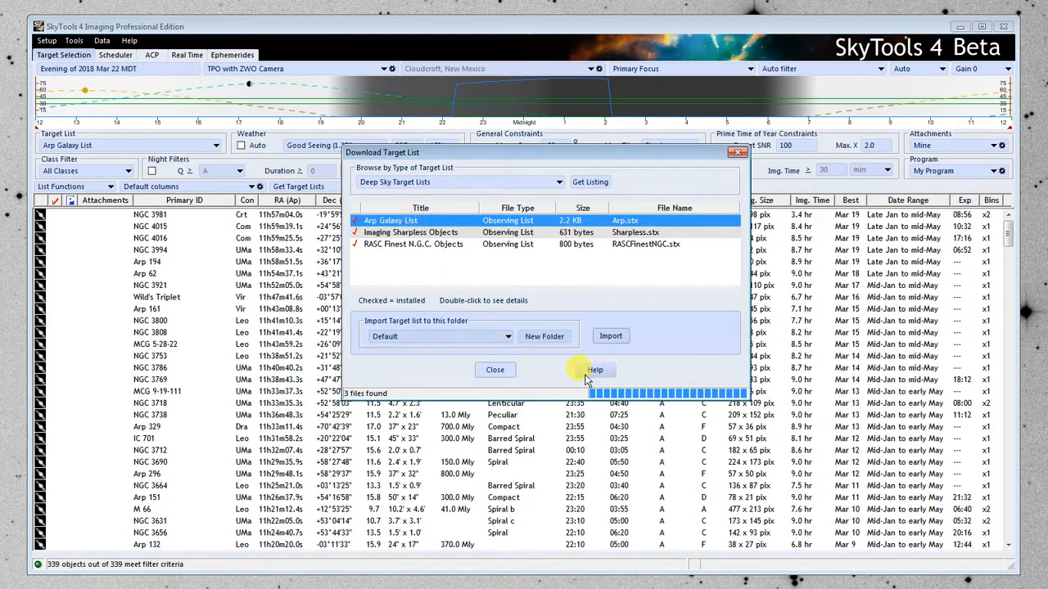
{"action": "left_click", "coordinate": [499, 373]}
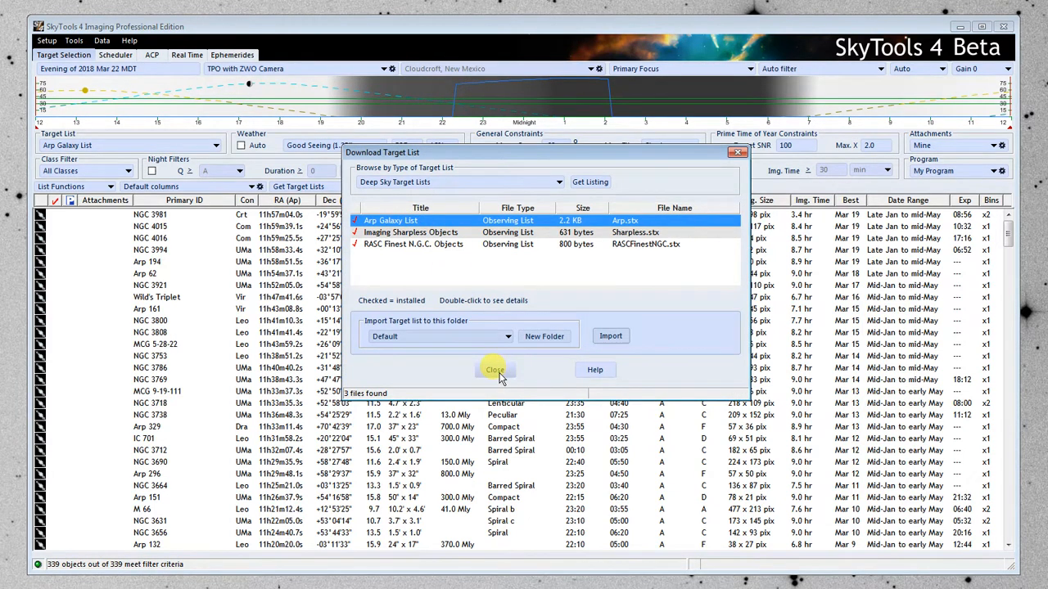
{"action": "left_click", "coordinate": [499, 372]}
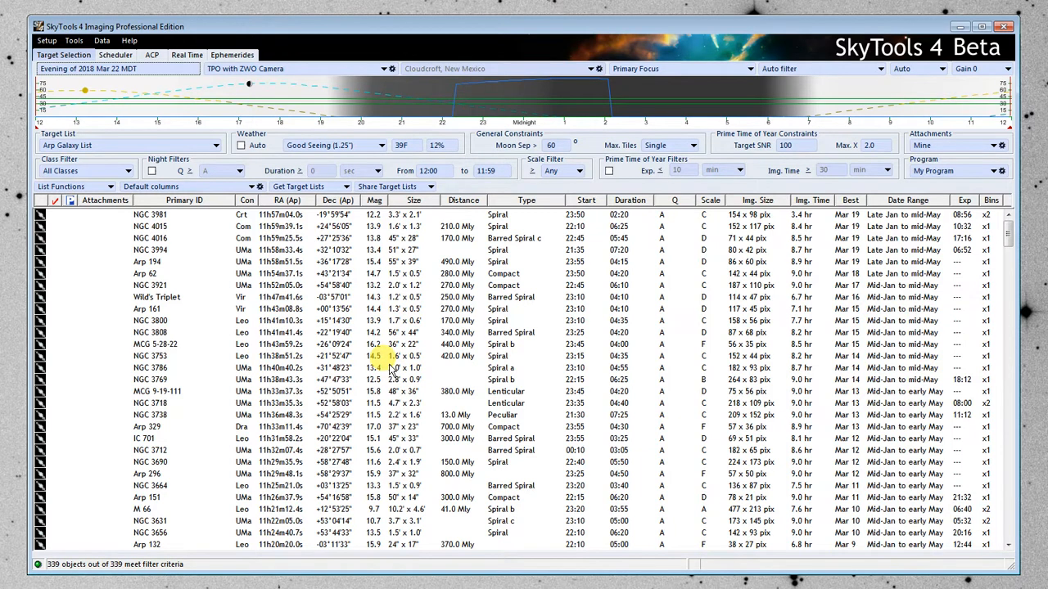
Set the attachments folder to Arp.
{"action": "left_click", "coordinate": [946, 146]}
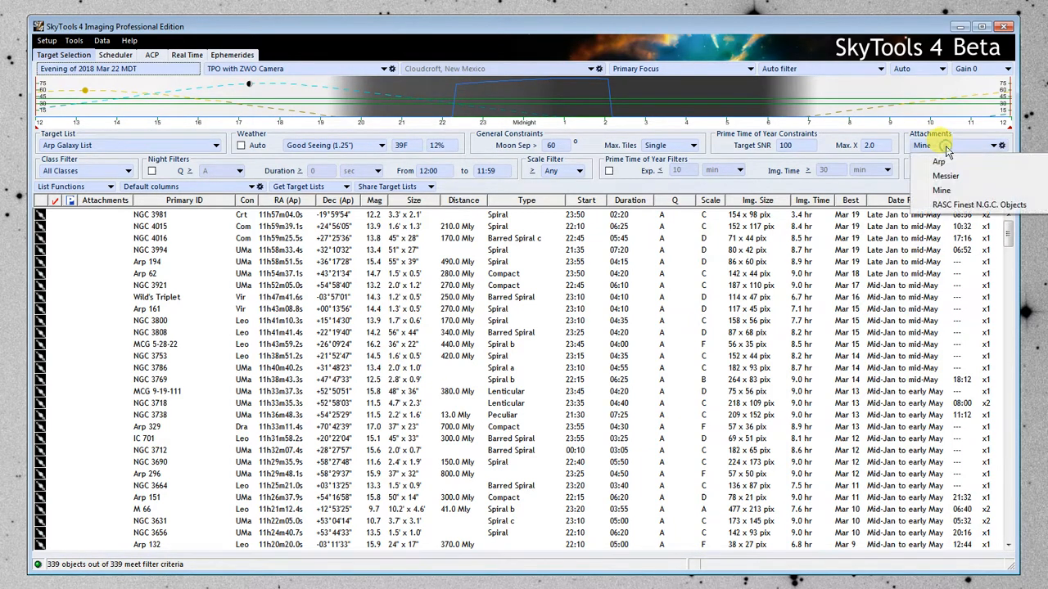
{"action": "left_click", "coordinate": [939, 161]}
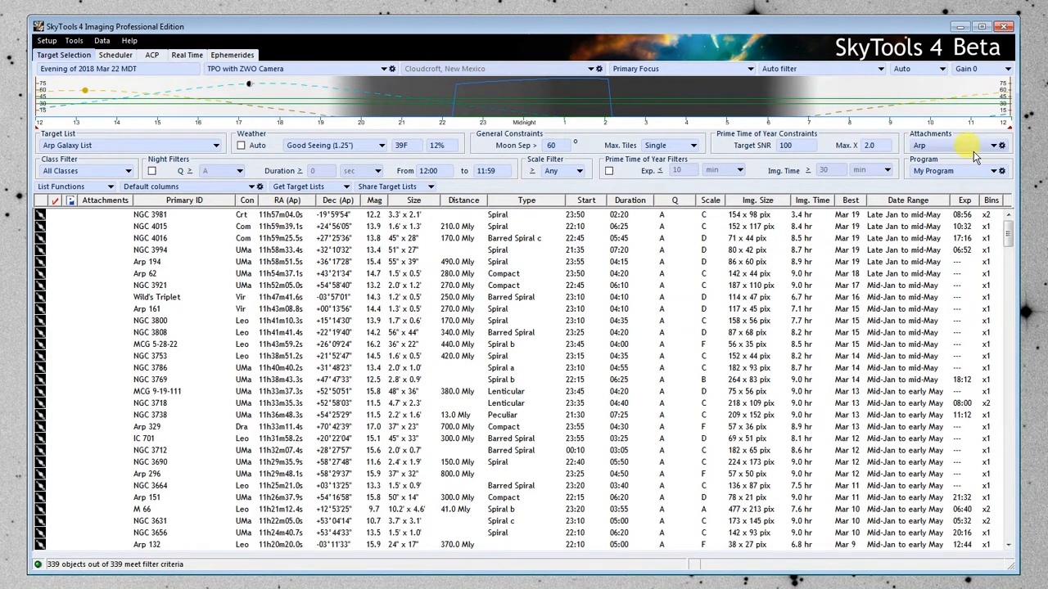
Review the links, images and notes in the object information for NGC 3981, and close it.
{"action": "right_click", "coordinate": [282, 215]}
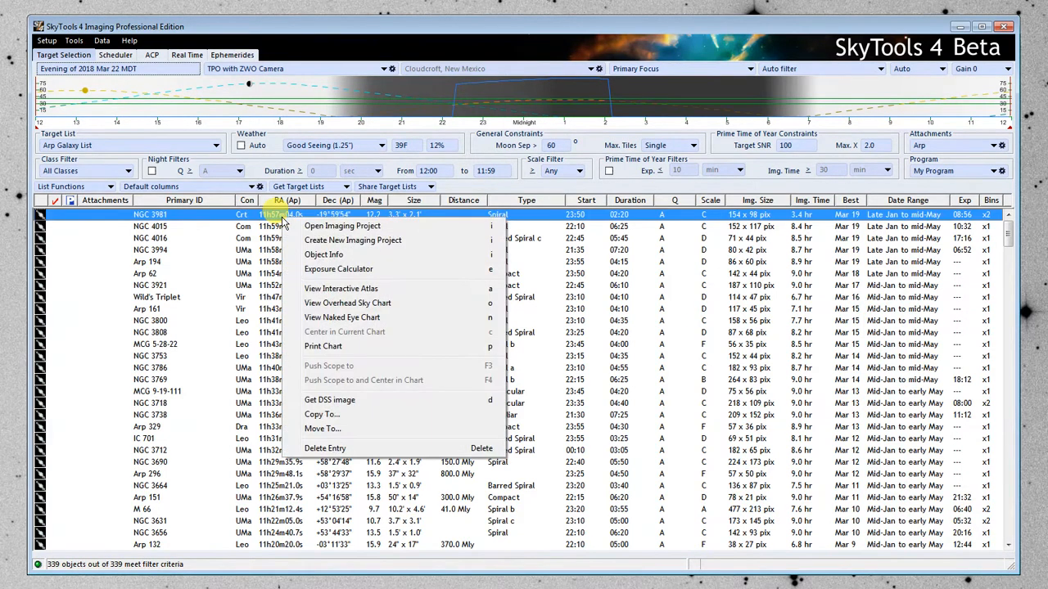
{"action": "left_click", "coordinate": [336, 254]}
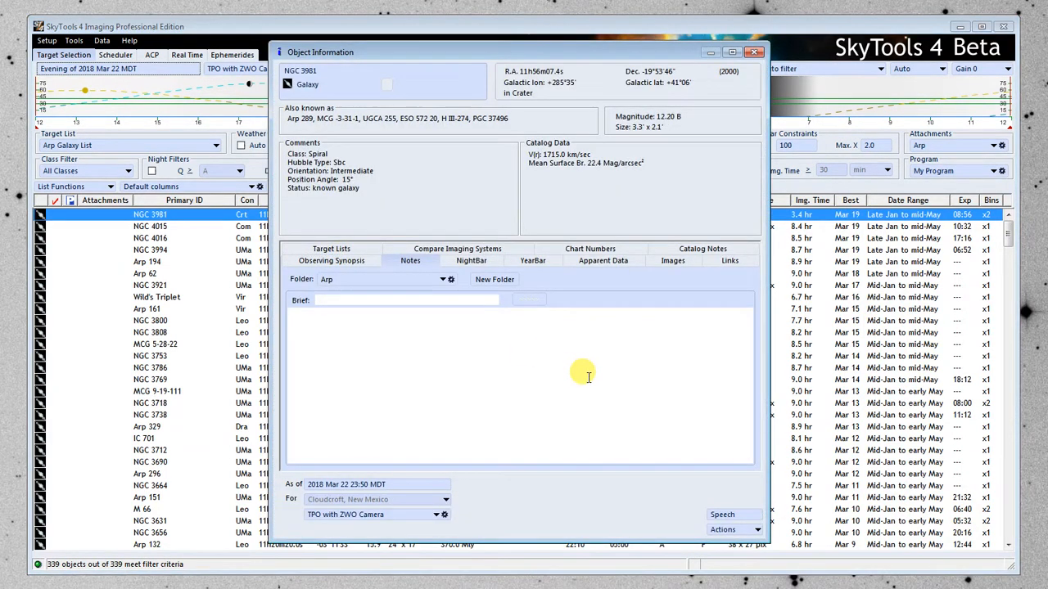
{"action": "left_click", "coordinate": [729, 262]}
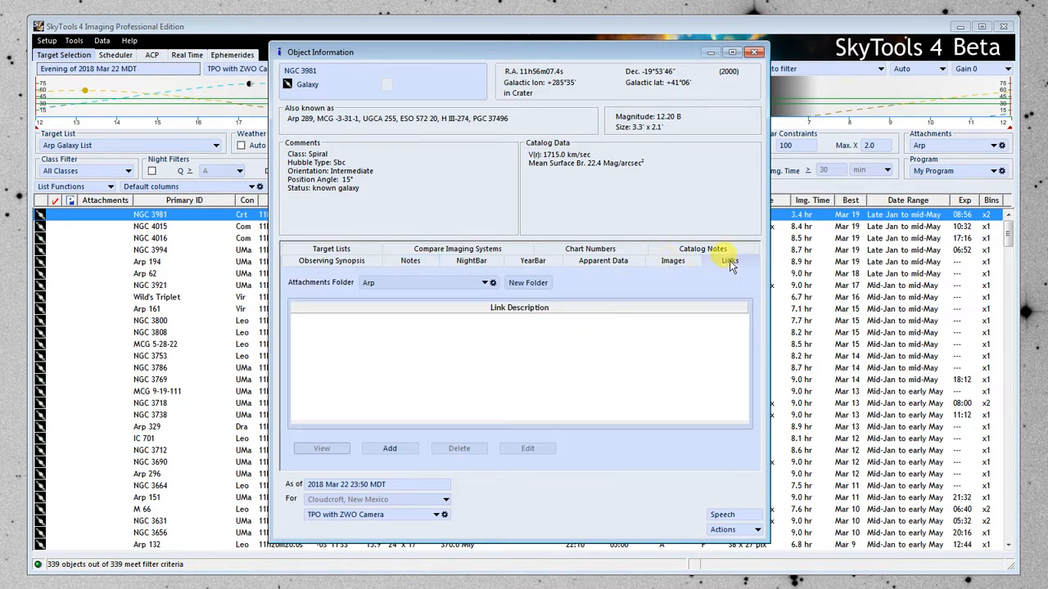
{"action": "left_click", "coordinate": [670, 262]}
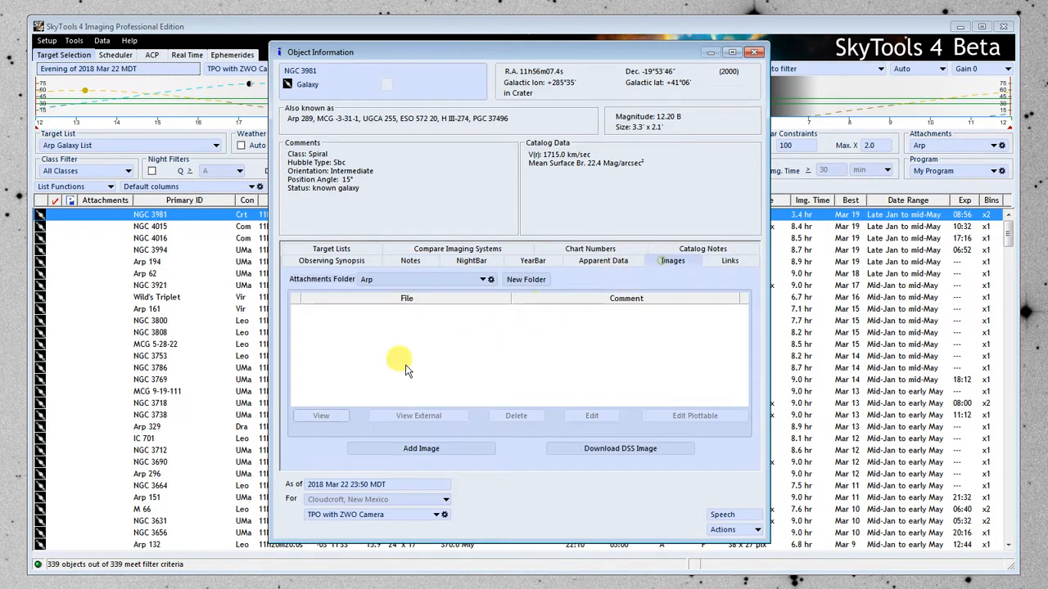
{"action": "left_click", "coordinate": [410, 262]}
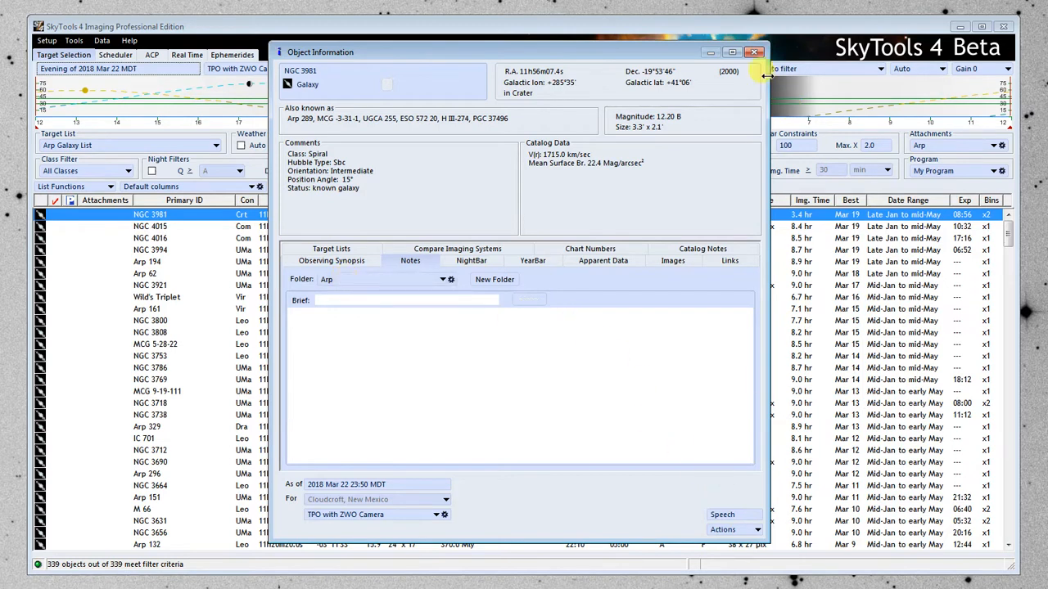
{"action": "left_click", "coordinate": [755, 53]}
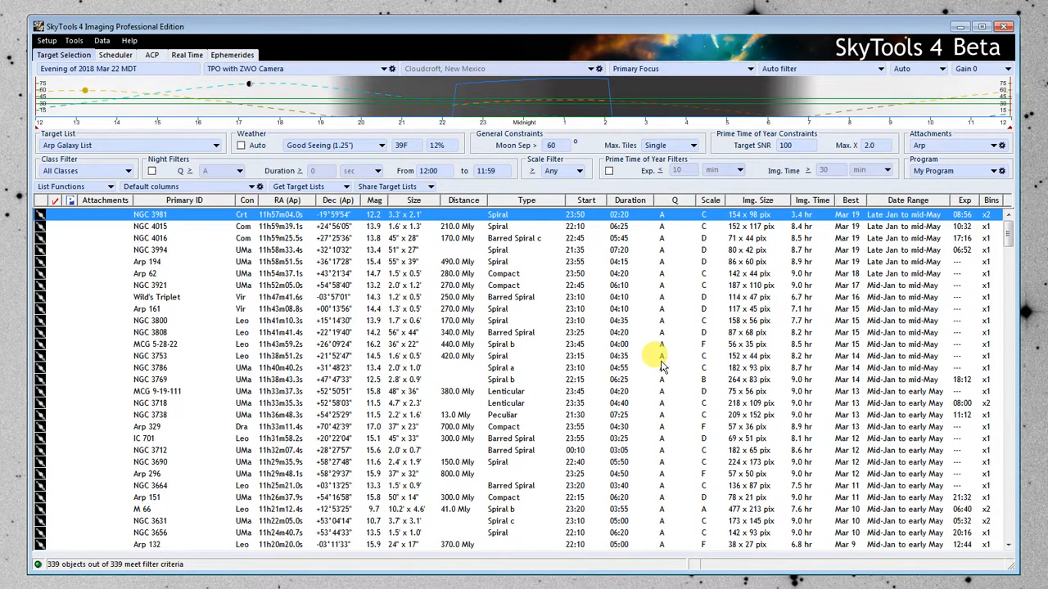
Set the observing program to Arp Galaxies and enable automatic weather.
{"action": "left_click", "coordinate": [949, 170]}
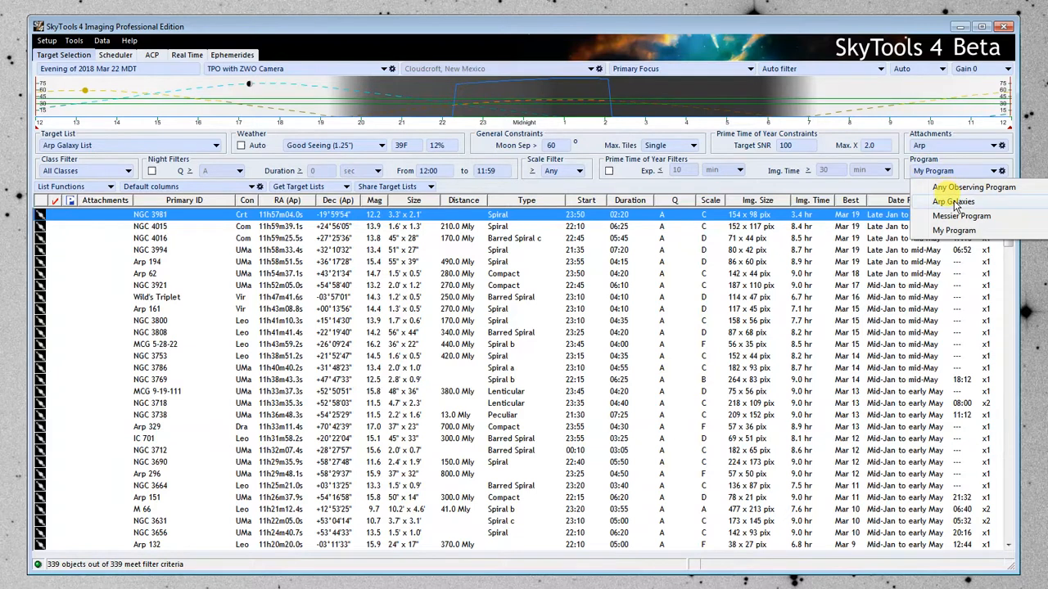
{"action": "left_click", "coordinate": [954, 202]}
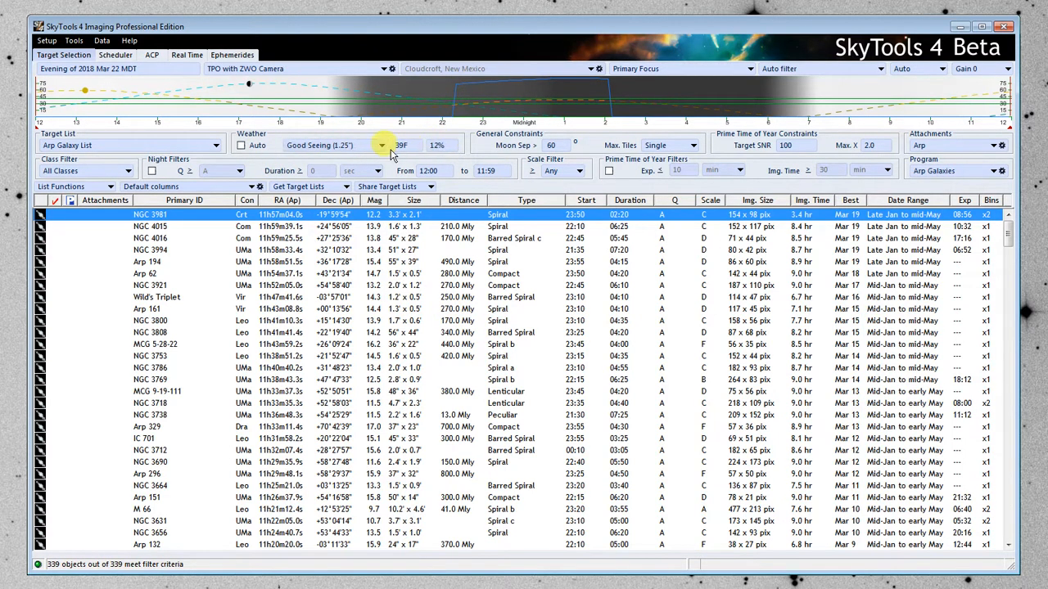
{"action": "left_click", "coordinate": [241, 147]}
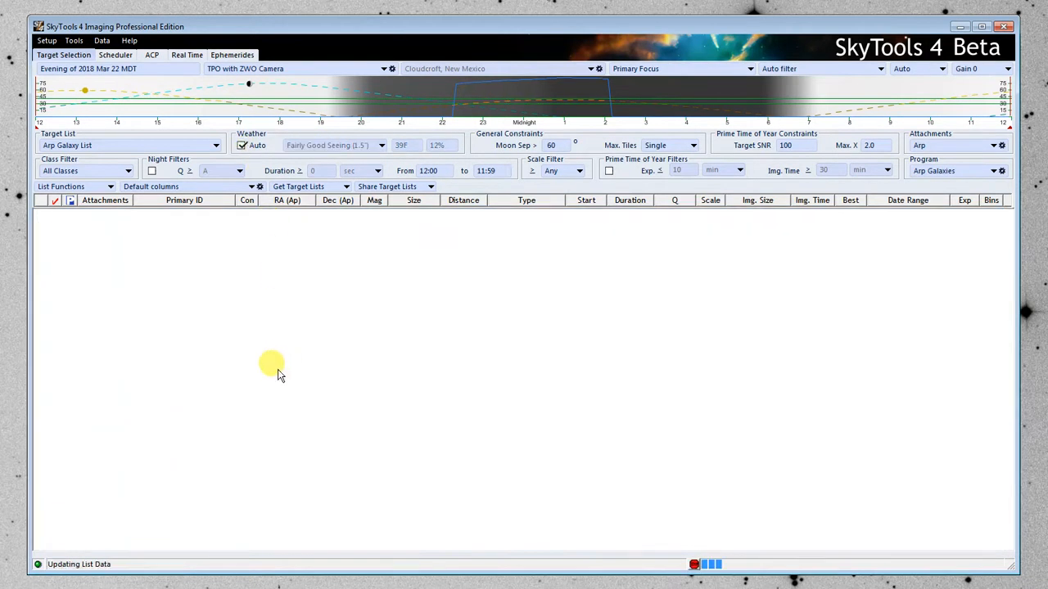
Review the typical monthly weather and seeing settings for the Cloudcroft, New Mexico location, and close the location settings.
{"action": "left_click", "coordinate": [47, 41]}
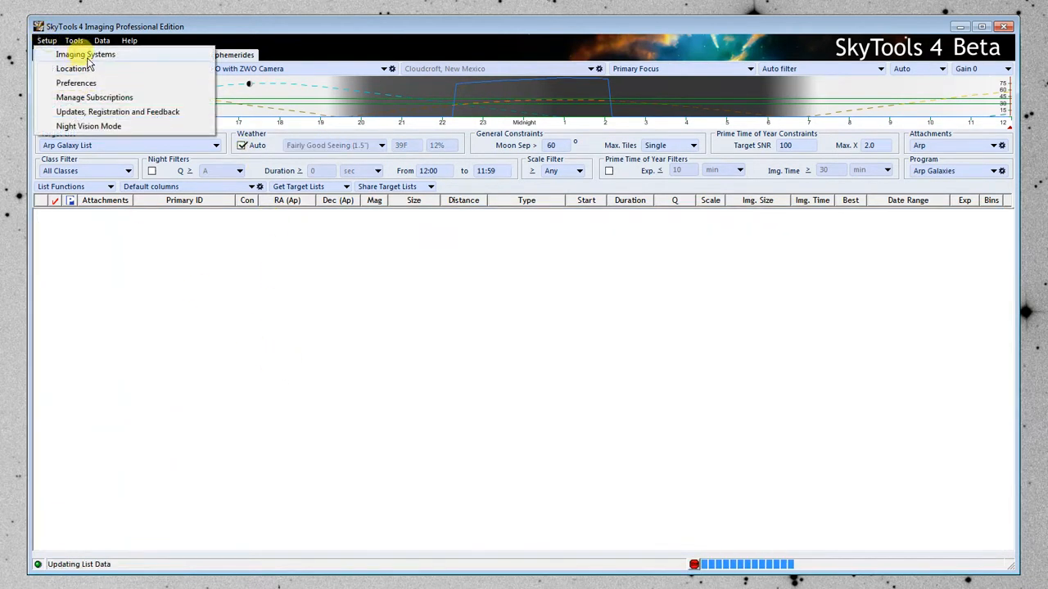
{"action": "left_click", "coordinate": [73, 69]}
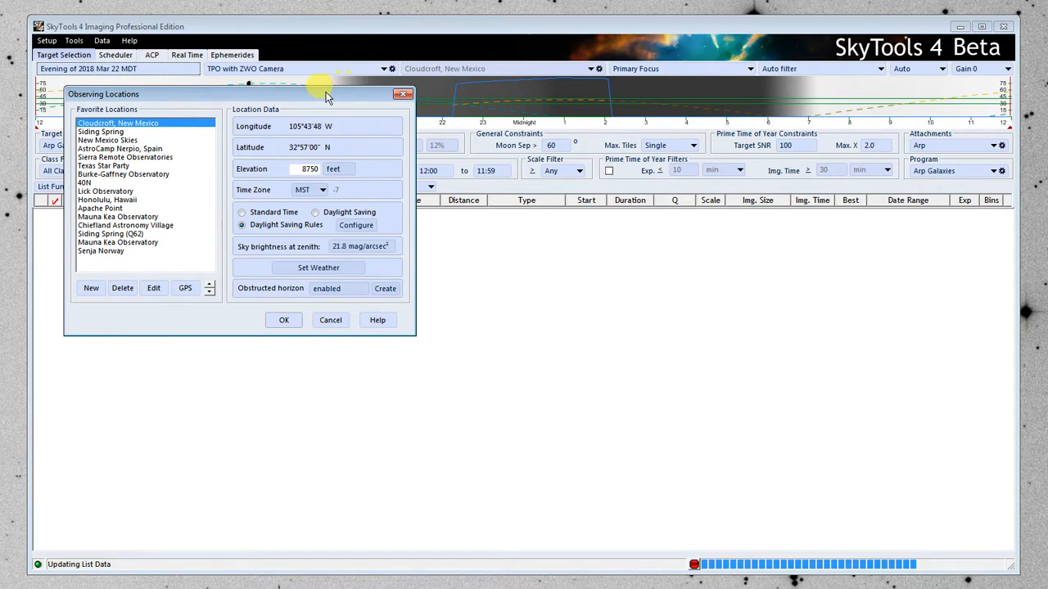
{"action": "left_click_drag", "start_coordinate": [323, 87], "coordinate": [554, 111]}
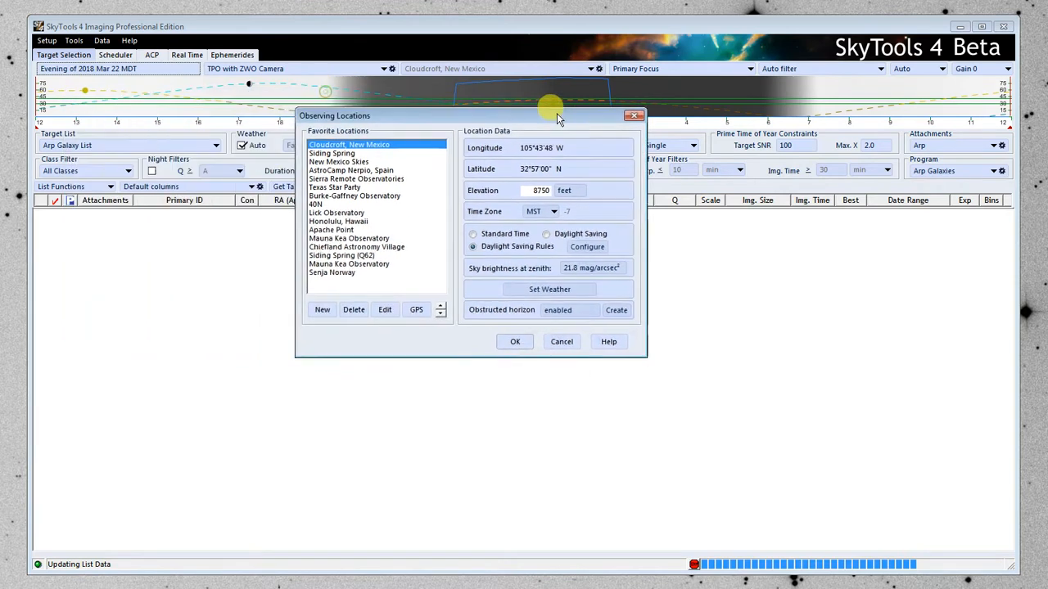
{"action": "left_click", "coordinate": [560, 290]}
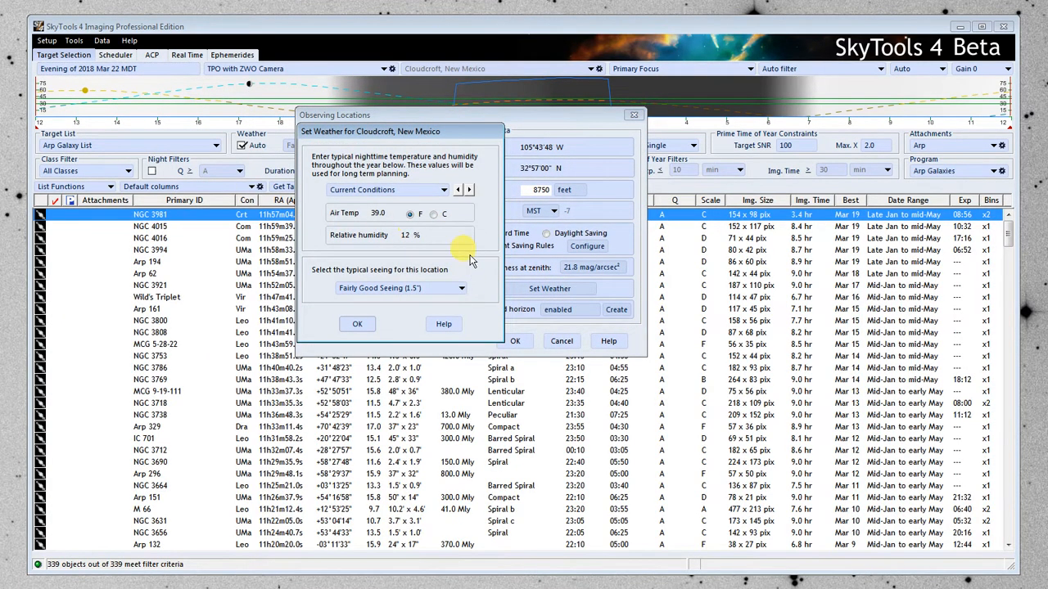
{"action": "left_click", "coordinate": [469, 190]}
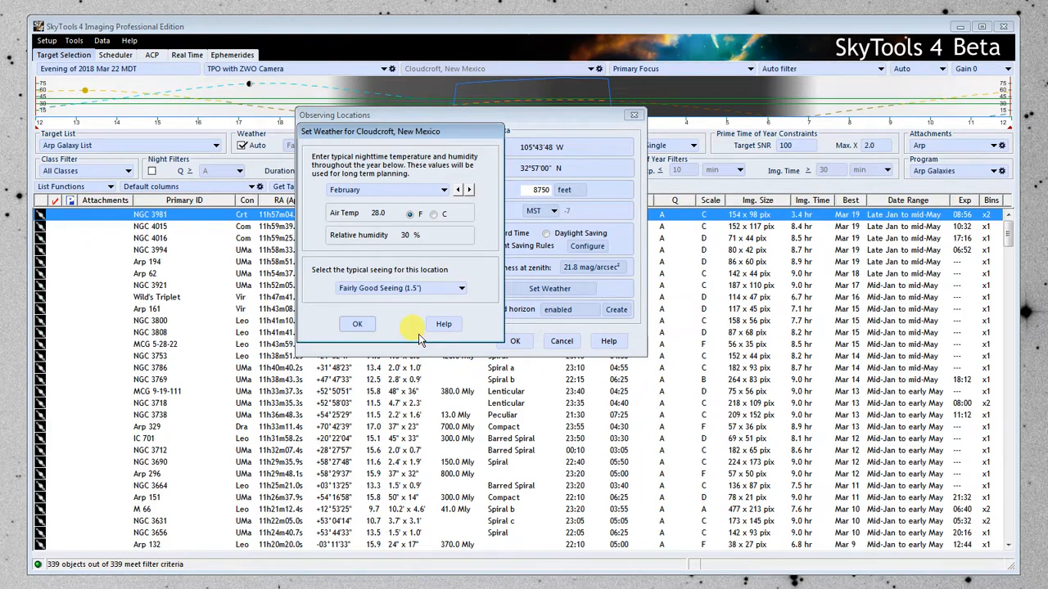
{"action": "left_click", "coordinate": [358, 325]}
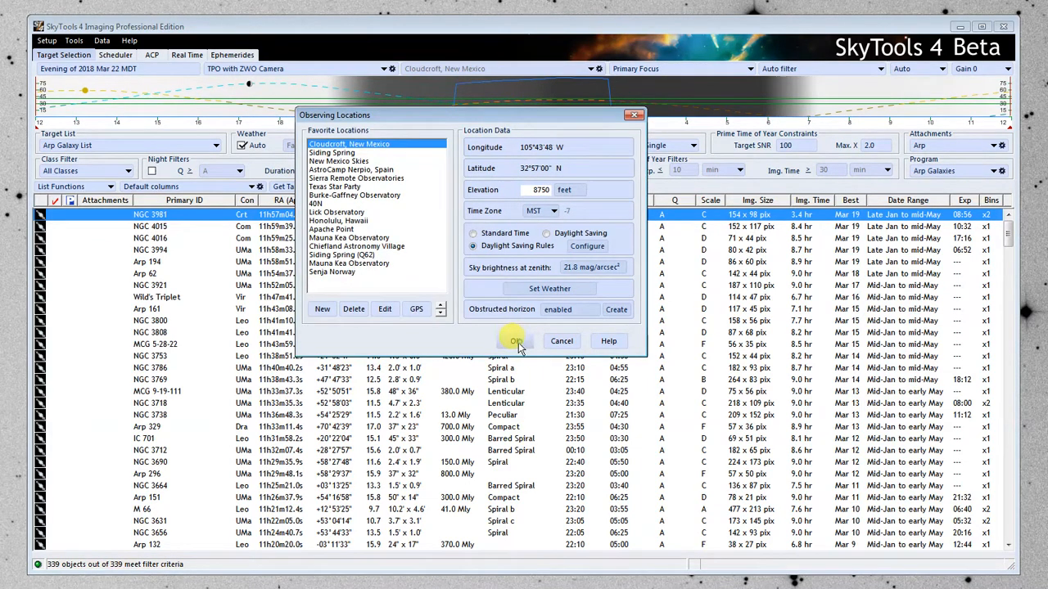
{"action": "left_click", "coordinate": [515, 341]}
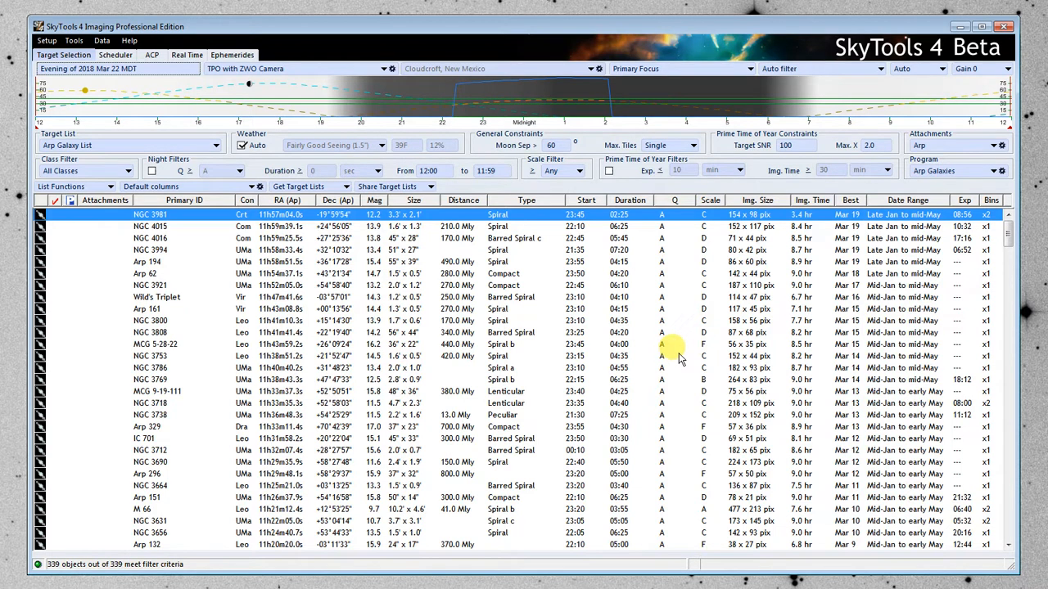
Set the prime time of year constraints to a target SNR of 30 and a maximum X of 1.5.
{"action": "double_click", "coordinate": [788, 148]}
{"action": "key", "text": "Delete"}
{"action": "type", "text": "30"}
{"action": "key", "text": "Return"}
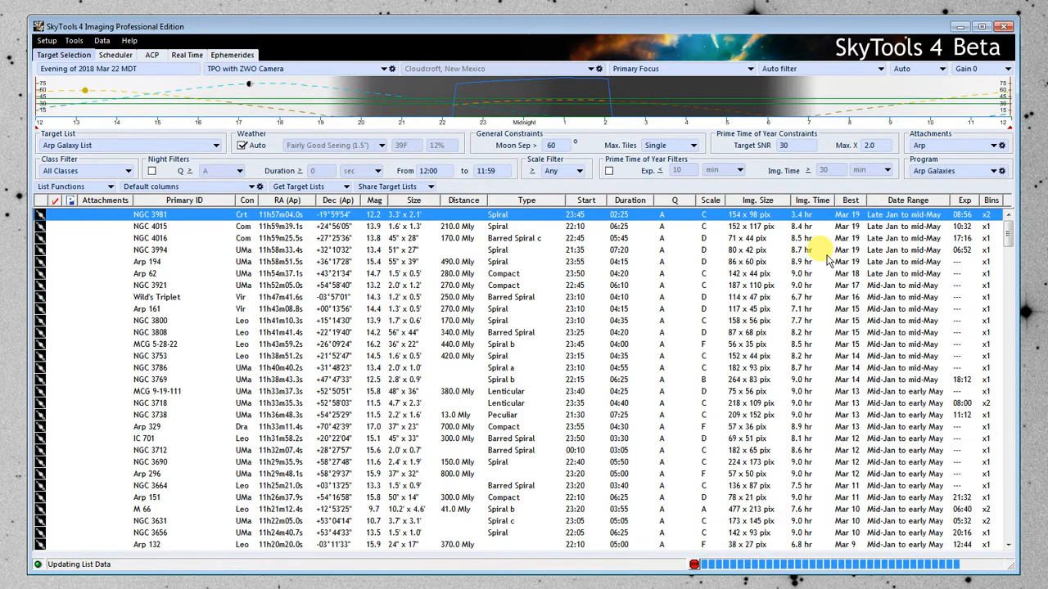
{"action": "left_click", "coordinate": [875, 145]}
{"action": "type", "text": "1.5"}
{"action": "key", "text": "Return"}
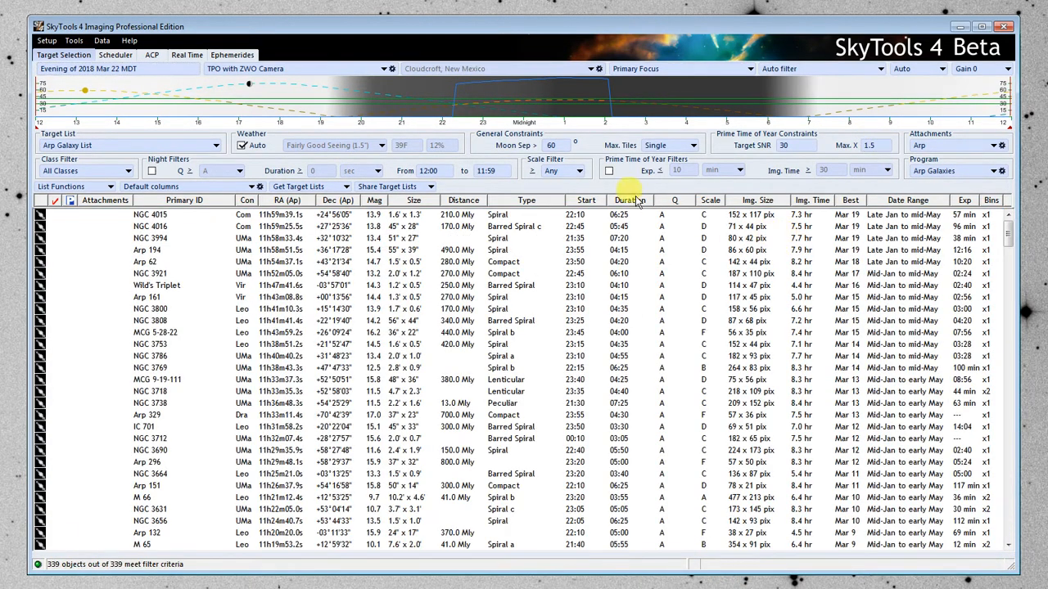
Enable the prime time of year filters with an exposure limit of 20 minutes.
{"action": "left_click", "coordinate": [610, 171]}
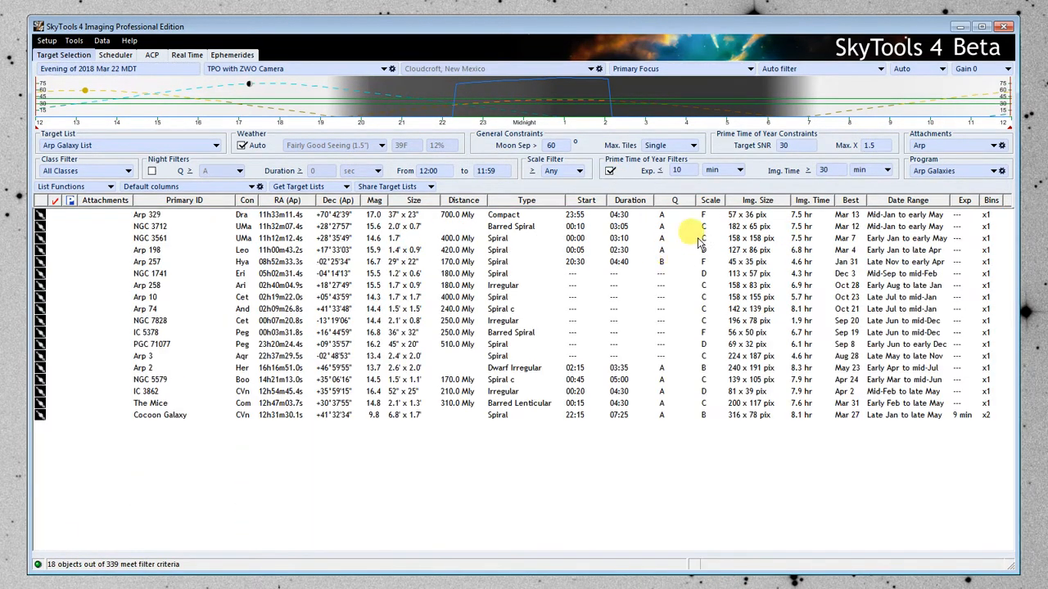
{"action": "left_click", "coordinate": [685, 172]}
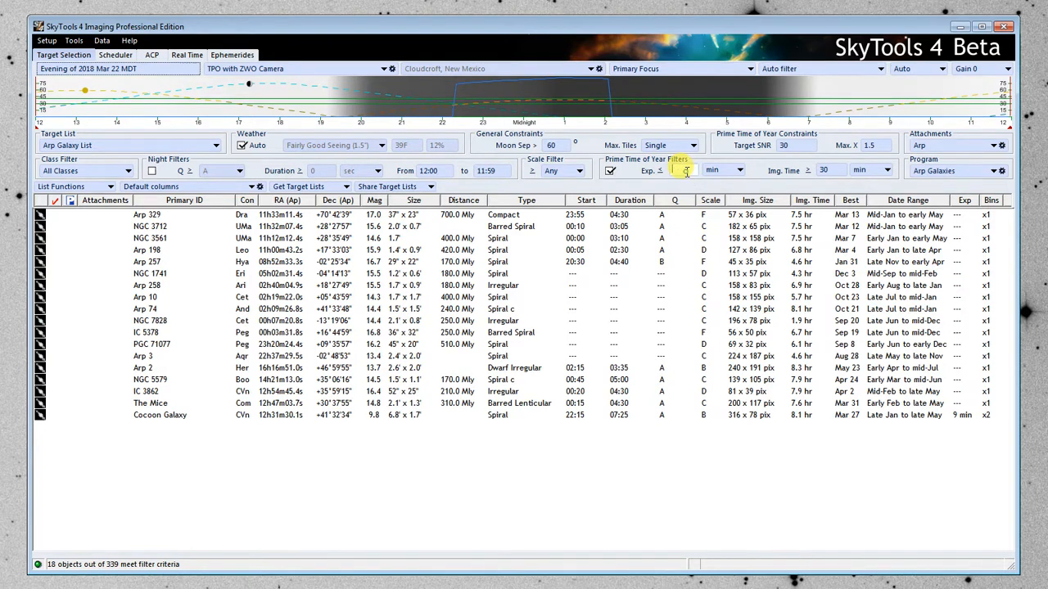
{"action": "type", "text": "20"}
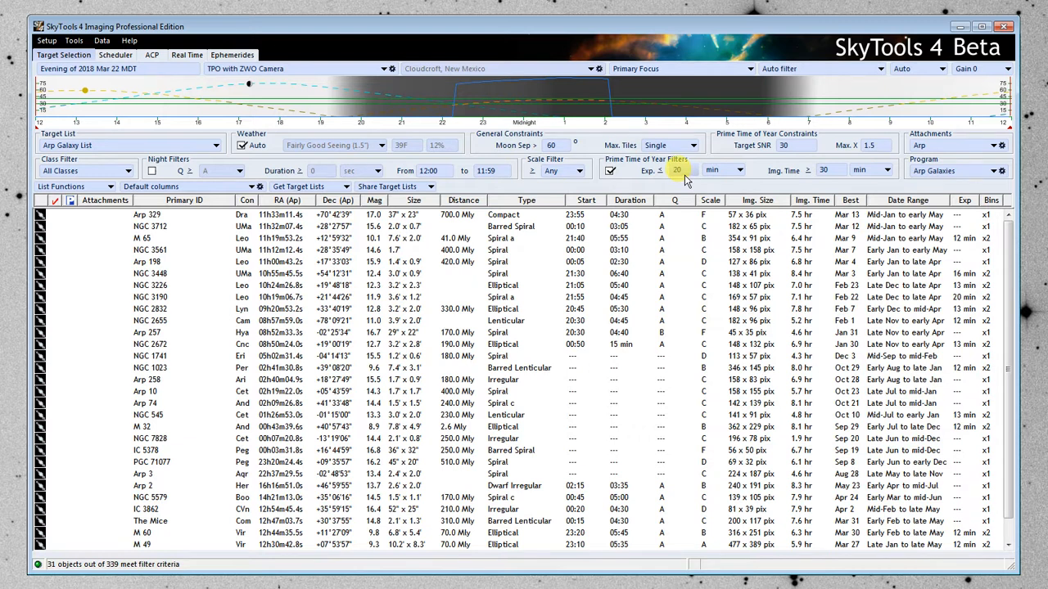
Review the available imaging filters and keep Auto filter selected.
{"action": "left_click", "coordinate": [826, 69]}
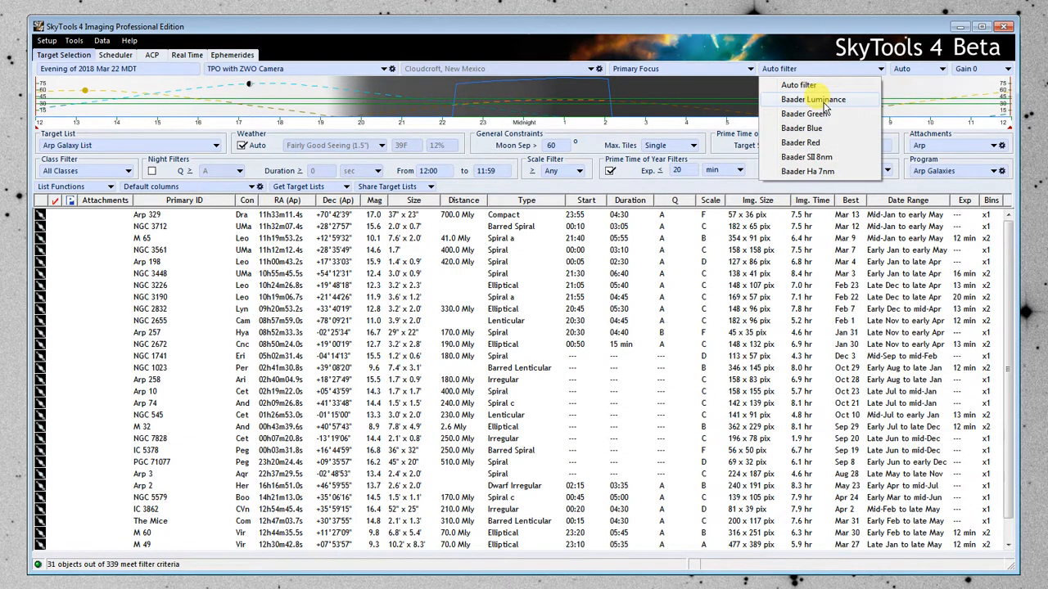
{"action": "left_click", "coordinate": [779, 68]}
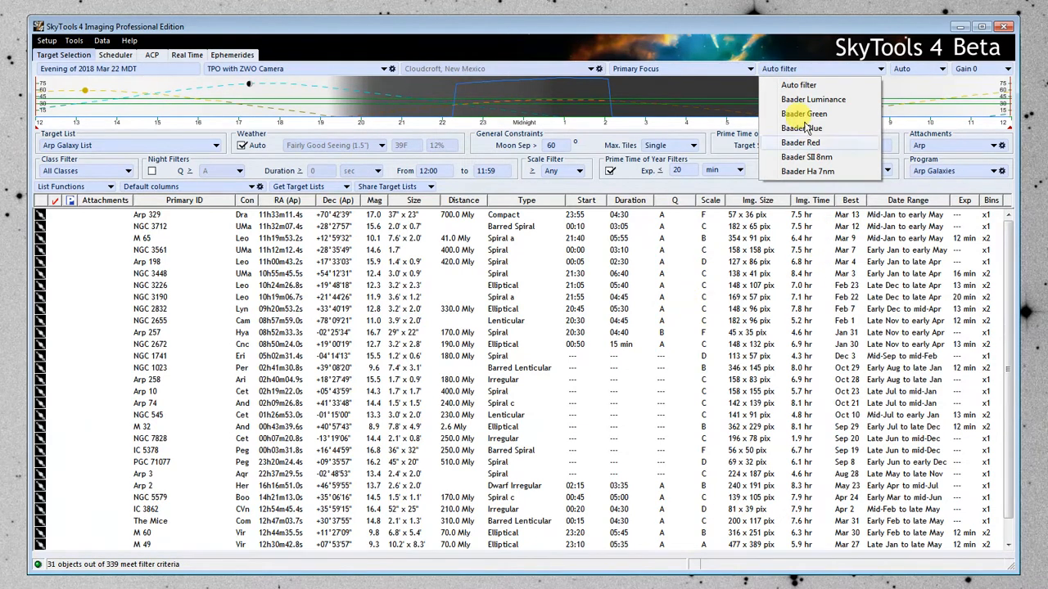
{"action": "left_click", "coordinate": [798, 85]}
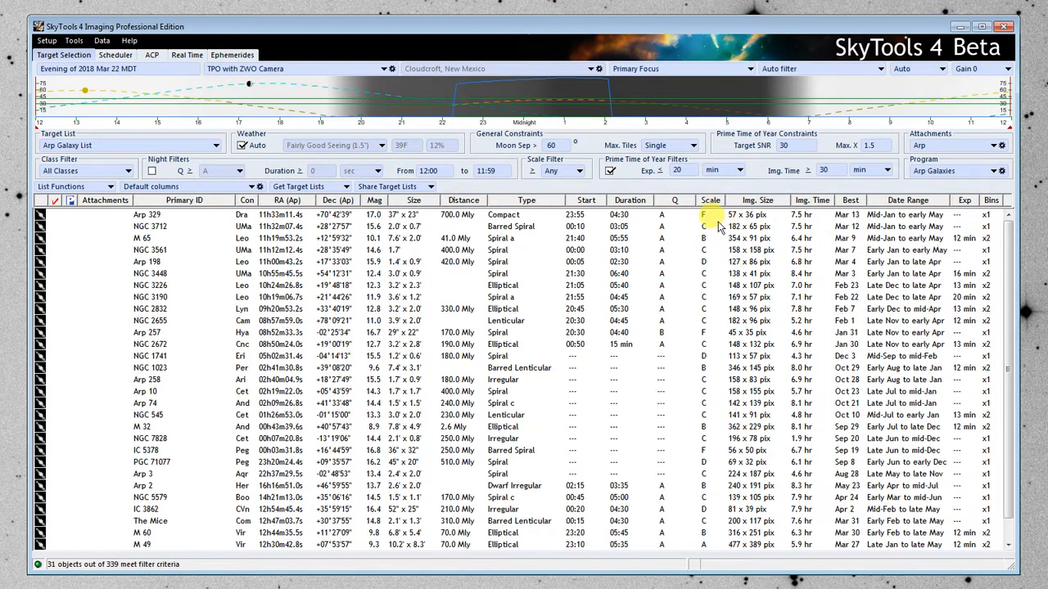
Sort the target list by Q, followed by Scale.
{"action": "left_click", "coordinate": [678, 201]}
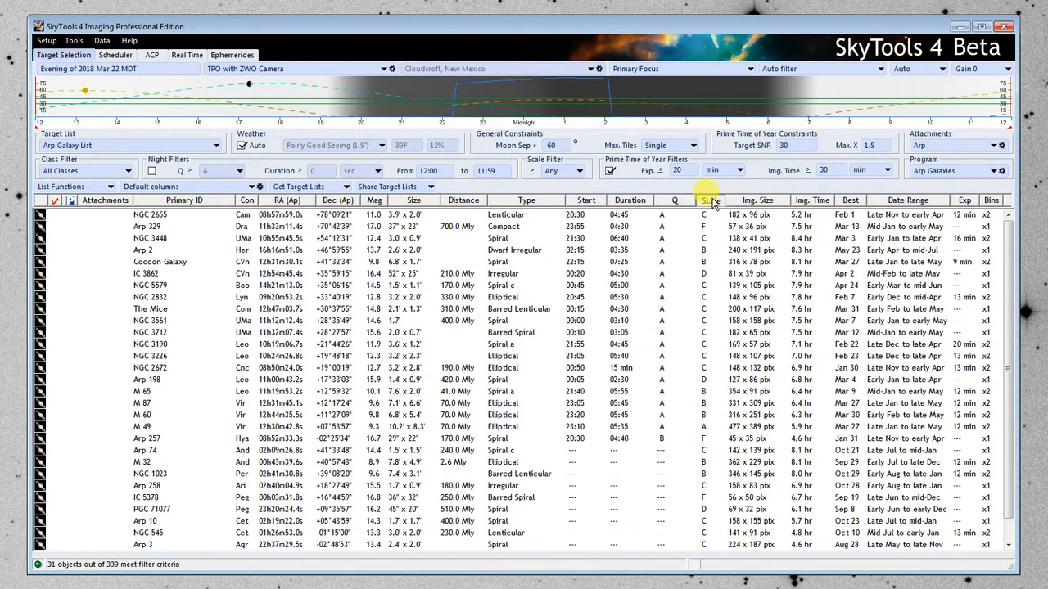
{"action": "left_click", "coordinate": [704, 201]}
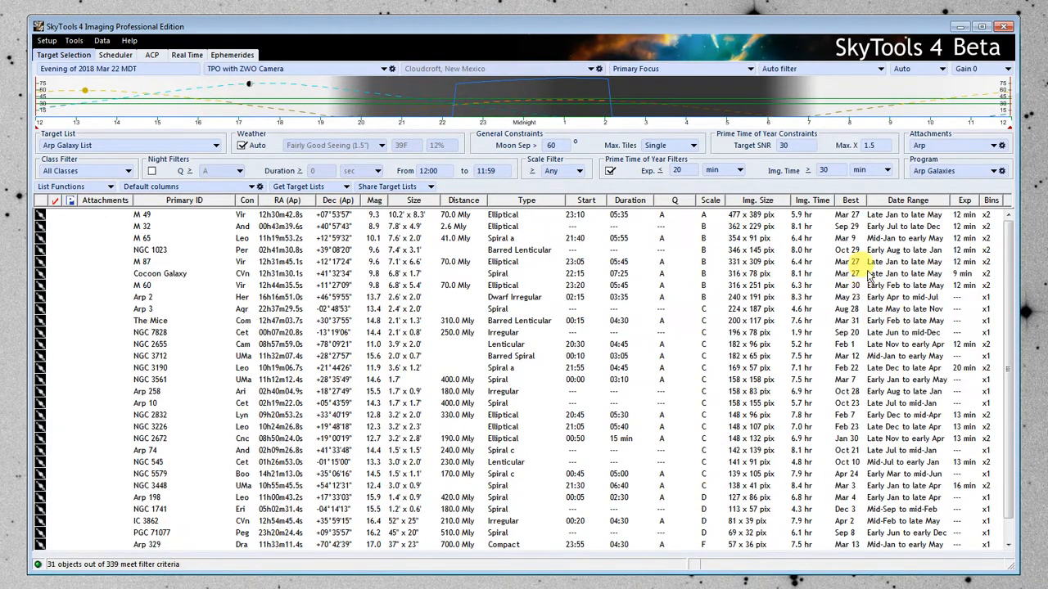
Sort the target list by best night and create a new imaging project for the Cocoon Galaxy.
{"action": "left_click", "coordinate": [852, 203]}
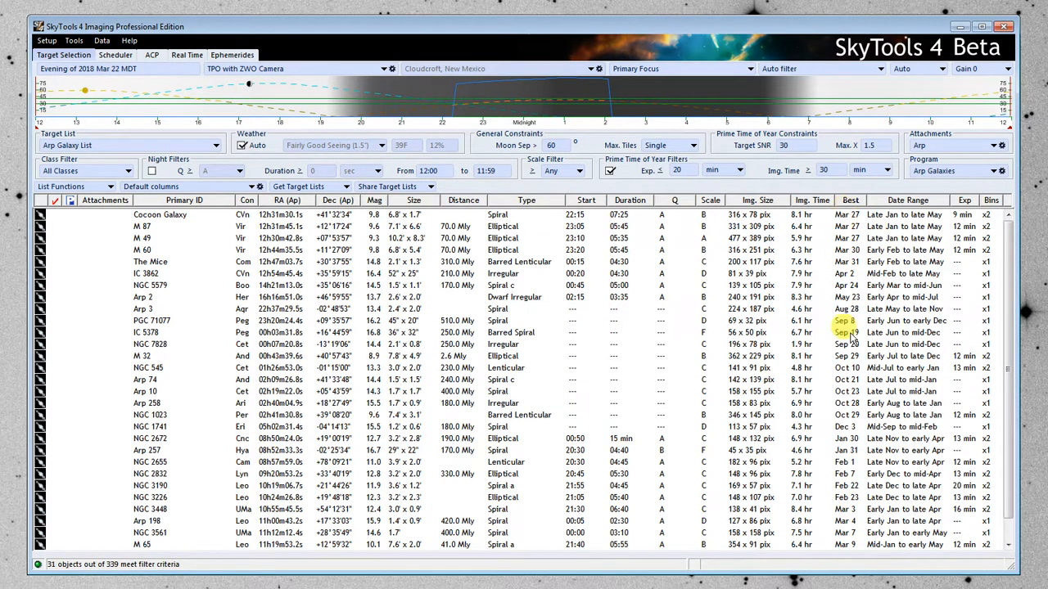
{"action": "left_click", "coordinate": [160, 215]}
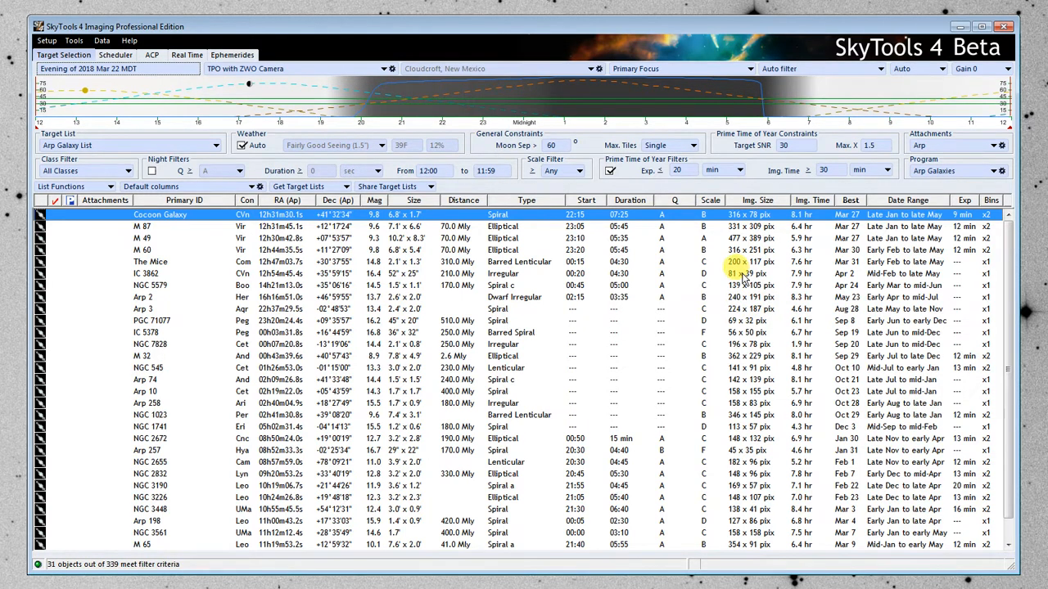
{"action": "right_click", "coordinate": [169, 218]}
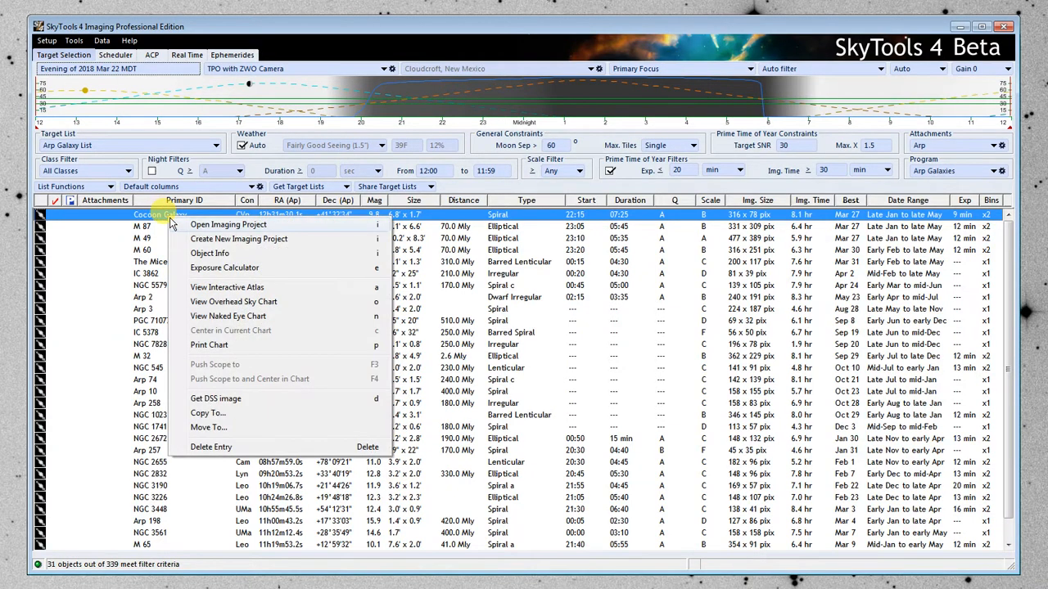
{"action": "left_click", "coordinate": [265, 240]}
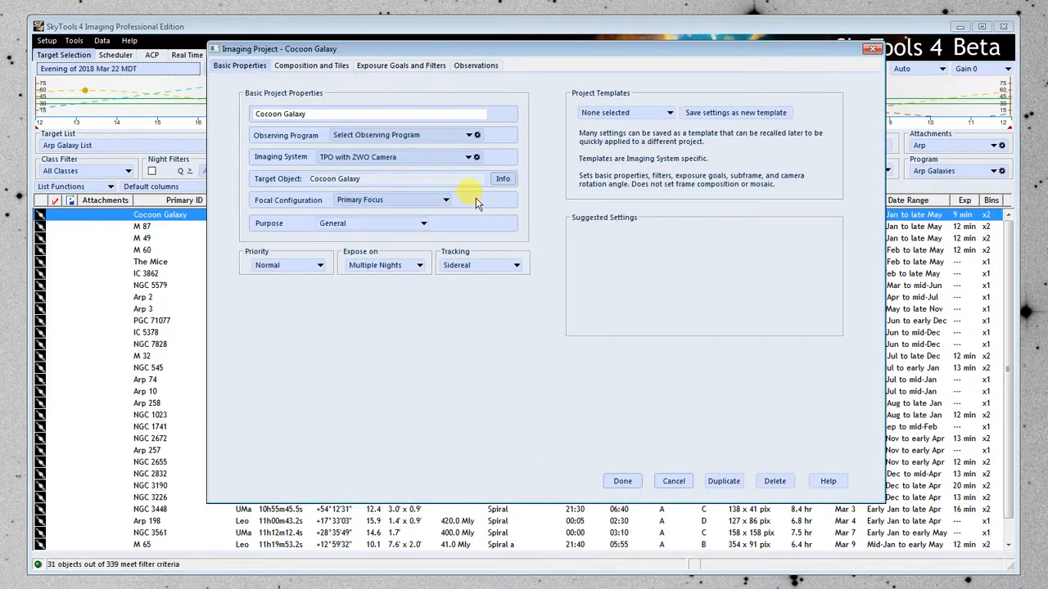
Assign the imaging project to the Arp Galaxies observing program and keep its priority at Normal.
{"action": "left_click", "coordinate": [391, 136]}
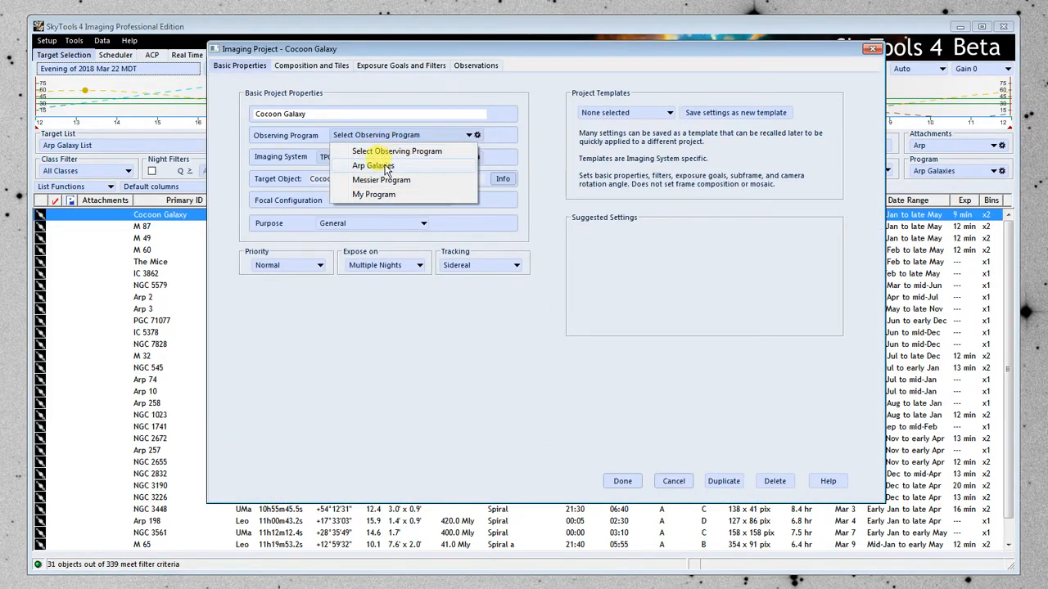
{"action": "left_click", "coordinate": [373, 165]}
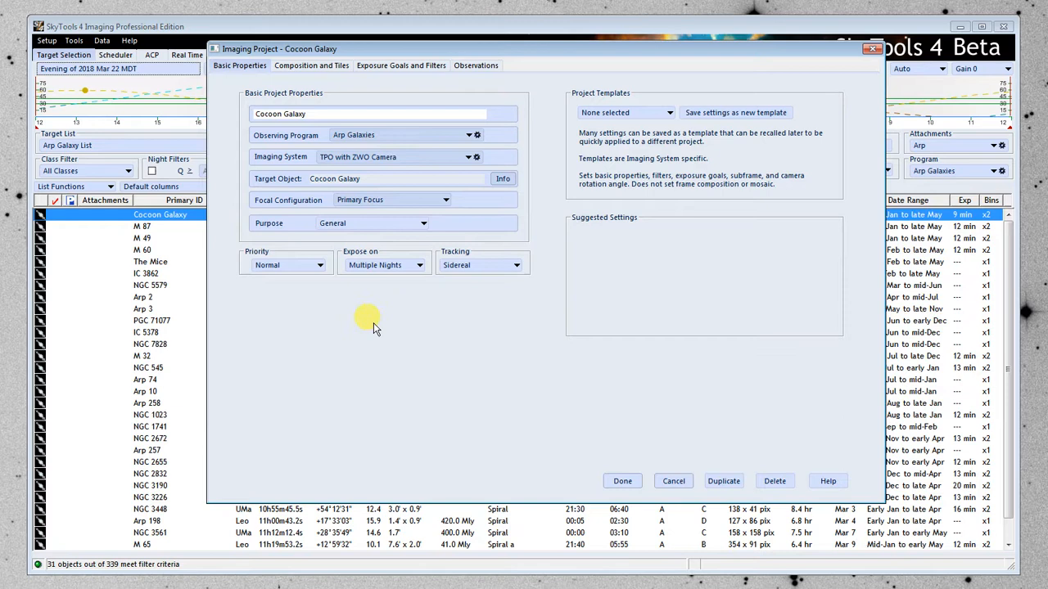
{"action": "left_click", "coordinate": [300, 267]}
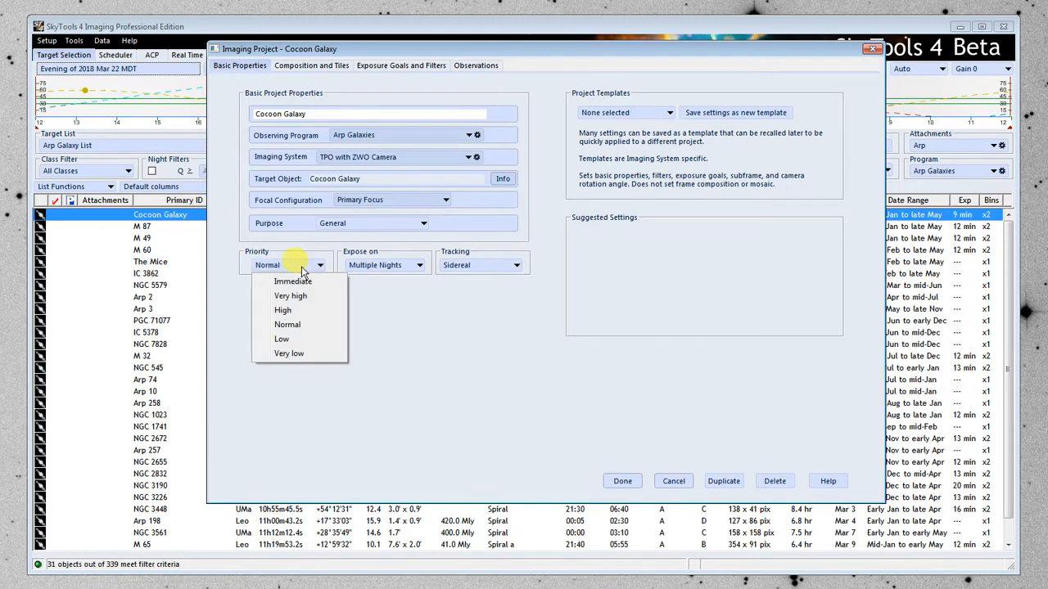
{"action": "left_click", "coordinate": [301, 326]}
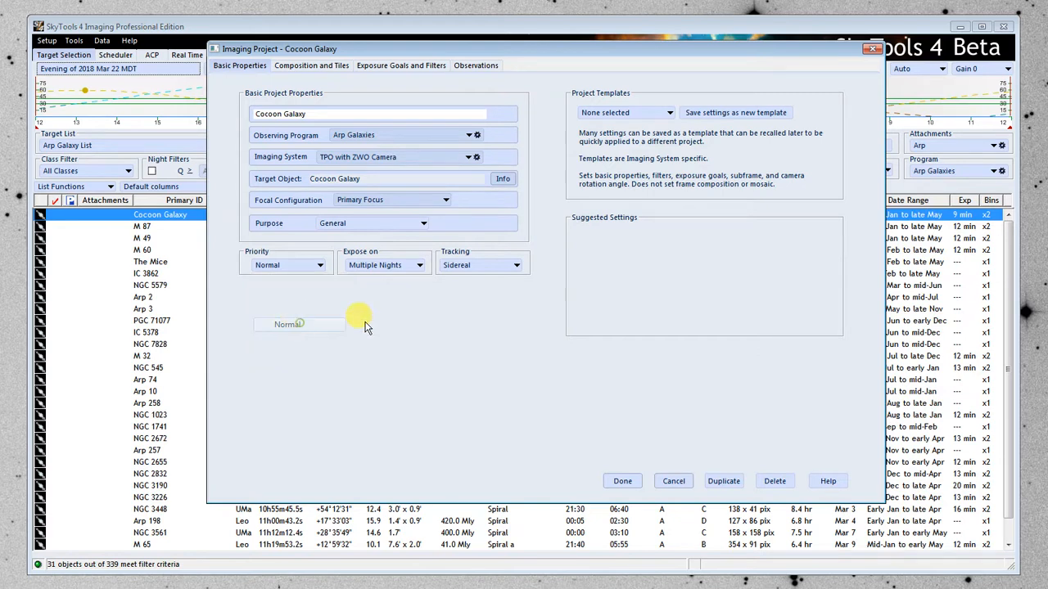
Compose the frame by rotating the camera to about 240.7° and shifting the field so a bright star falls inside the small guider rectangle.
{"action": "left_click", "coordinate": [324, 67]}
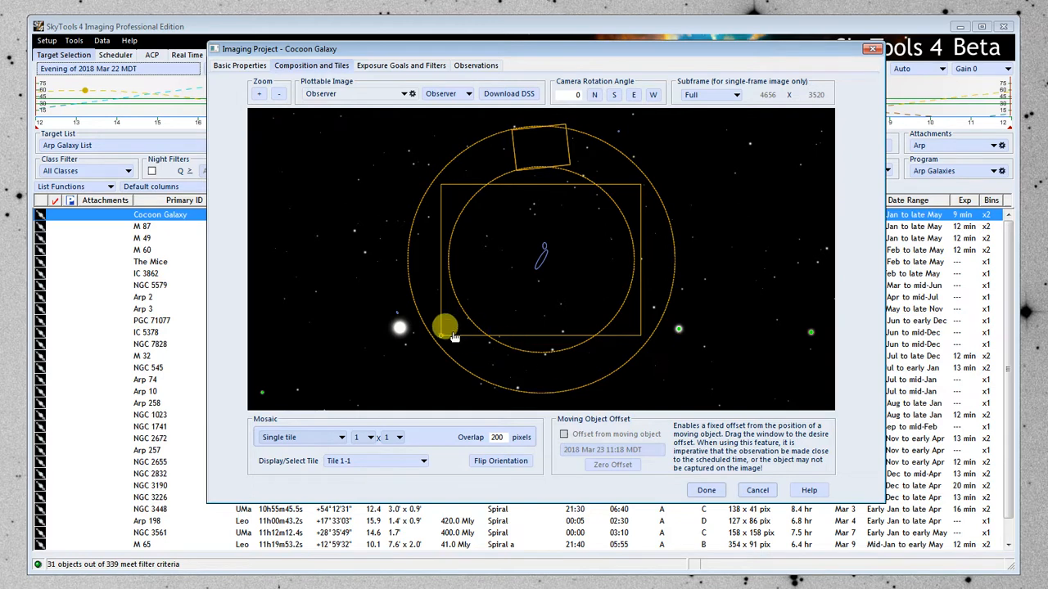
{"action": "left_click_drag", "start_coordinate": [439, 336], "coordinate": [527, 137]}
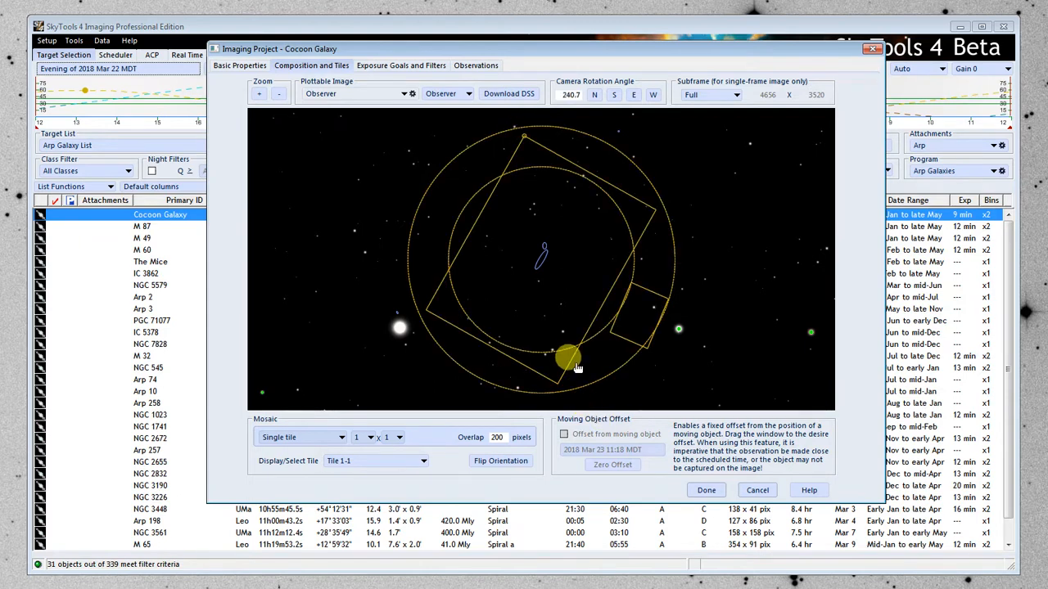
{"action": "left_click_drag", "start_coordinate": [573, 363], "coordinate": [684, 352]}
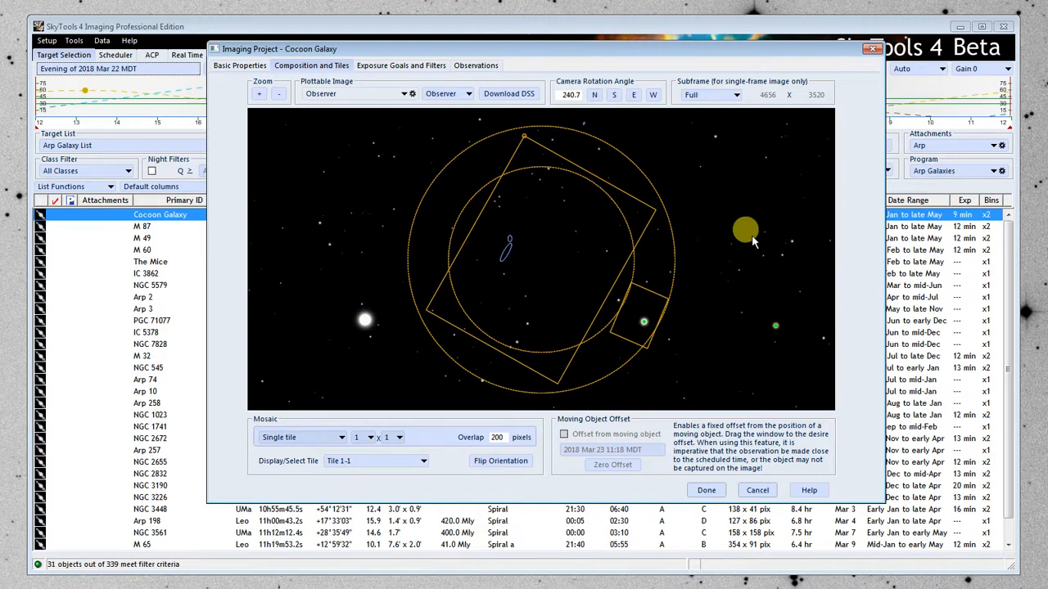
Set the project's total SNR per filter to 30 Higher picture quality.
{"action": "left_click", "coordinate": [389, 69]}
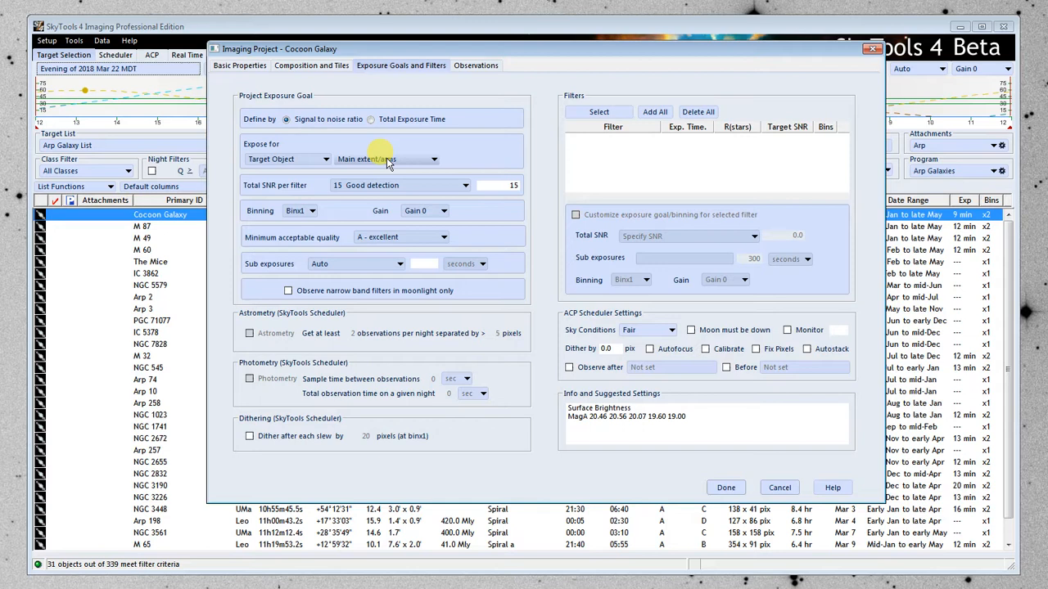
{"action": "left_click", "coordinate": [401, 184]}
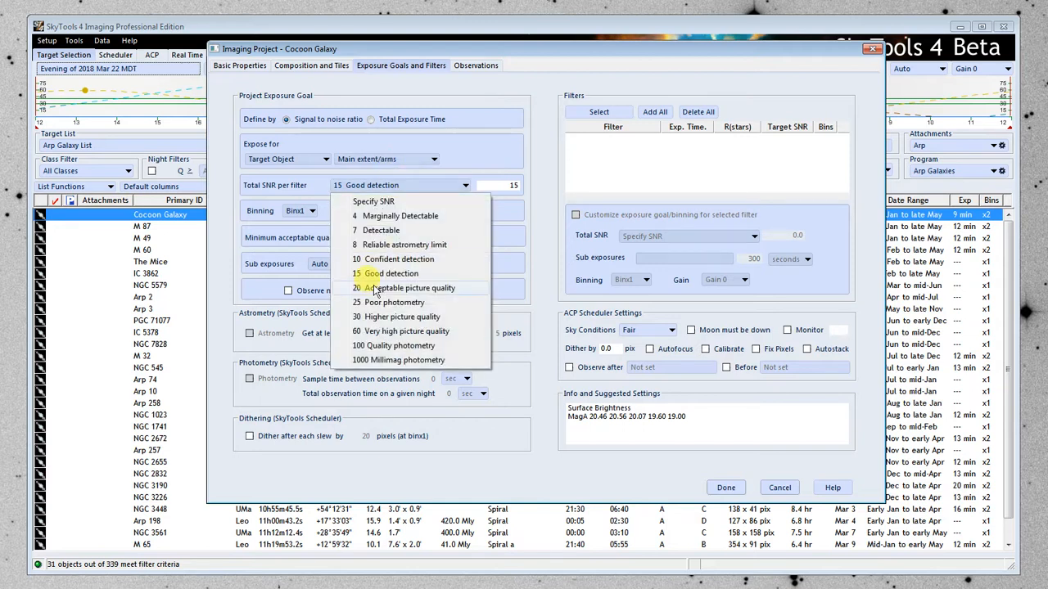
{"action": "left_click", "coordinate": [373, 319]}
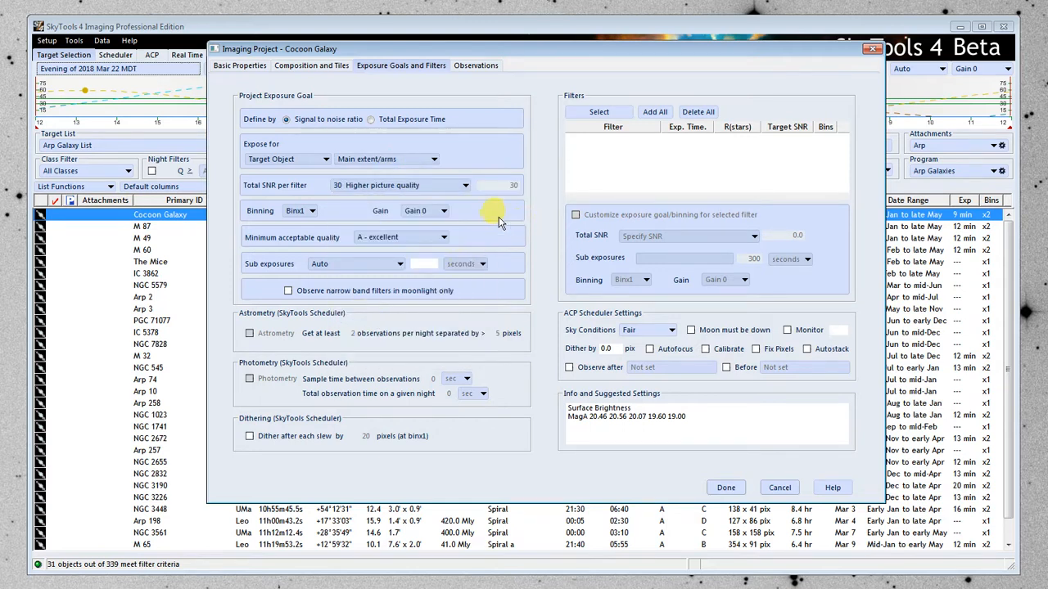
Select the Baader Luminance, Green, Blue and Red filters for the project.
{"action": "left_click", "coordinate": [607, 115]}
{"action": "left_click_drag", "start_coordinate": [254, 87], "coordinate": [257, 105]}
{"action": "left_click", "coordinate": [249, 255]}
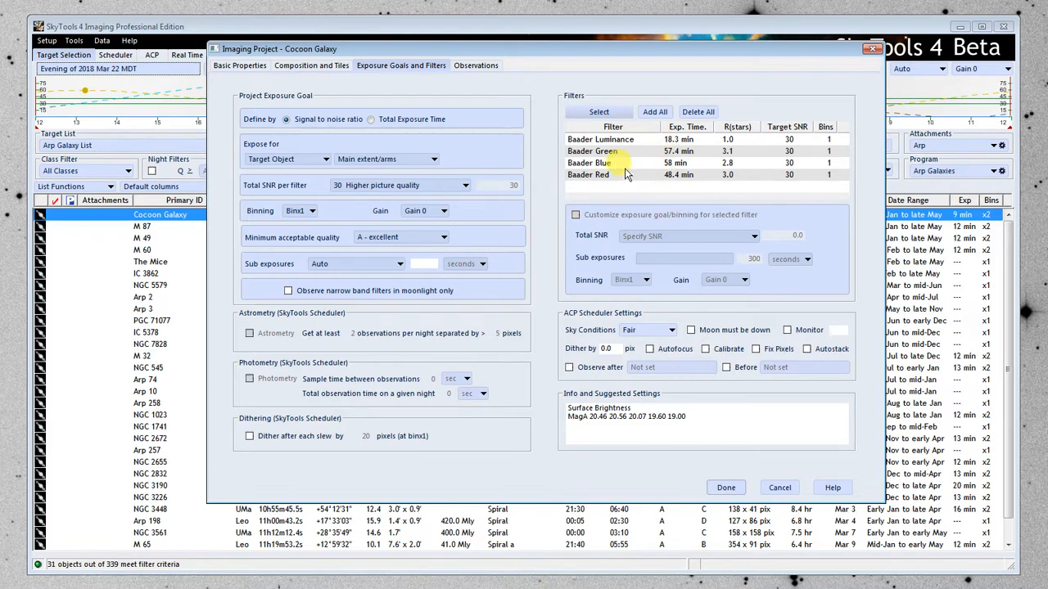
Customize the Baader Green filter's exposure goal to use Binx2 binning.
{"action": "left_click", "coordinate": [599, 151]}
{"action": "left_click", "coordinate": [577, 214]}
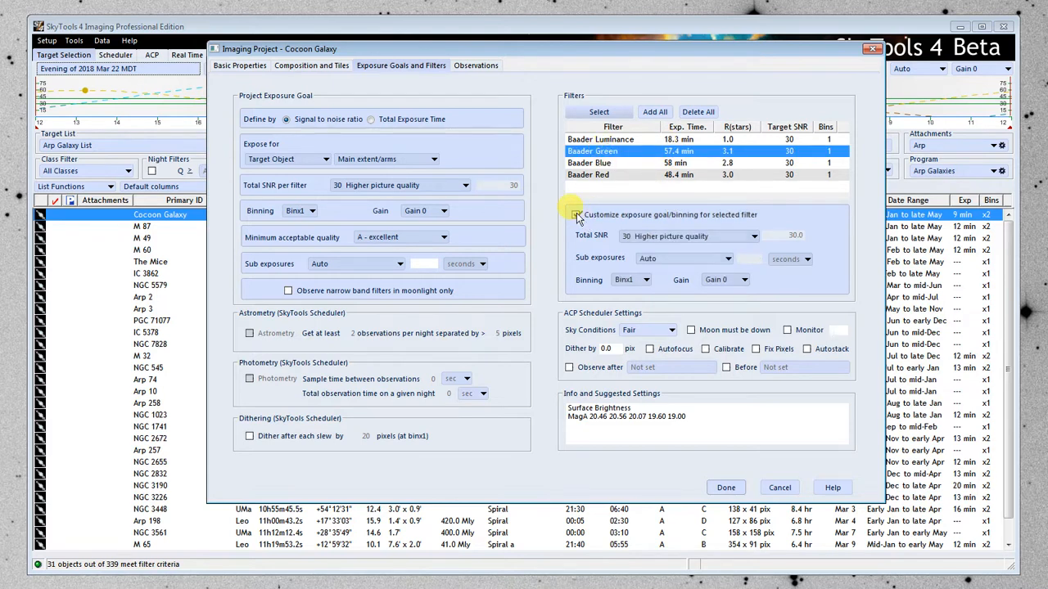
{"action": "left_click", "coordinate": [646, 279]}
{"action": "left_click", "coordinate": [651, 311]}
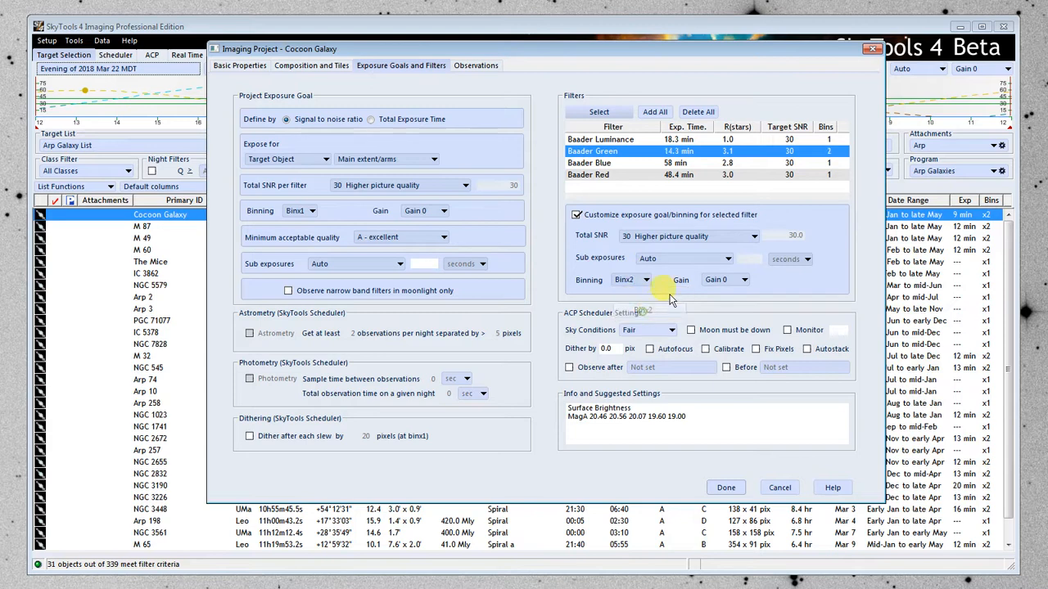
Customize the Baader Blue and Baader Red filters to use Binx2 binning, and review the color filters' exposure times.
{"action": "left_click", "coordinate": [601, 163]}
{"action": "left_click", "coordinate": [576, 214]}
{"action": "left_click", "coordinate": [644, 280]}
{"action": "left_click", "coordinate": [651, 310]}
{"action": "left_click", "coordinate": [593, 175]}
{"action": "left_click", "coordinate": [576, 214]}
{"action": "left_click", "coordinate": [644, 280]}
{"action": "left_click", "coordinate": [659, 310]}
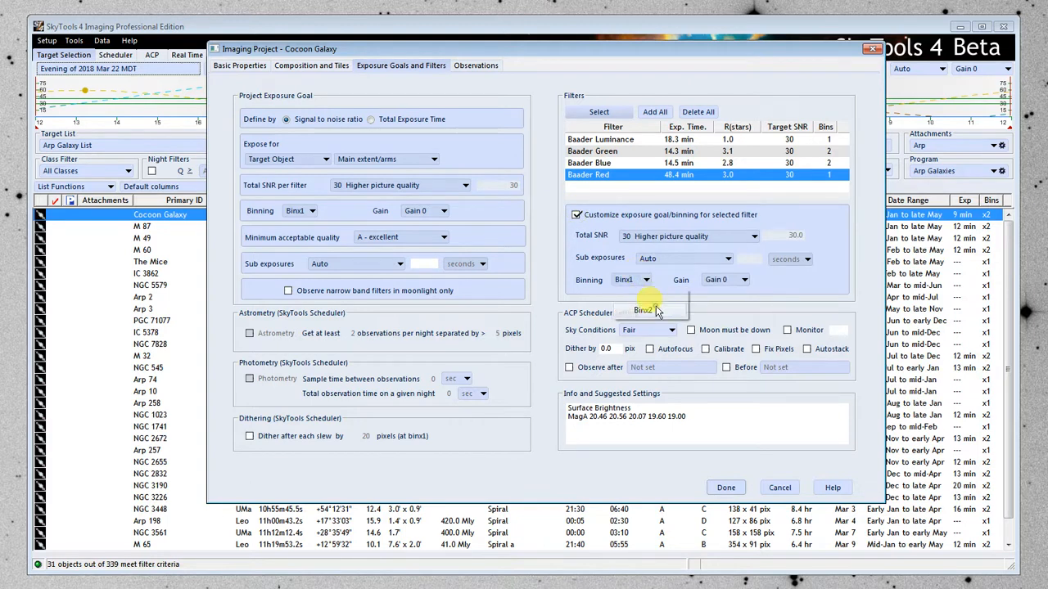
{"action": "left_click", "coordinate": [678, 151]}
{"action": "left_click", "coordinate": [681, 163]}
{"action": "left_click", "coordinate": [685, 174]}
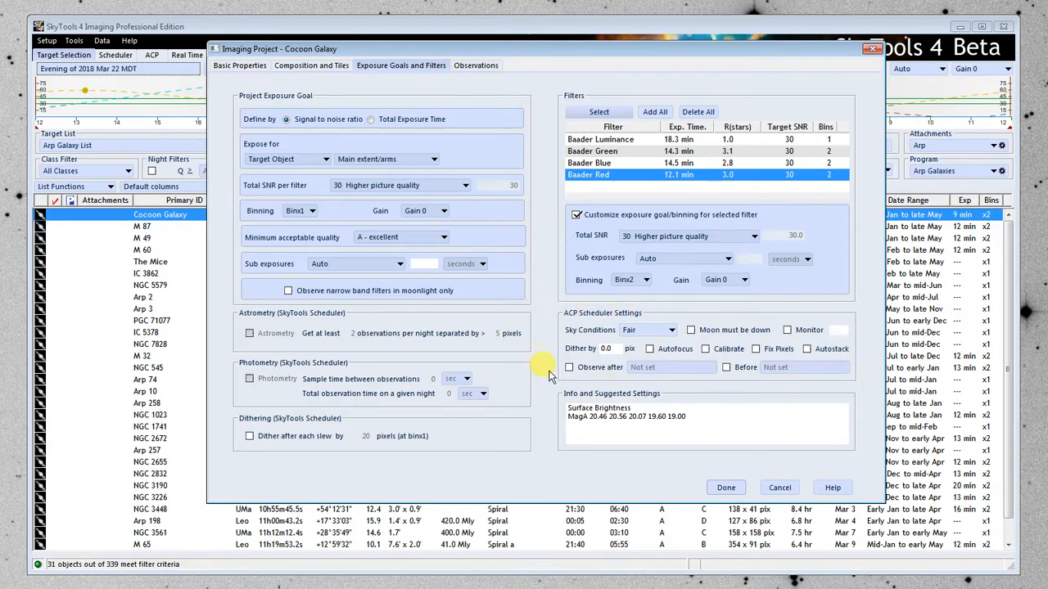
Configure the ACP scheduler with Fair sky conditions, Moon must be down, a 2-pixel dither, Autofocus, Calibrate and Fix Pixels.
{"action": "left_click", "coordinate": [642, 328]}
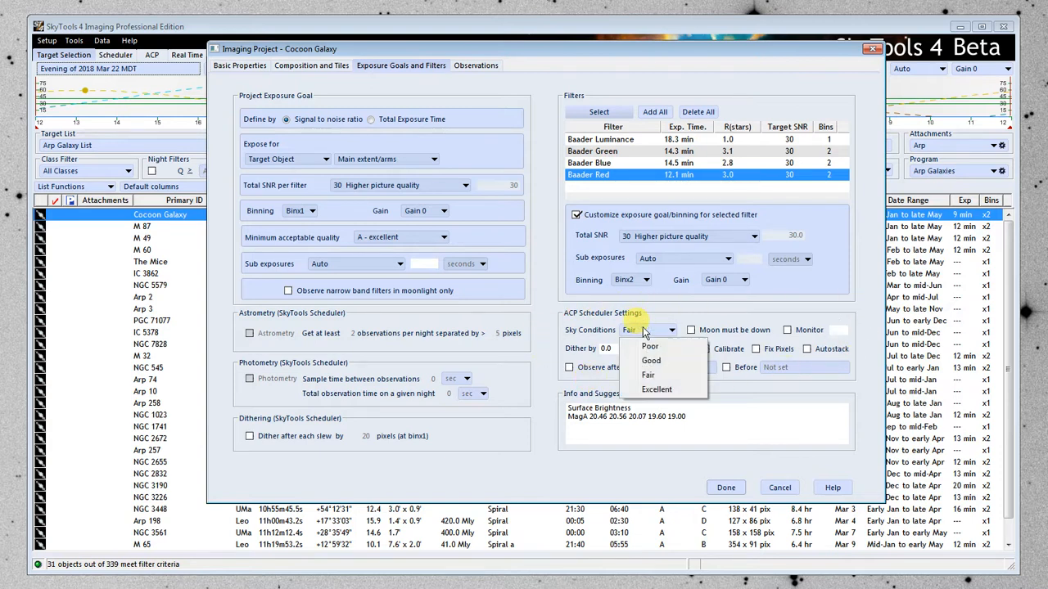
{"action": "left_click", "coordinate": [660, 375]}
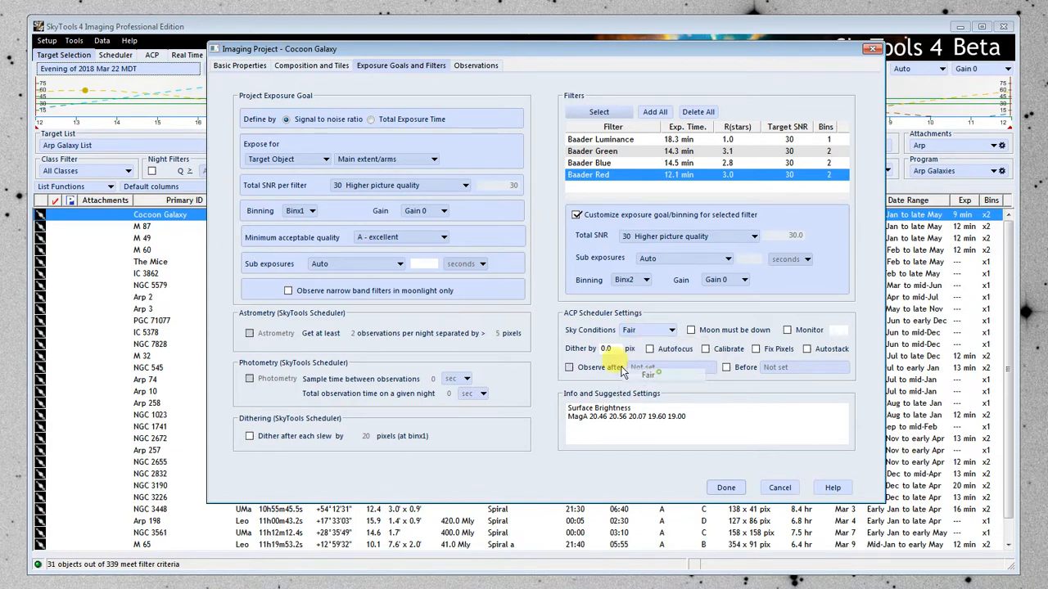
{"action": "left_click", "coordinate": [693, 330]}
{"action": "left_click", "coordinate": [607, 348]}
{"action": "type", "text": "2"}
{"action": "left_click", "coordinate": [651, 349]}
{"action": "left_click", "coordinate": [705, 350]}
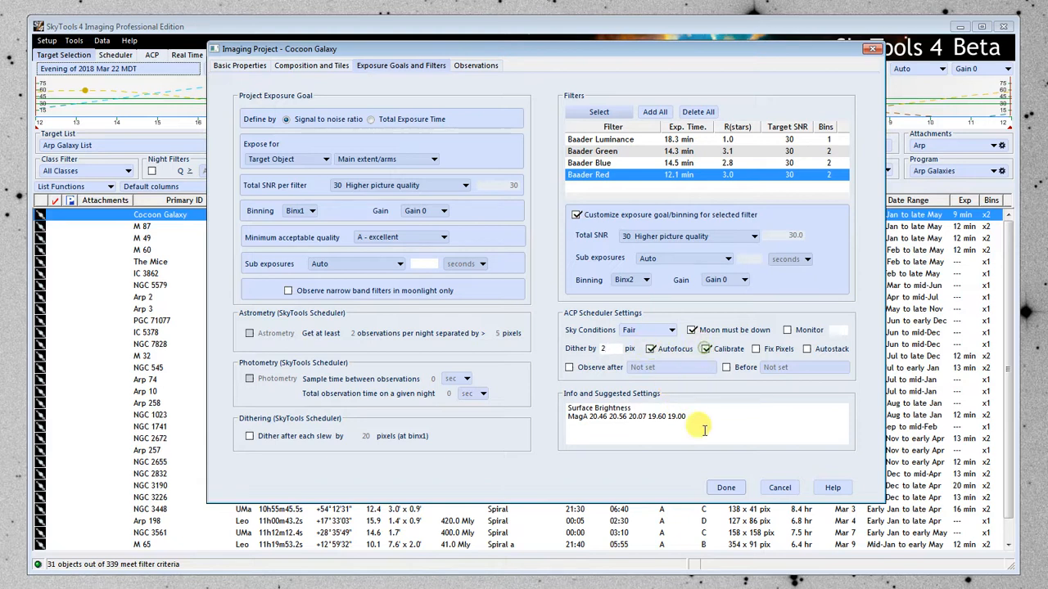
{"action": "left_click", "coordinate": [756, 348]}
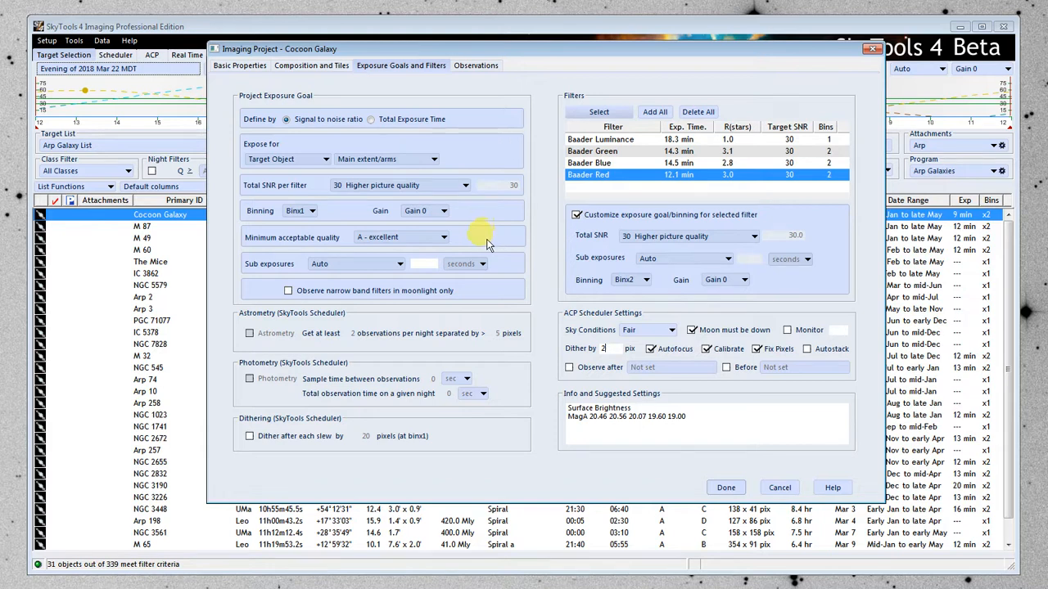
Move the imaging project window clear of the night chart and examine the evening's dark hours and moonlight.
{"action": "left_click_drag", "start_coordinate": [532, 57], "coordinate": [515, 145]}
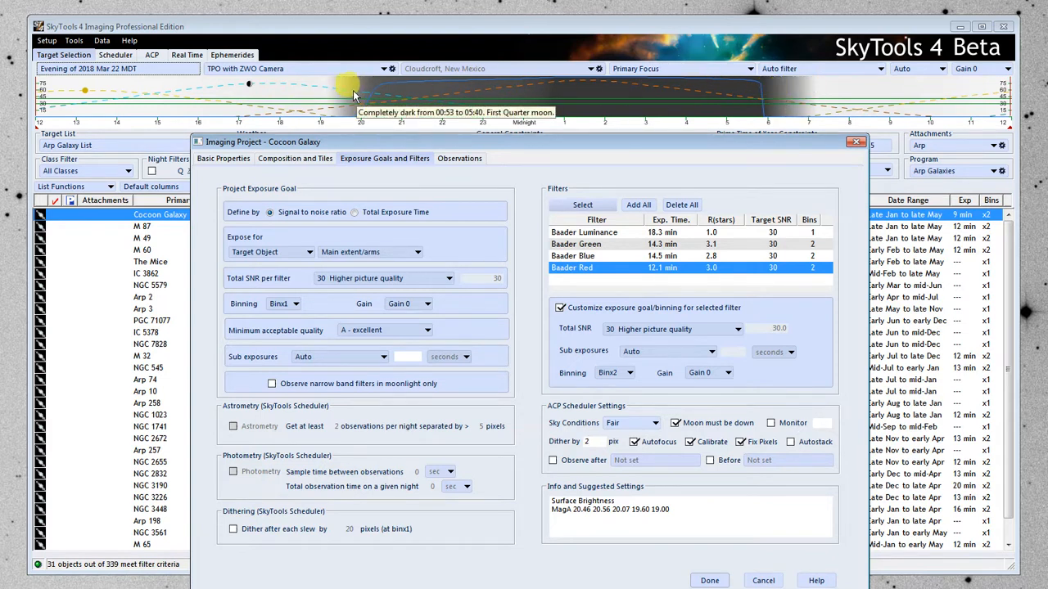
{"action": "left_click_drag", "start_coordinate": [631, 142], "coordinate": [631, 146]}
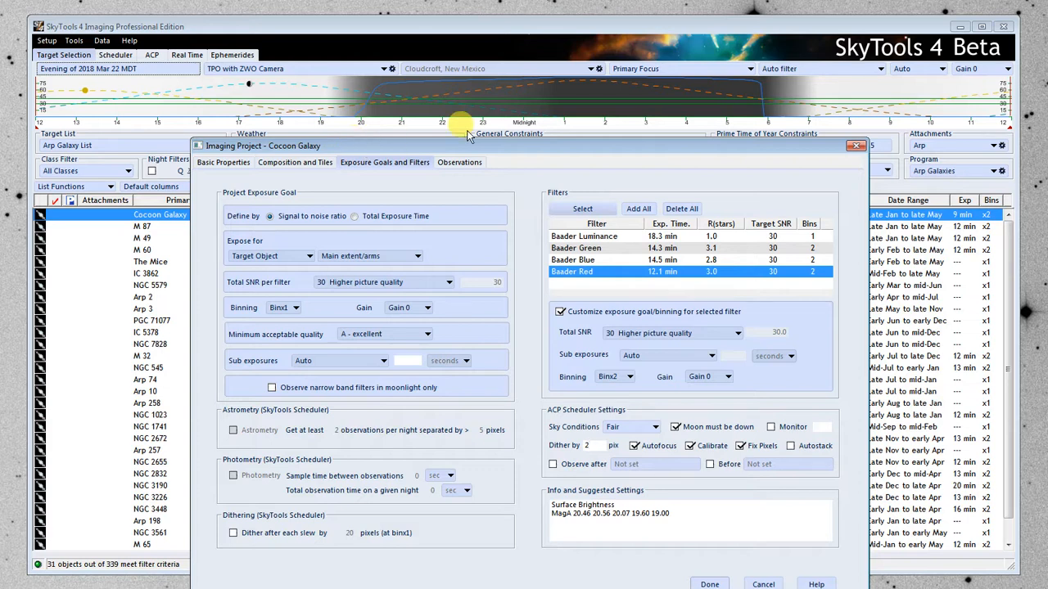
{"action": "mouse_move", "coordinate": [584, 82]}
{"action": "left_click_drag", "start_coordinate": [628, 150], "coordinate": [424, 139]}
{"action": "left_click_drag", "start_coordinate": [528, 134], "coordinate": [677, 138]}
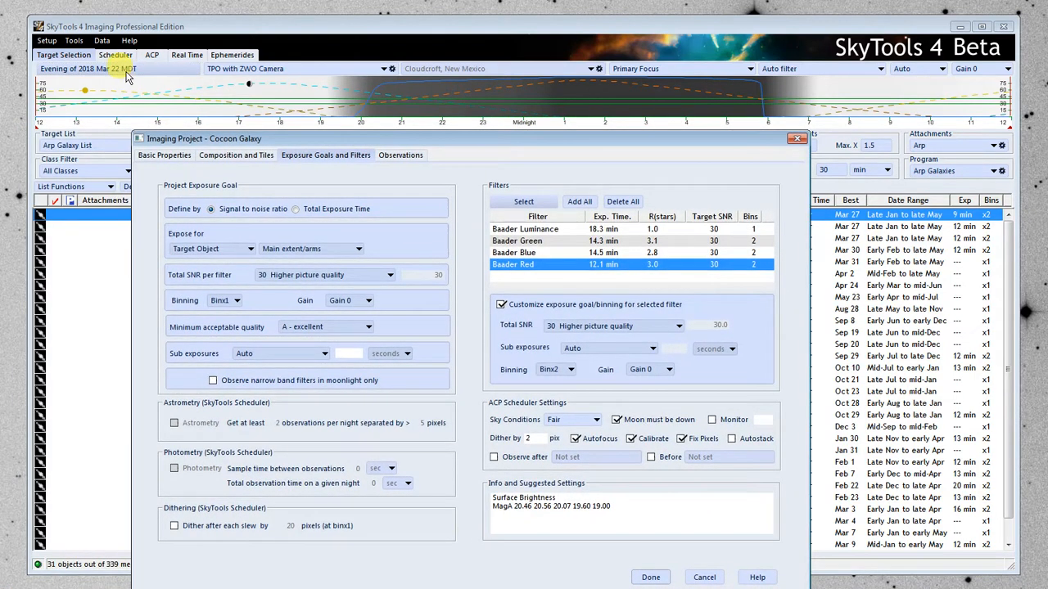
{"action": "left_click_drag", "start_coordinate": [451, 138], "coordinate": [449, 143]}
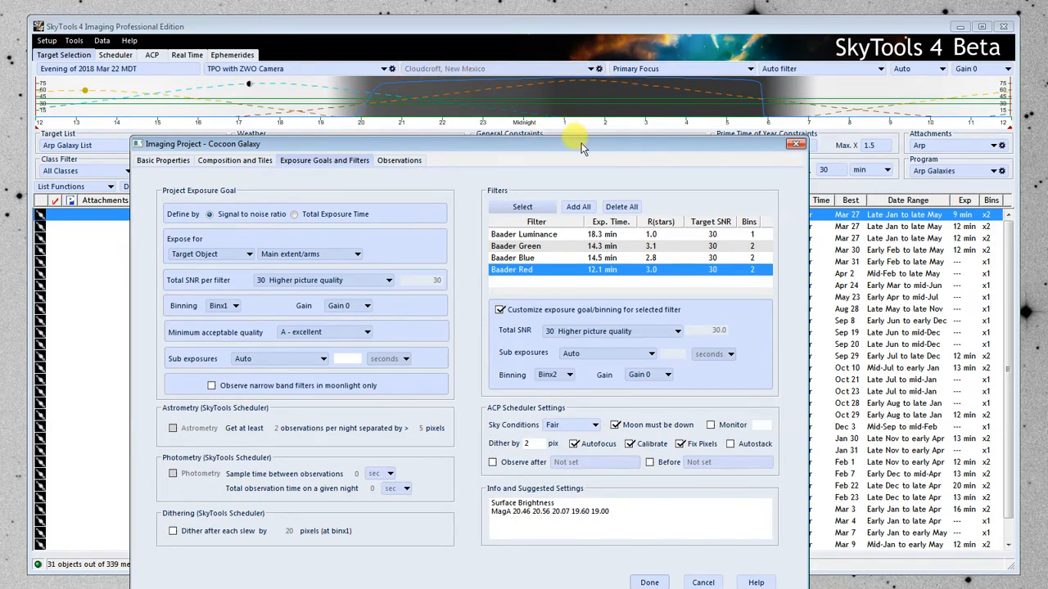
{"action": "left_click_drag", "start_coordinate": [576, 147], "coordinate": [582, 155]}
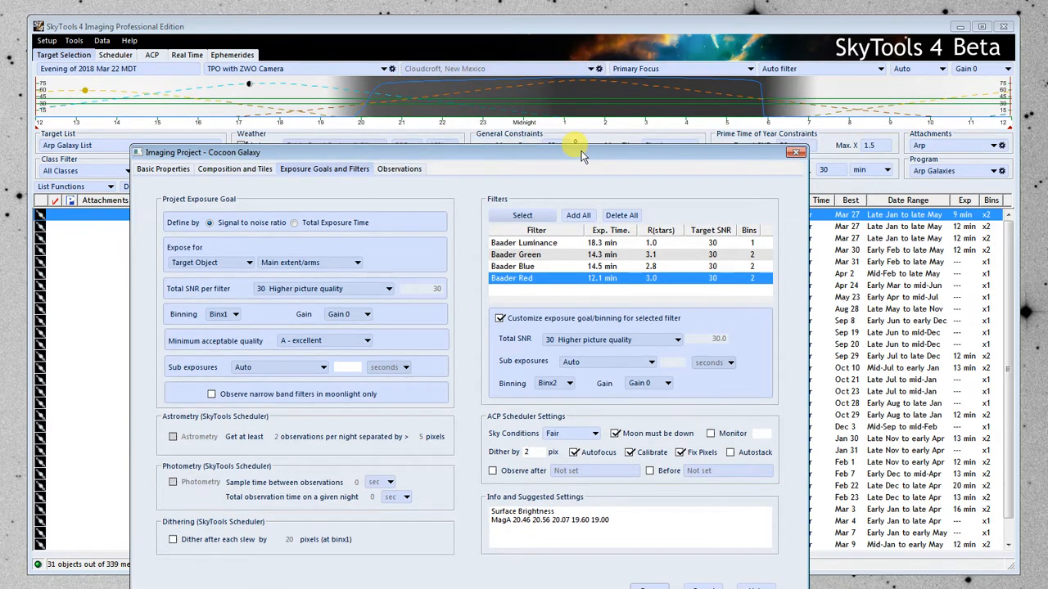
{"action": "mouse_move", "coordinate": [573, 82]}
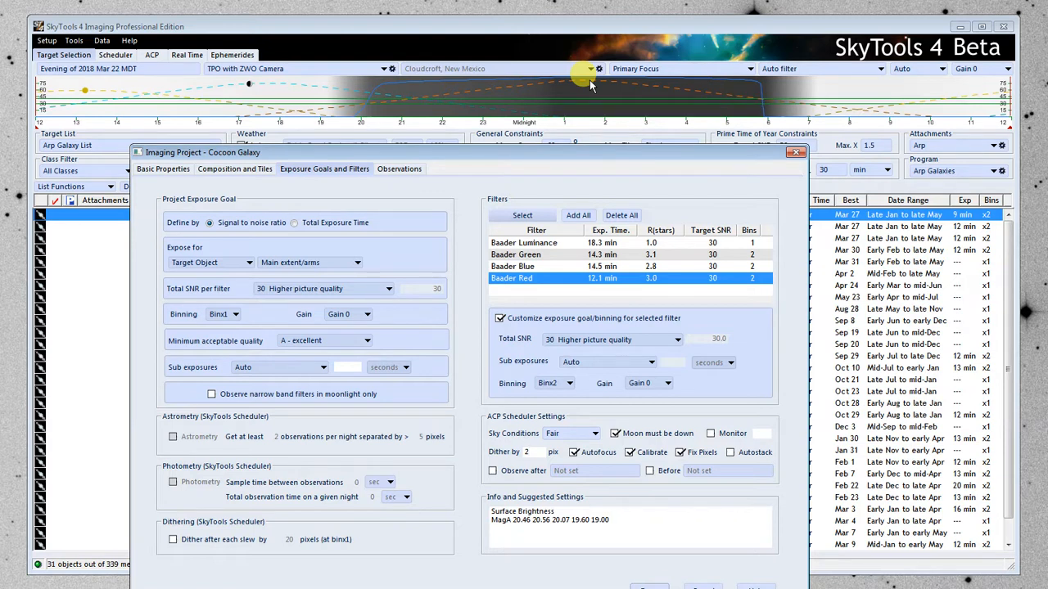
{"action": "mouse_move", "coordinate": [360, 106]}
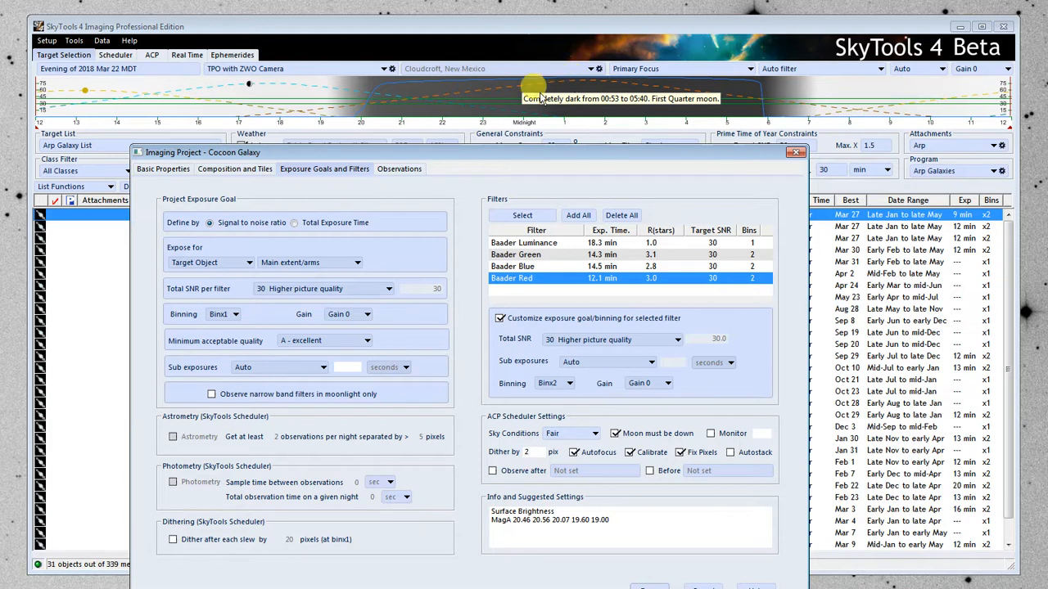
Try B - good and D - poor as the minimum acceptable quality, and return it to A - excellent.
{"action": "left_click", "coordinate": [299, 340]}
{"action": "left_click", "coordinate": [319, 373]}
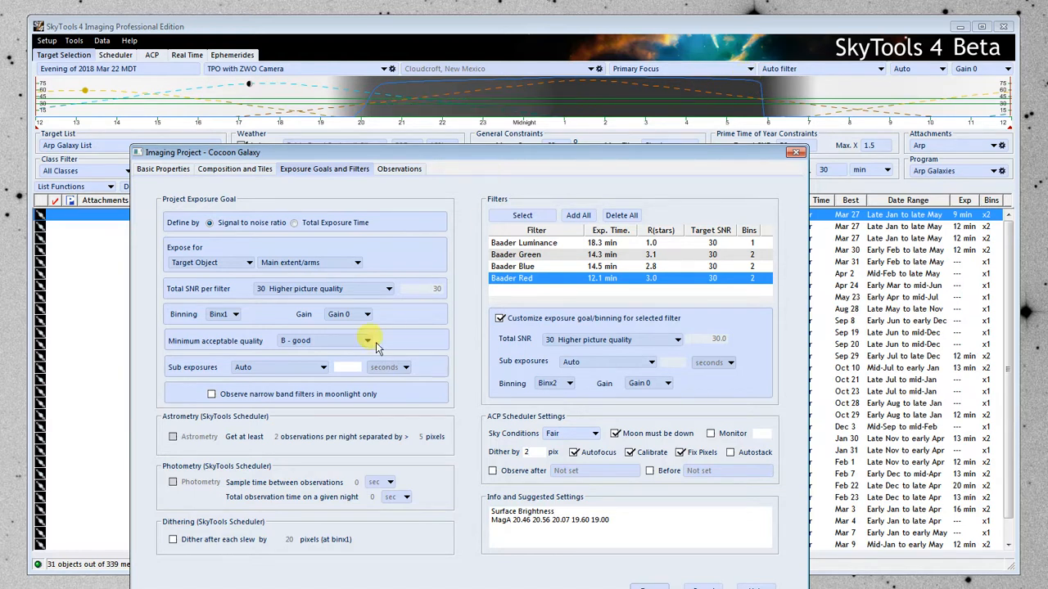
{"action": "left_click", "coordinate": [319, 342]}
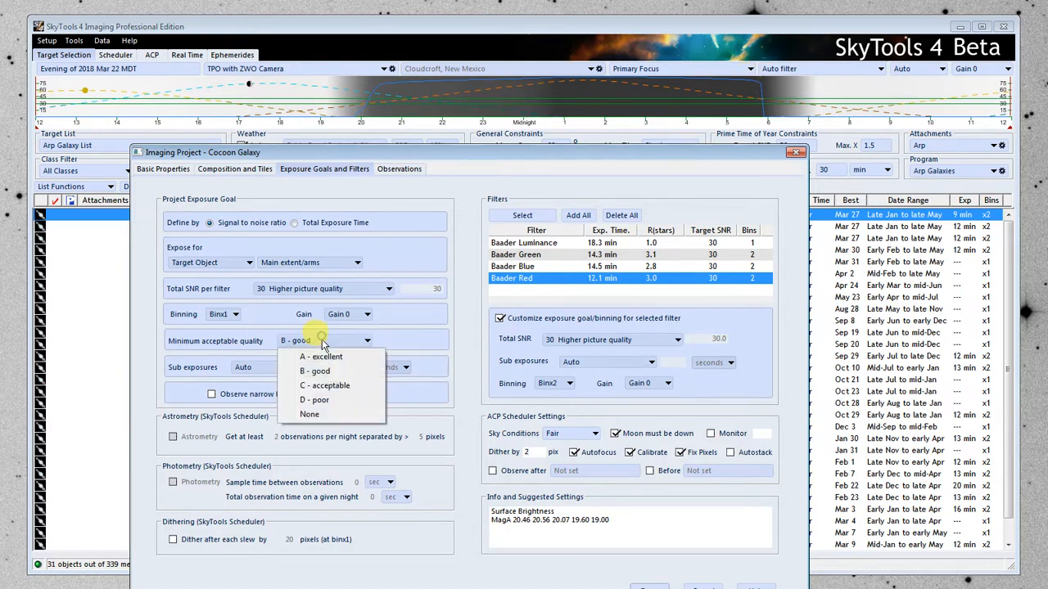
{"action": "left_click", "coordinate": [315, 400]}
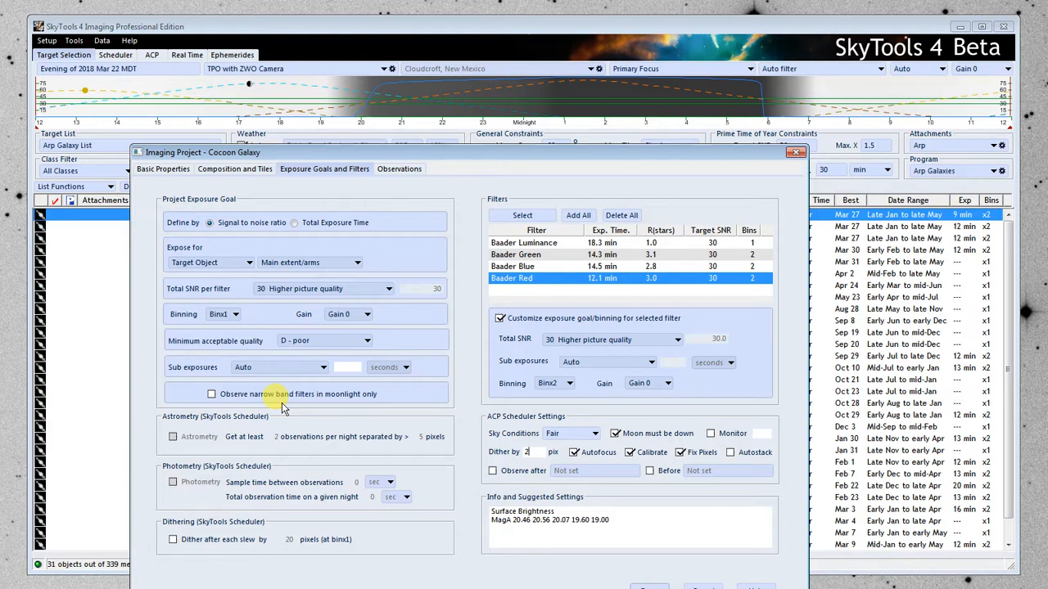
{"action": "left_click", "coordinate": [340, 339]}
{"action": "left_click", "coordinate": [332, 357]}
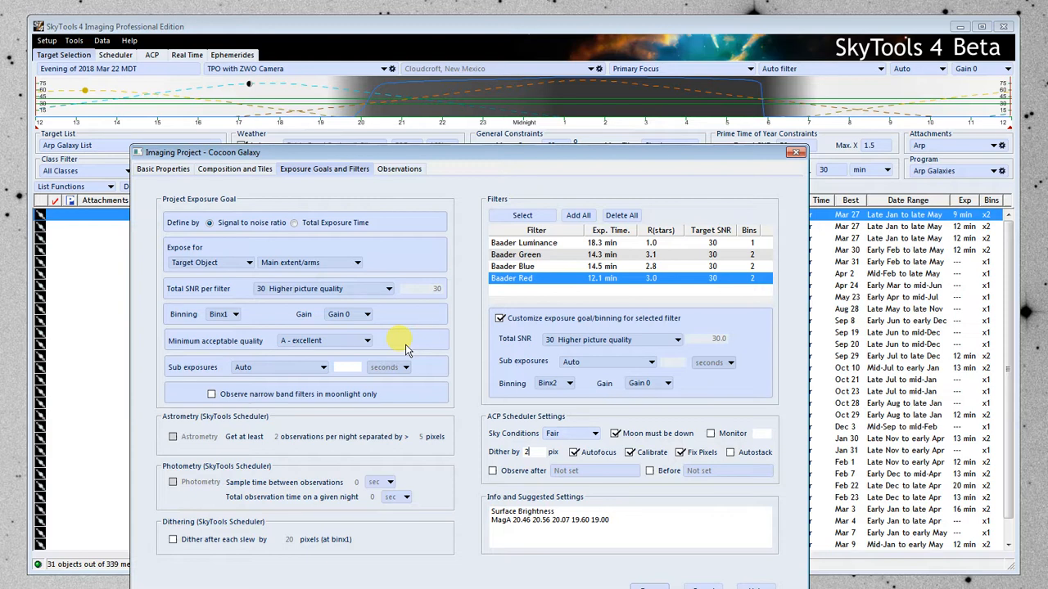
{"action": "left_click", "coordinate": [352, 340]}
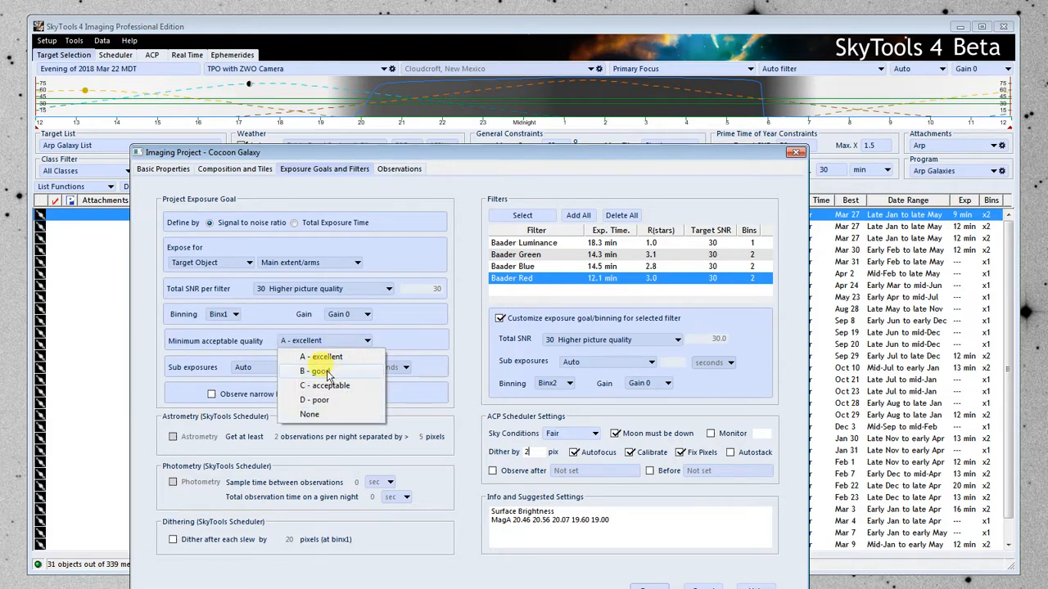
{"action": "left_click", "coordinate": [327, 373]}
{"action": "left_click", "coordinate": [352, 340]}
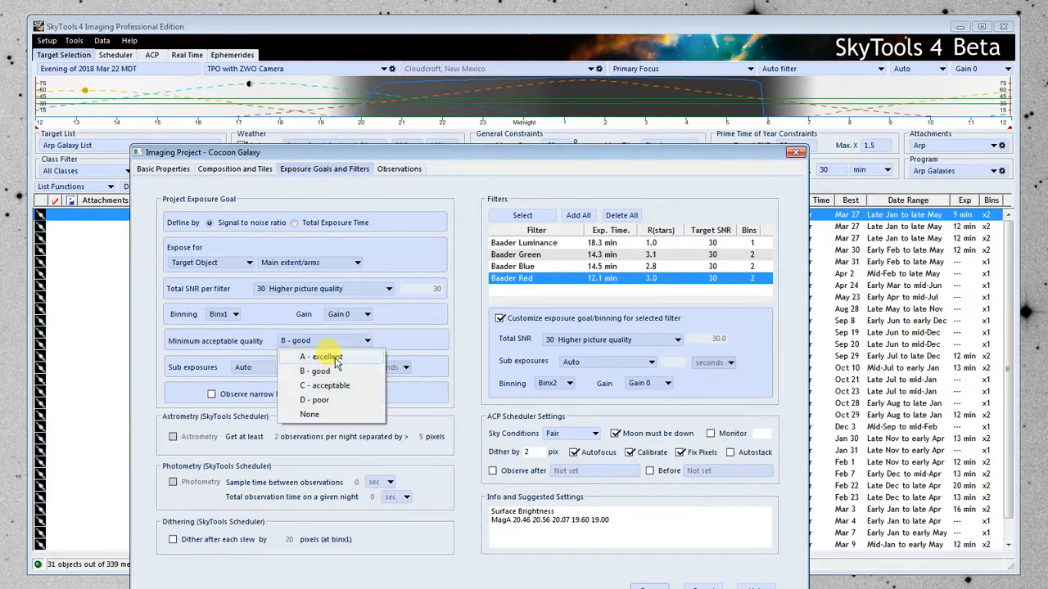
{"action": "left_click", "coordinate": [332, 358]}
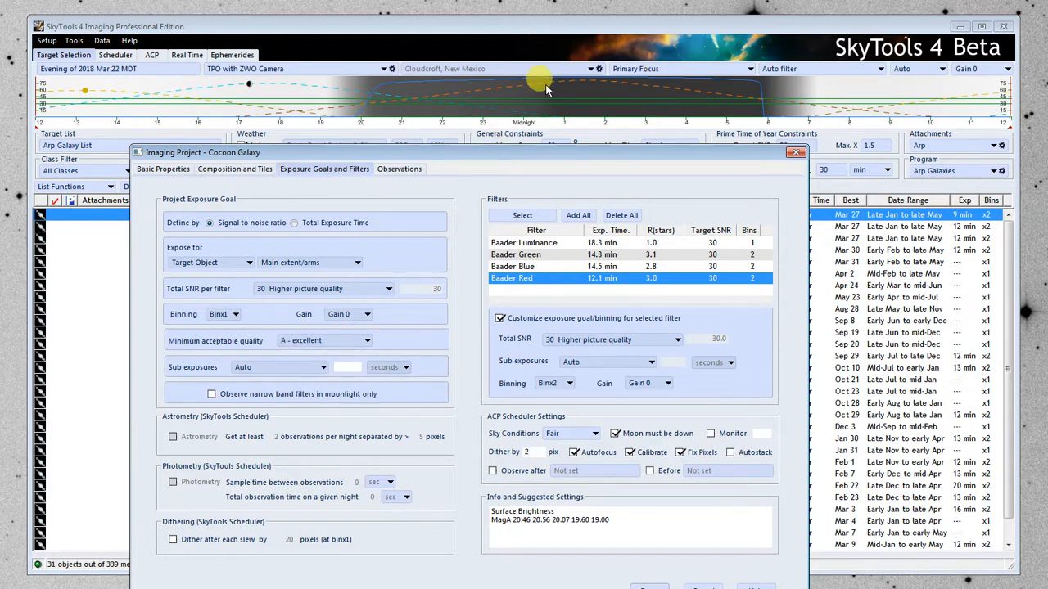
Turn the Moon must be down constraint off and back on.
{"action": "mouse_move", "coordinate": [552, 84]}
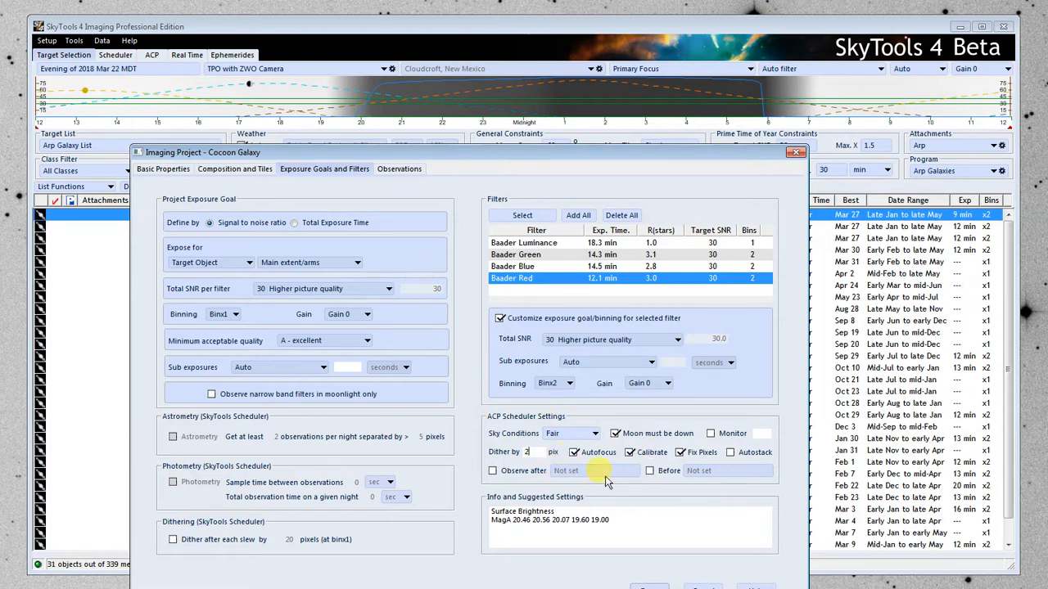
{"action": "left_click", "coordinate": [615, 434]}
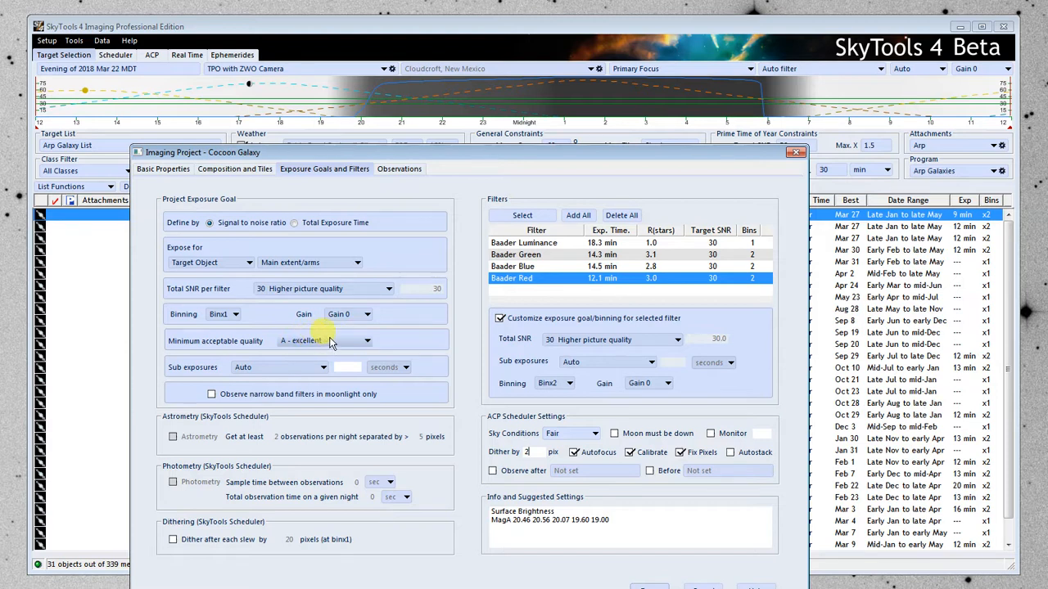
{"action": "left_click", "coordinate": [615, 433]}
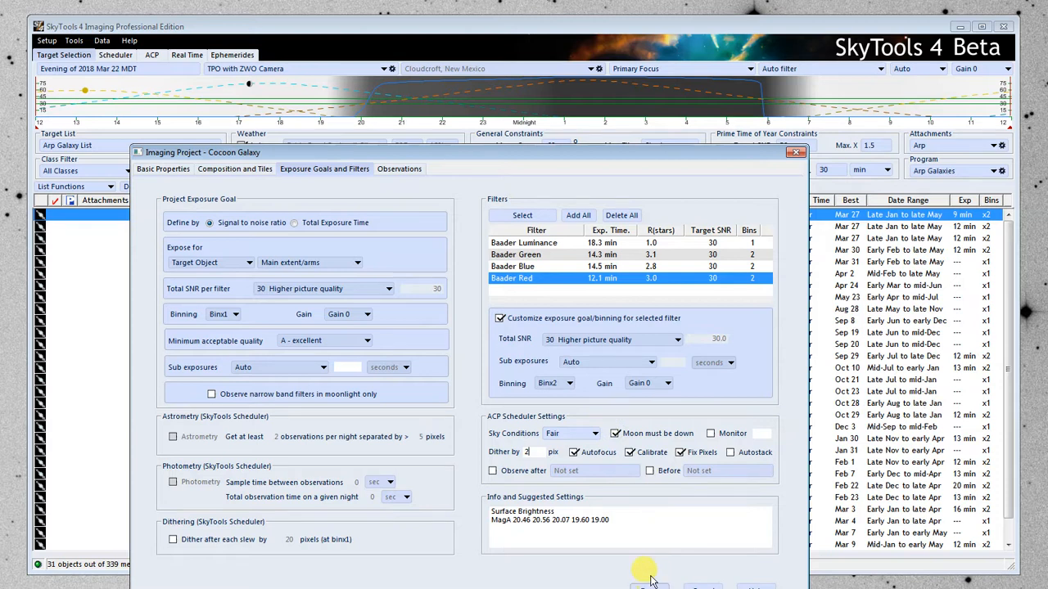
Move the Cocoon Galaxy project window fully into view and save the project.
{"action": "left_click_drag", "start_coordinate": [628, 151], "coordinate": [631, 67]}
{"action": "left_click", "coordinate": [658, 515]}
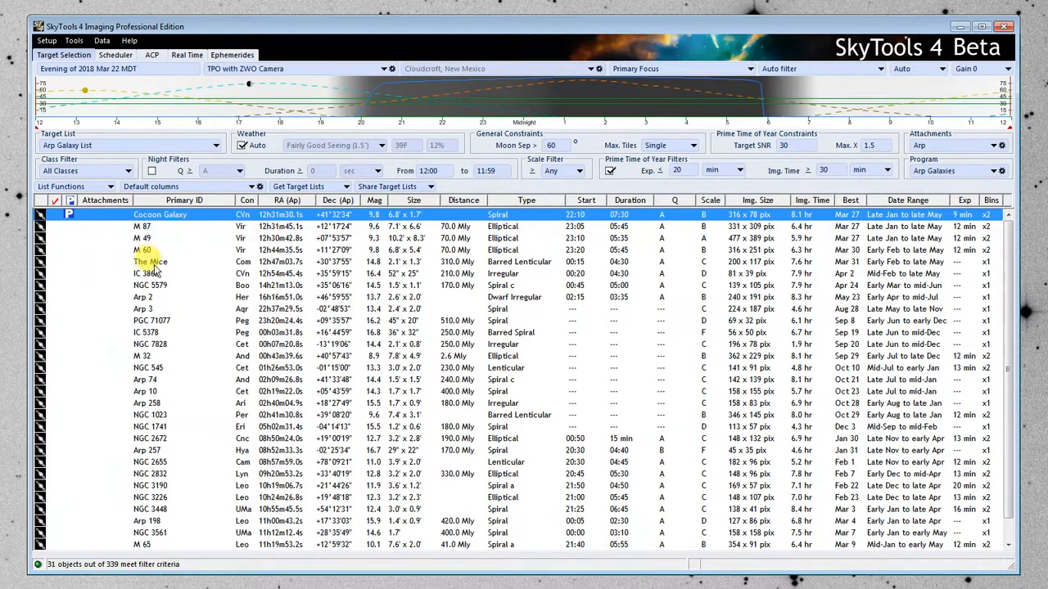
Create a new imaging project for Arp 2 and assign it to the Arp Galaxies observing program.
{"action": "left_click", "coordinate": [152, 264]}
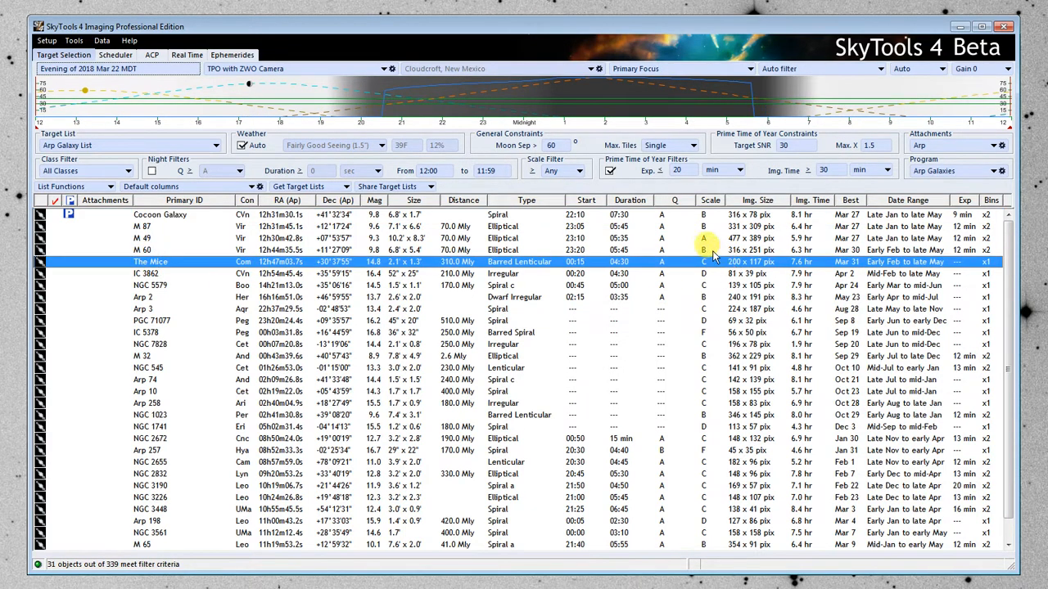
{"action": "left_click", "coordinate": [160, 300]}
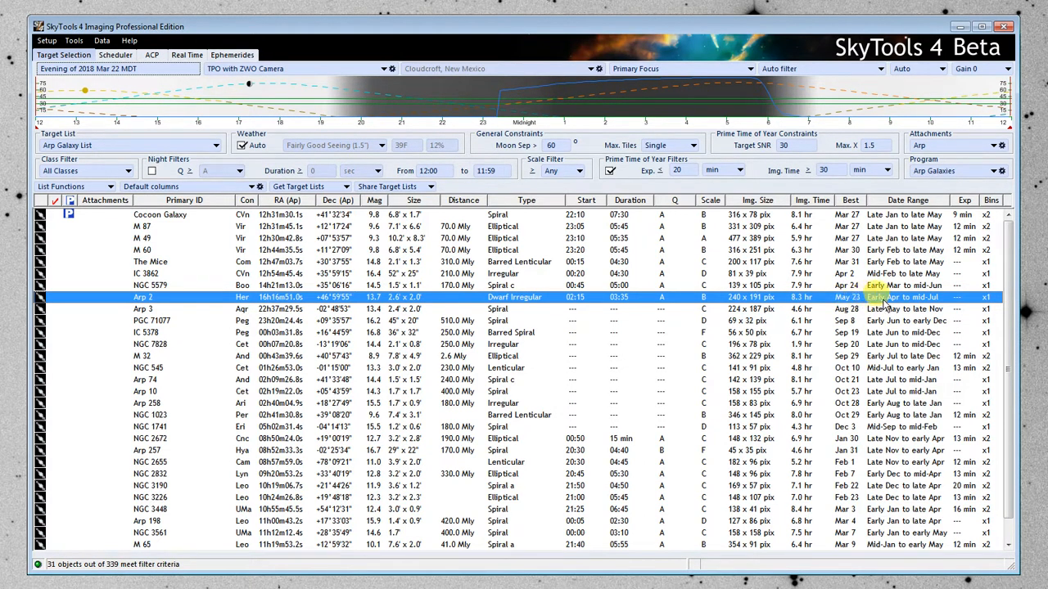
{"action": "right_click", "coordinate": [180, 300]}
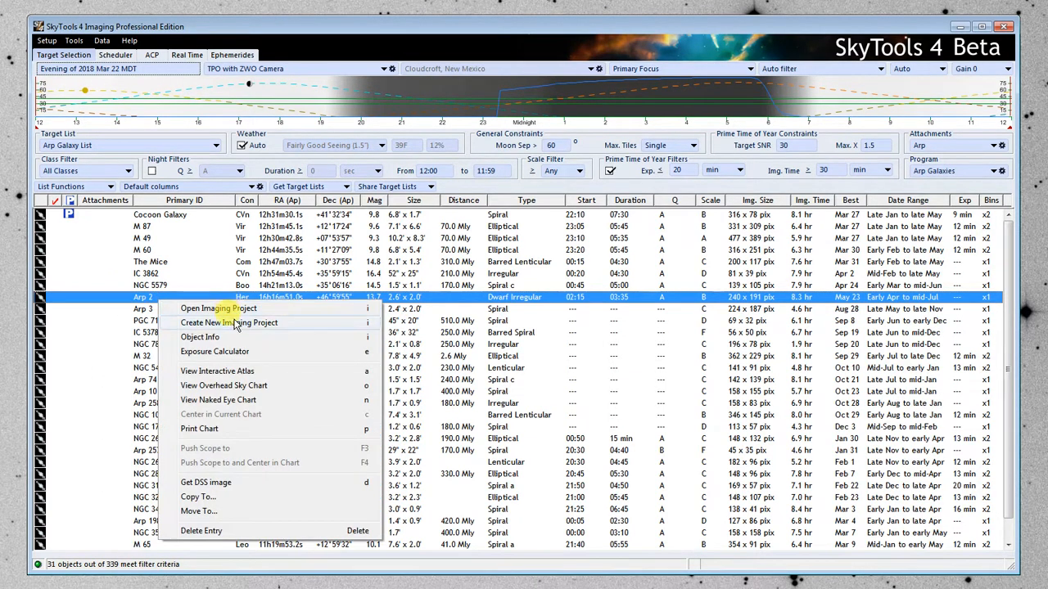
{"action": "left_click", "coordinate": [279, 322]}
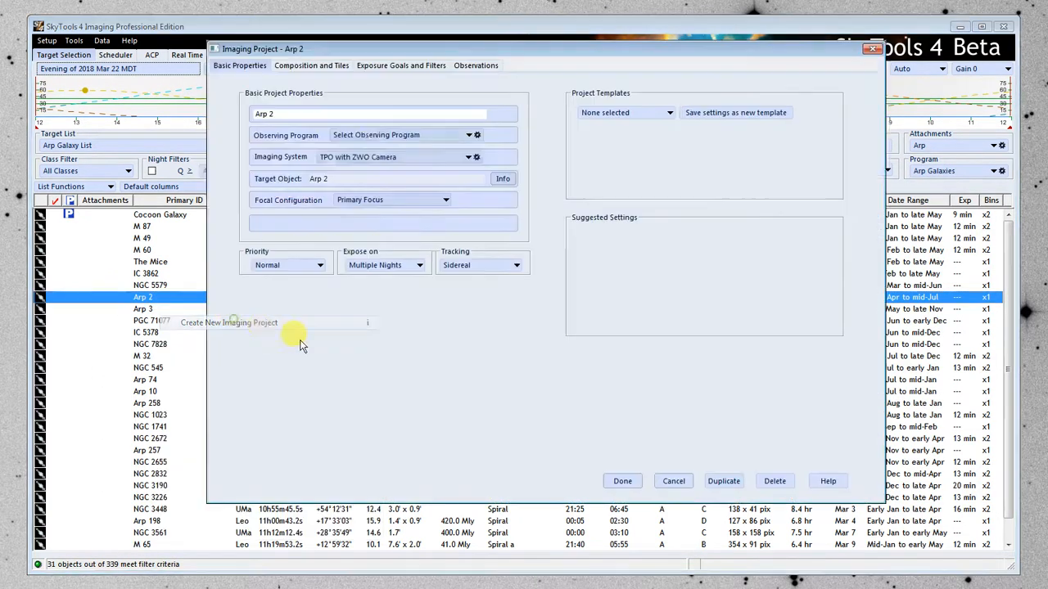
{"action": "left_click", "coordinate": [370, 134]}
{"action": "left_click", "coordinate": [395, 166]}
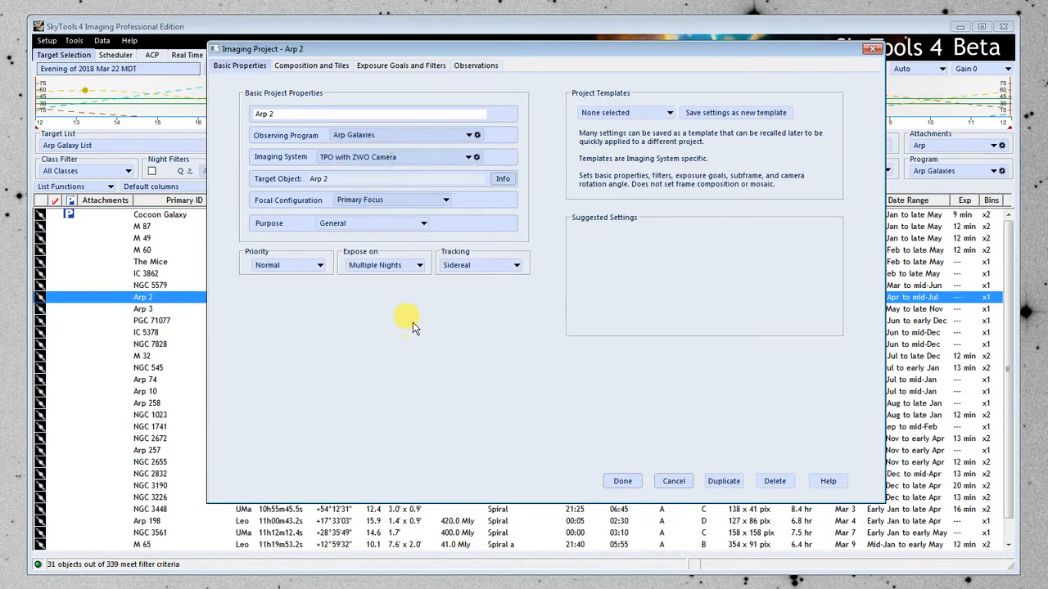
Rotate the Arp 2 camera frame to about 245.7 degrees and add the Baader Luminance, Green, Blue and Red filters.
{"action": "left_click", "coordinate": [310, 65]}
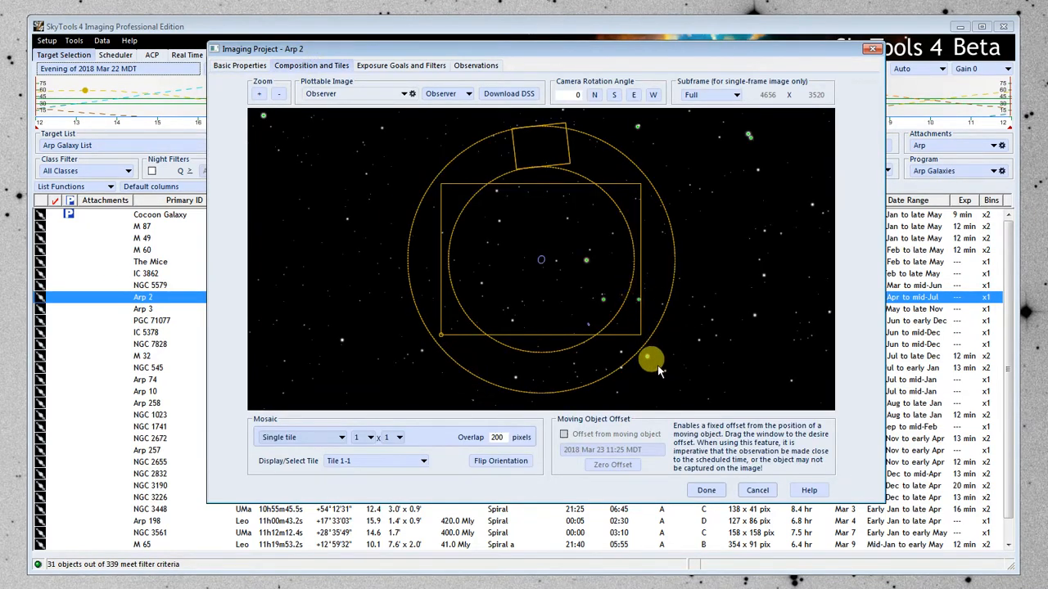
{"action": "mouse_move", "coordinate": [432, 327]}
{"action": "left_mouse_down"}
{"action": "mouse_move", "coordinate": [424, 190]}
{"action": "mouse_move", "coordinate": [433, 145]}
{"action": "mouse_move", "coordinate": [496, 110]}
{"action": "mouse_move", "coordinate": [739, 327]}
{"action": "mouse_move", "coordinate": [540, 261]}
{"action": "mouse_move", "coordinate": [551, 271]}
{"action": "mouse_move", "coordinate": [617, 313]}
{"action": "mouse_move", "coordinate": [683, 228]}
{"action": "mouse_move", "coordinate": [528, 151]}
{"action": "mouse_move", "coordinate": [520, 158]}
{"action": "left_mouse_up"}
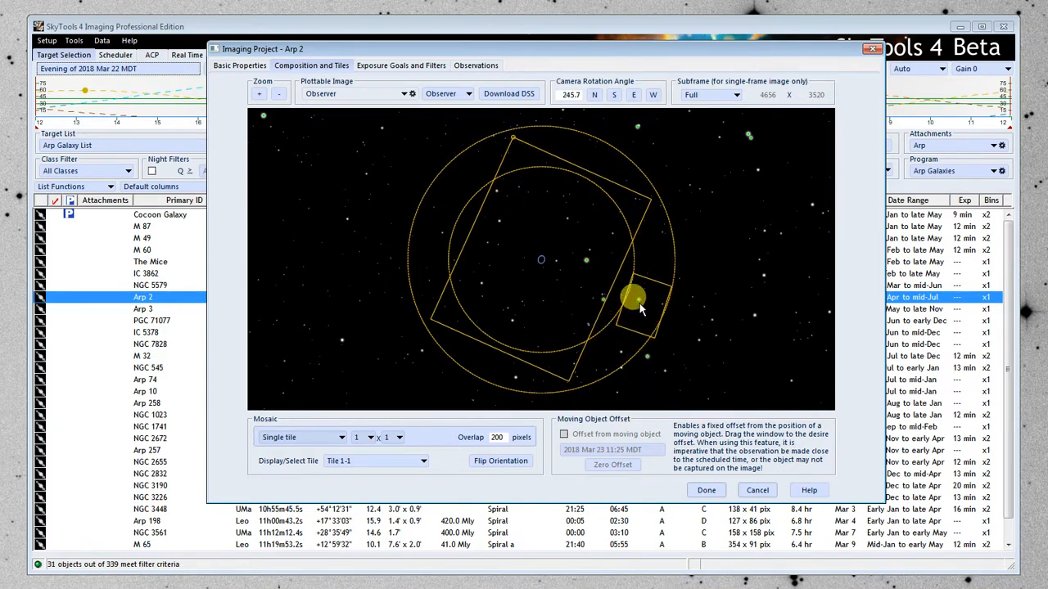
{"action": "left_click", "coordinate": [404, 66]}
{"action": "left_click", "coordinate": [598, 112]}
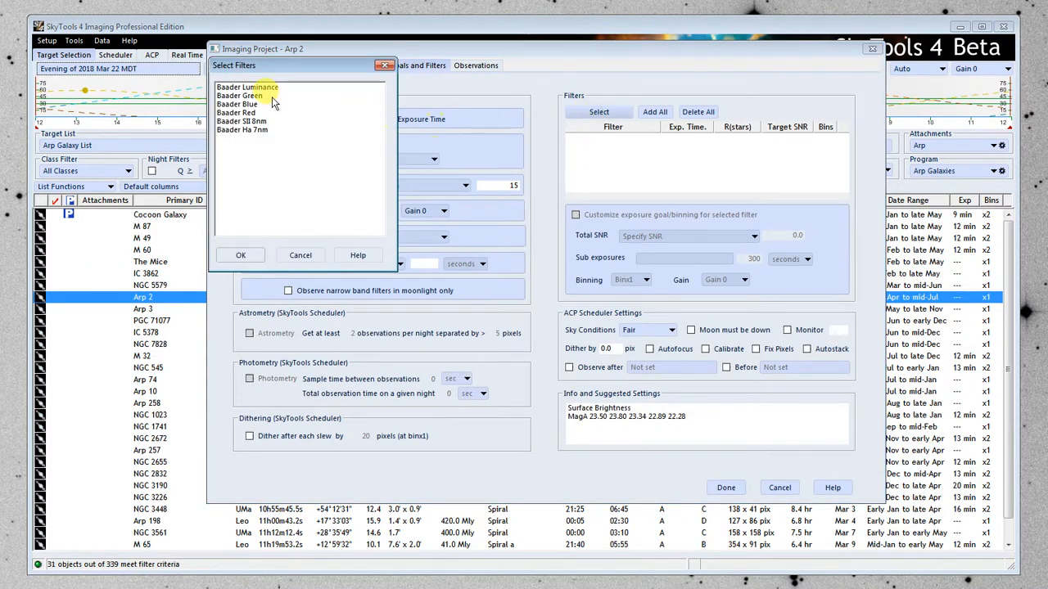
{"action": "left_click", "coordinate": [248, 87]}
{"action": "left_click", "coordinate": [245, 112], "text": "shift"}
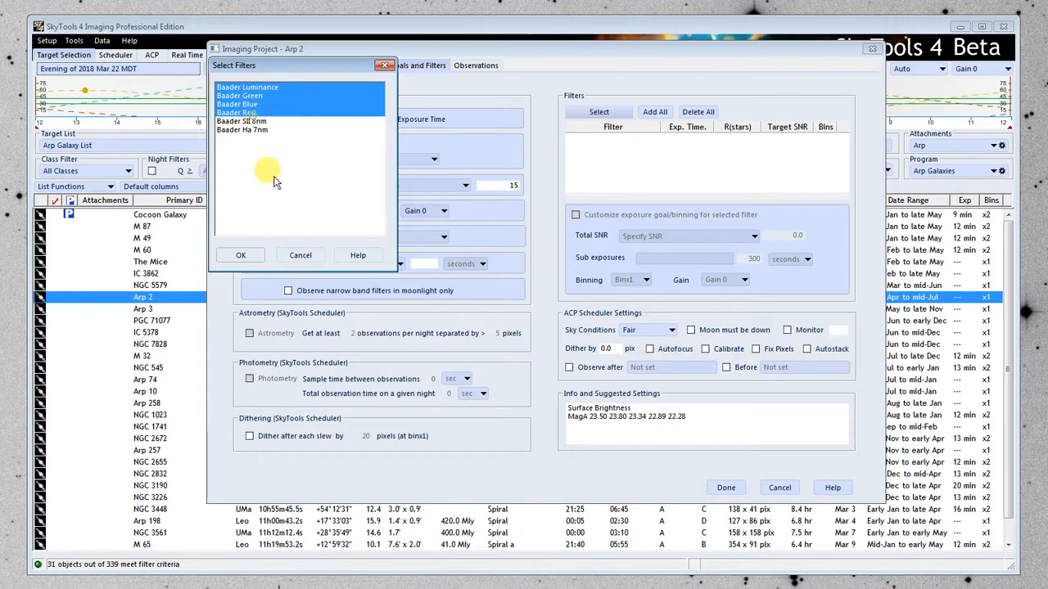
{"action": "left_click", "coordinate": [241, 255]}
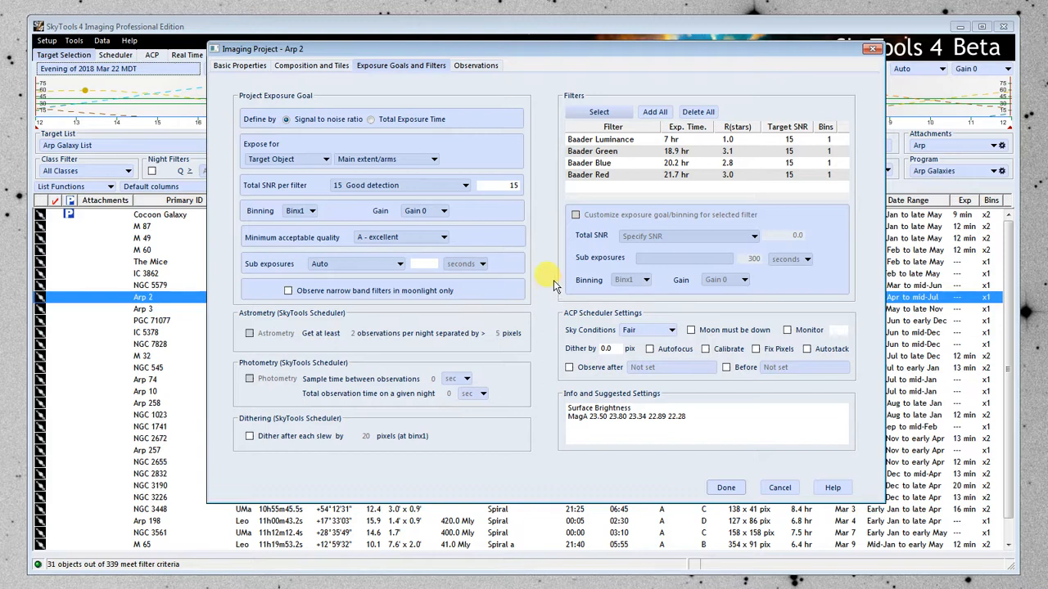
Set Arp 2's total SNR per filter to 30 Higher picture quality and compare the exposure times of the filters.
{"action": "left_click", "coordinate": [386, 185]}
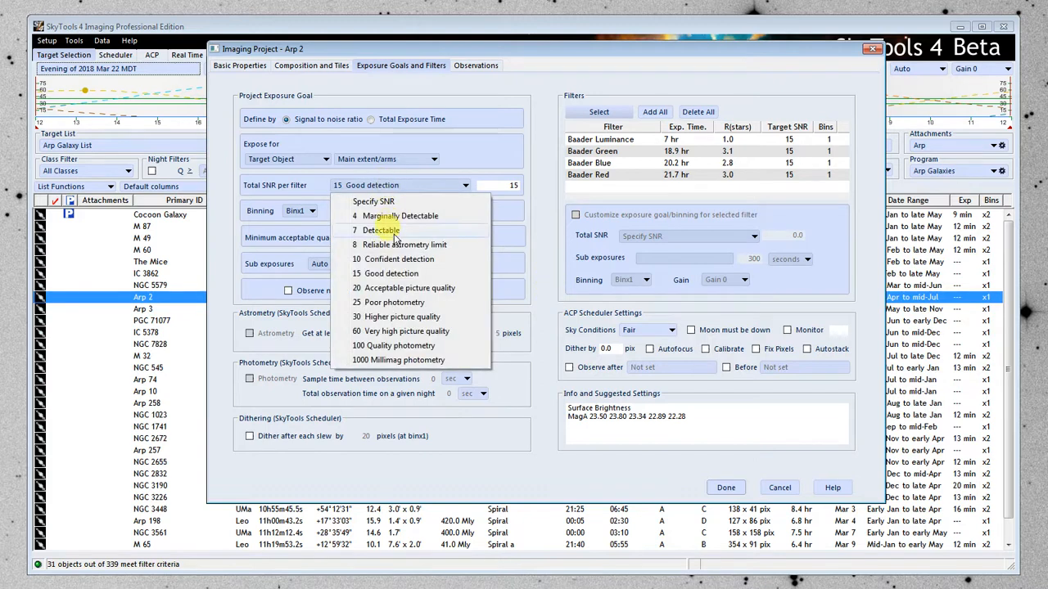
{"action": "left_click", "coordinate": [380, 317]}
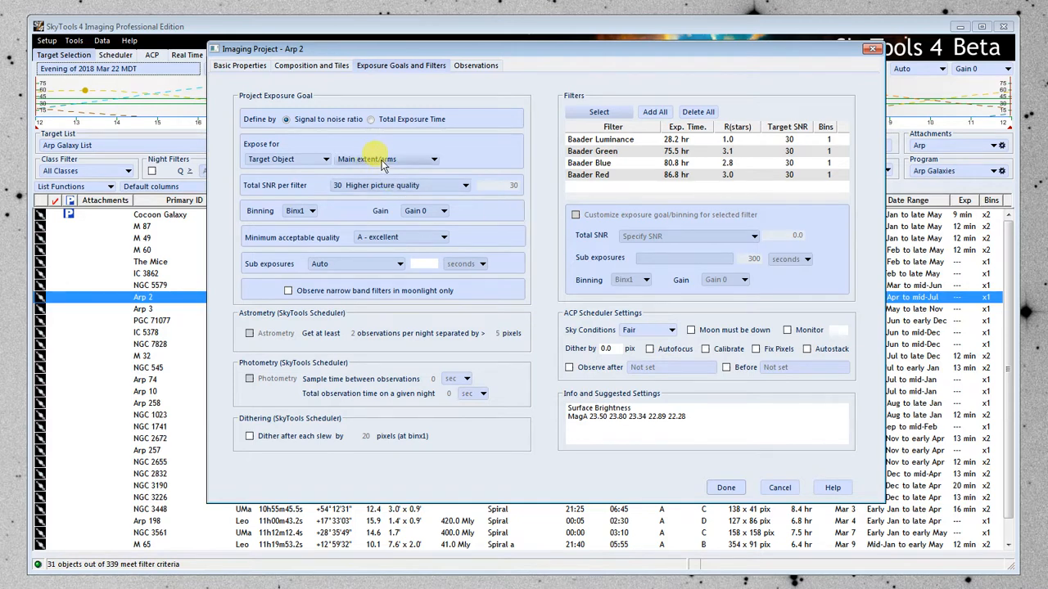
{"action": "left_click", "coordinate": [676, 141]}
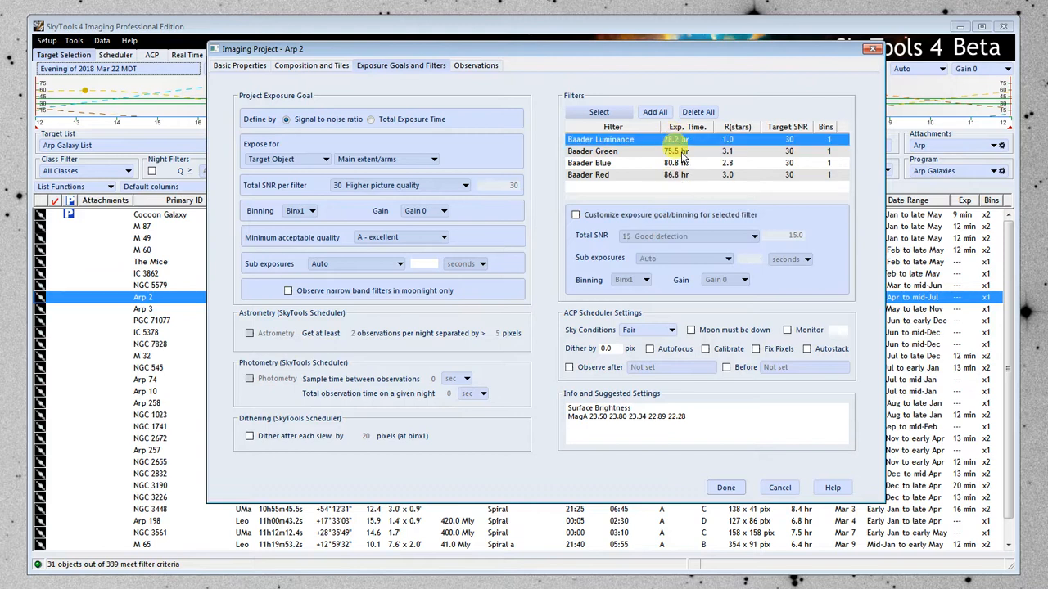
{"action": "left_click", "coordinate": [678, 151]}
{"action": "left_click", "coordinate": [681, 175]}
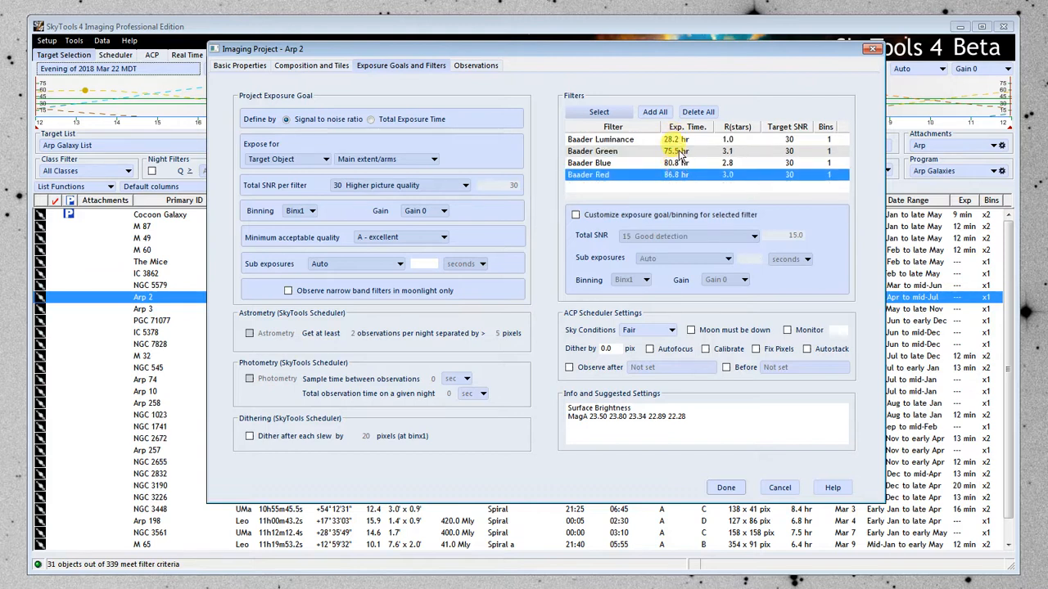
Try Binx2 as the Arp 2 project binning and return it to Binx1.
{"action": "left_click", "coordinate": [304, 213]}
{"action": "left_click", "coordinate": [300, 234]}
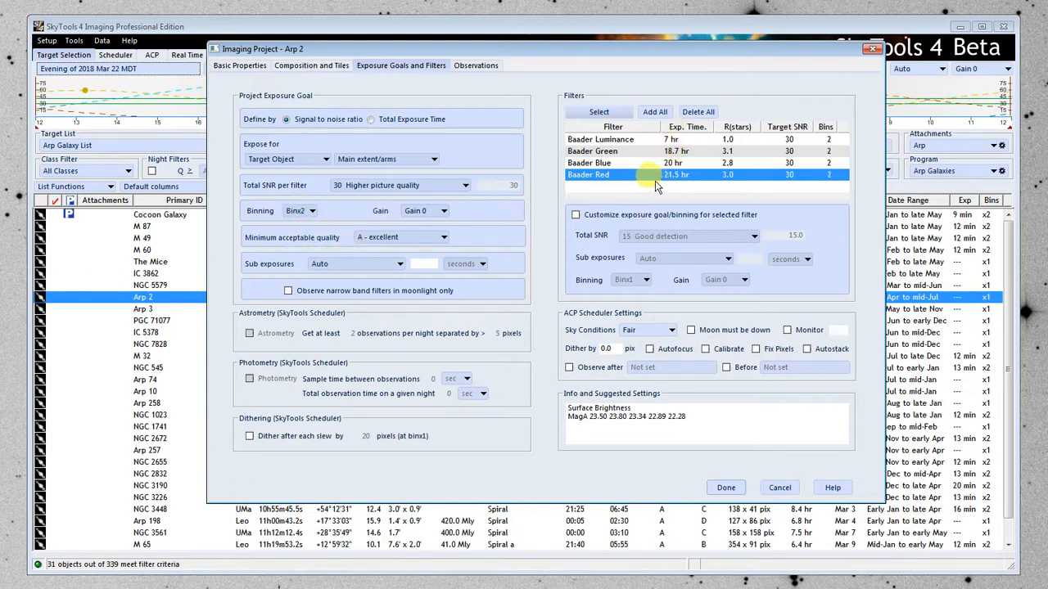
{"action": "left_click", "coordinate": [300, 211]}
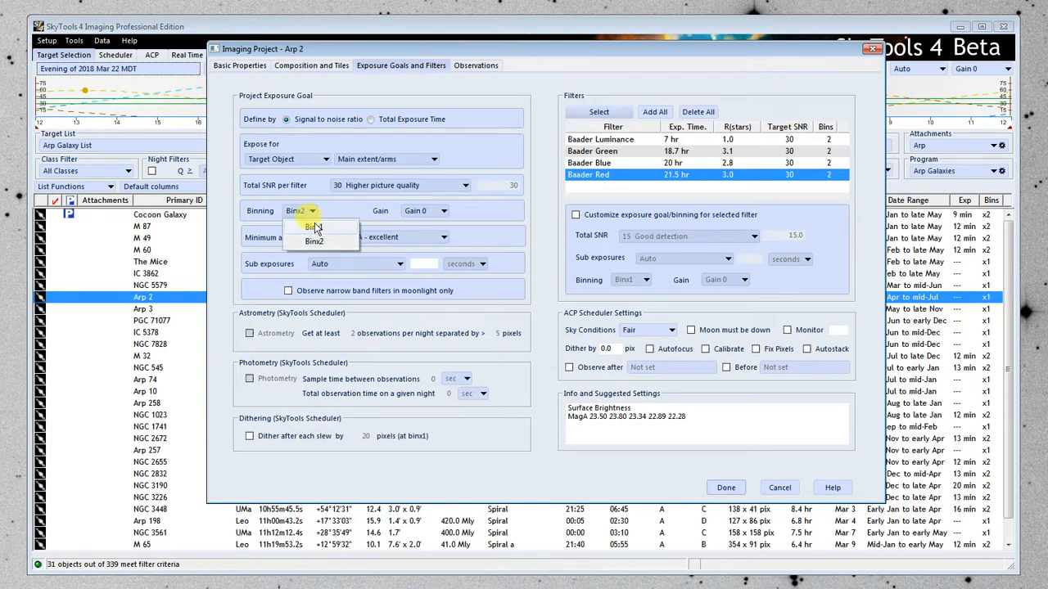
{"action": "left_click", "coordinate": [315, 228]}
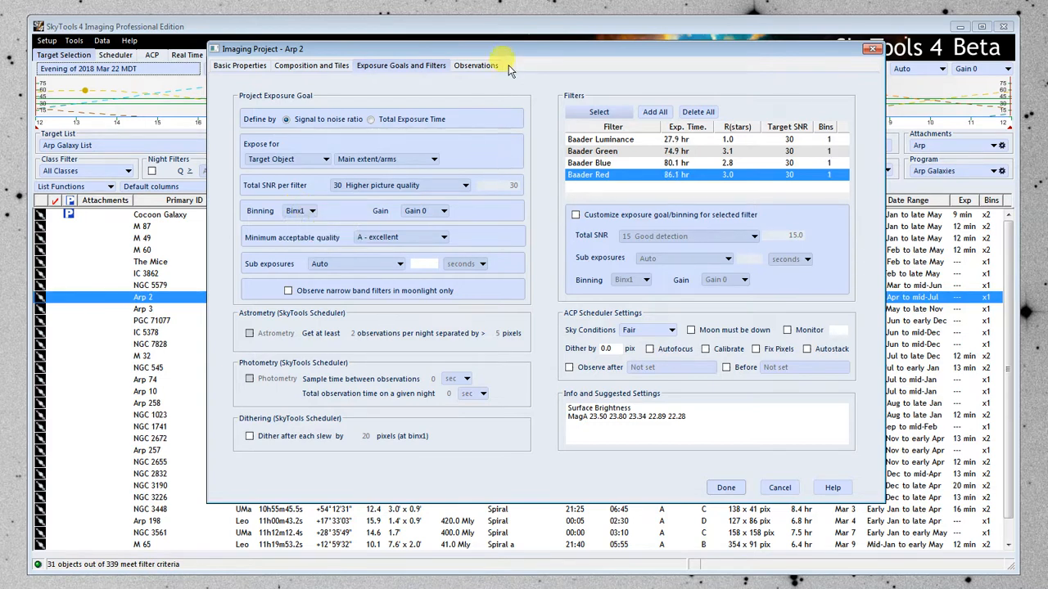
Discard the Arp 2 imaging project without saving its changes.
{"action": "left_click_drag", "start_coordinate": [507, 53], "coordinate": [494, 97]}
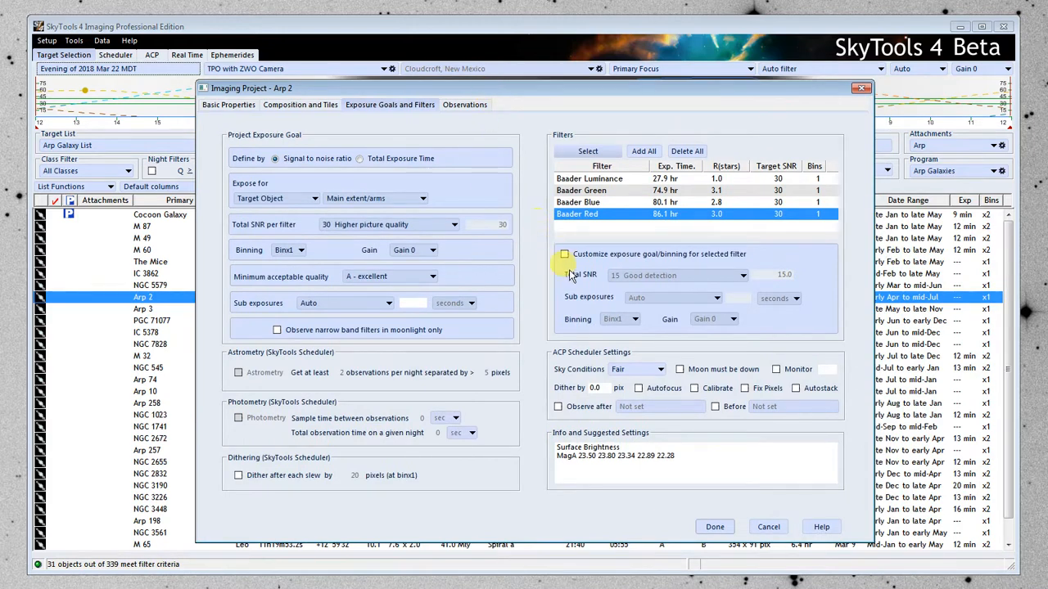
{"action": "left_click", "coordinate": [767, 528]}
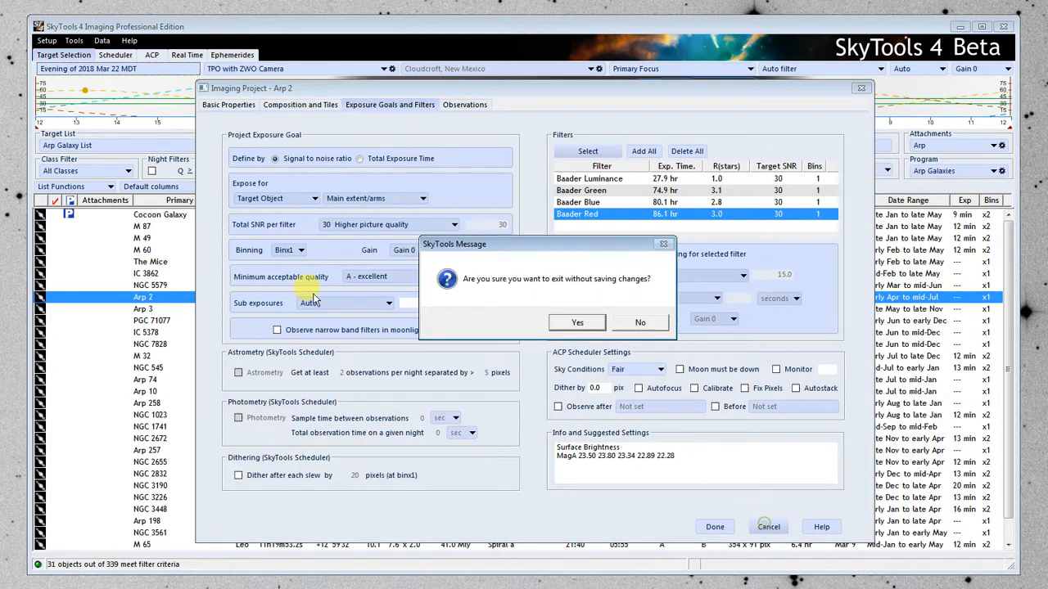
{"action": "left_click", "coordinate": [584, 321]}
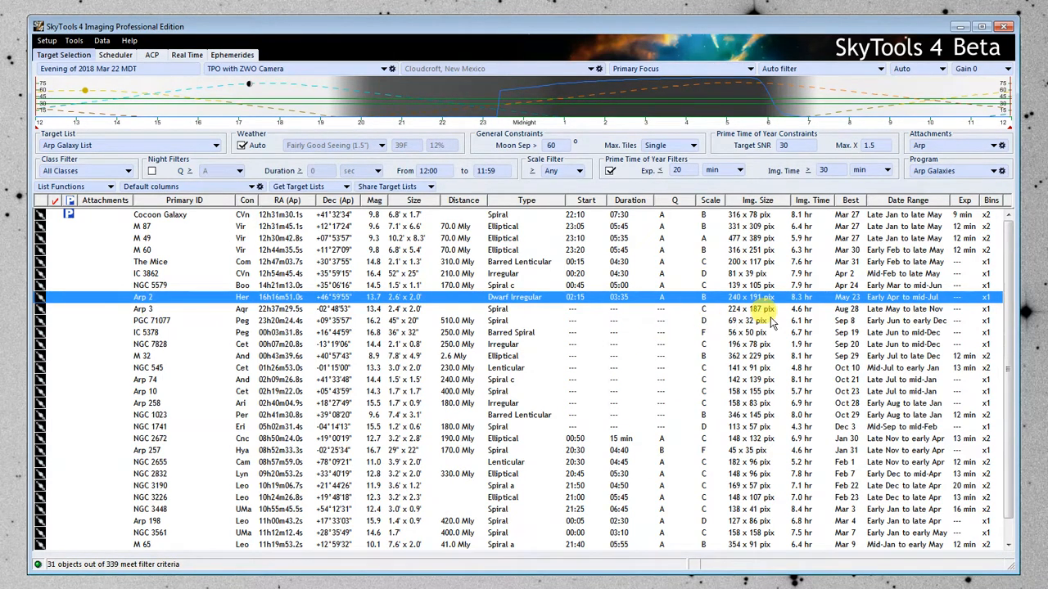
Create a new imaging project for M 60 and assign it to the Arp Galaxies observing program.
{"action": "left_click", "coordinate": [153, 275]}
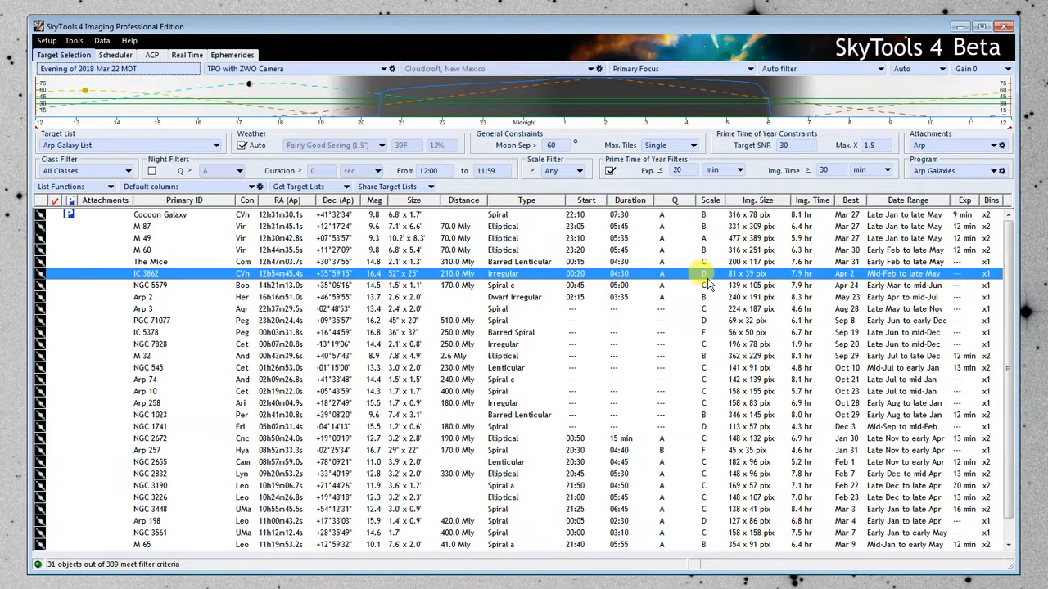
{"action": "left_click", "coordinate": [709, 250]}
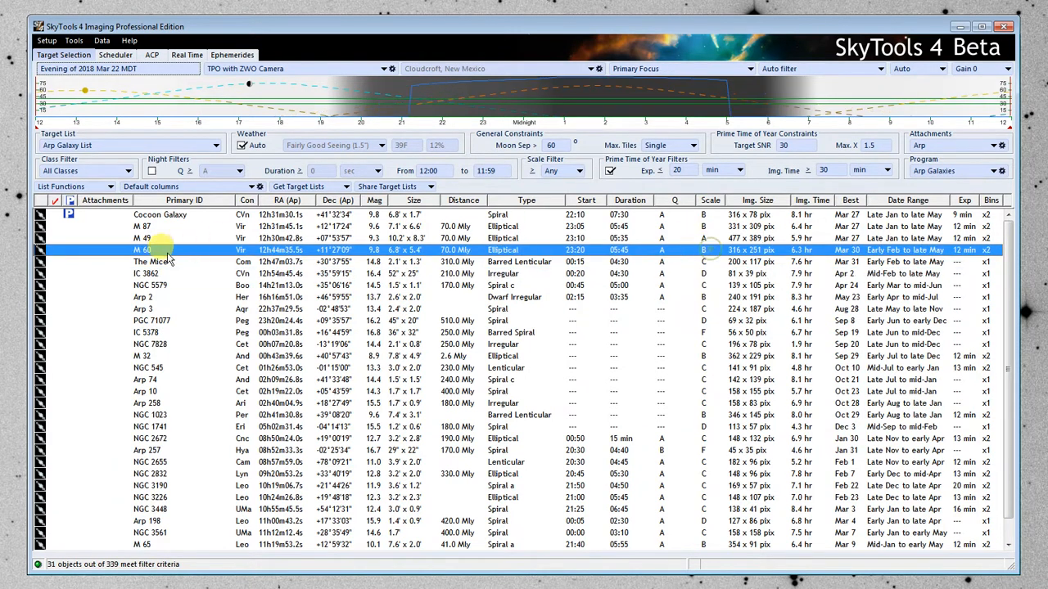
{"action": "right_click", "coordinate": [173, 252]}
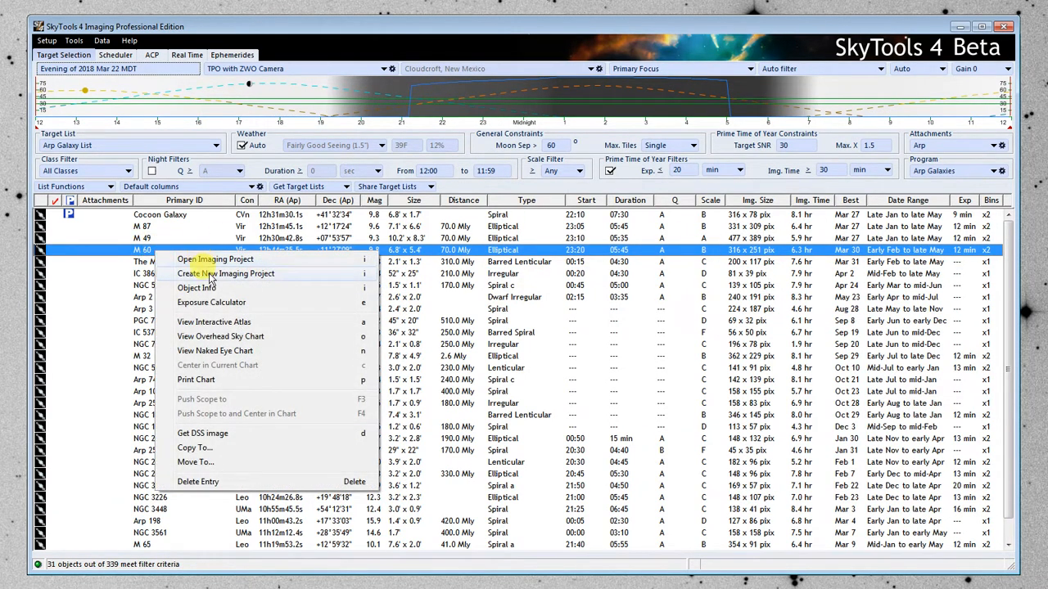
{"action": "left_click", "coordinate": [214, 273]}
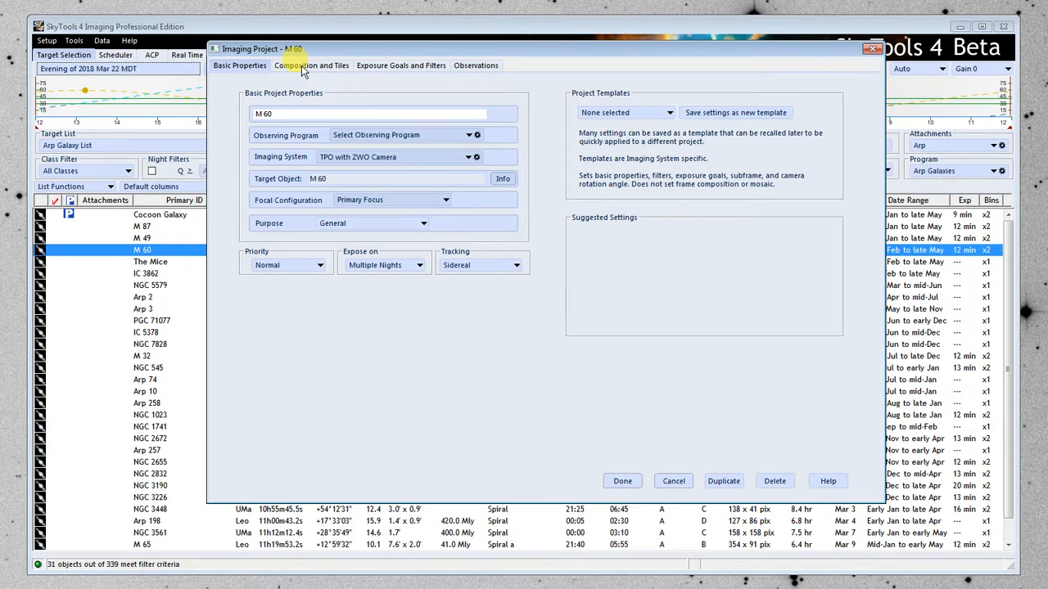
{"action": "left_click", "coordinate": [376, 135]}
{"action": "left_click", "coordinate": [373, 166]}
Rotate the M 60 camera frame to about 101.0 degrees and shift the field so a star falls inside the small guider frame.
{"action": "left_click", "coordinate": [311, 66]}
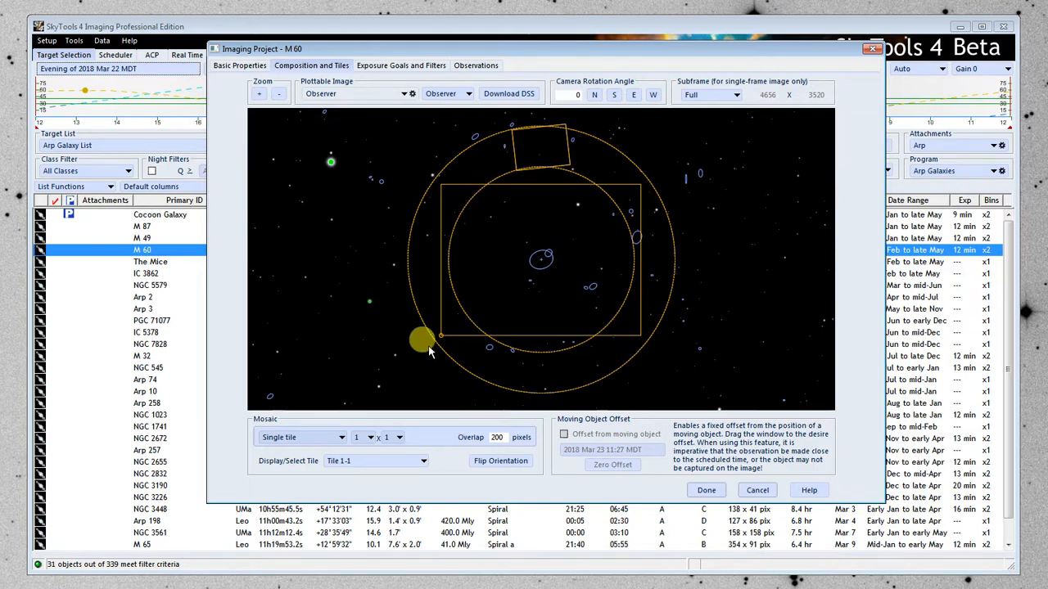
{"action": "left_click_drag", "start_coordinate": [439, 334], "coordinate": [577, 310]}
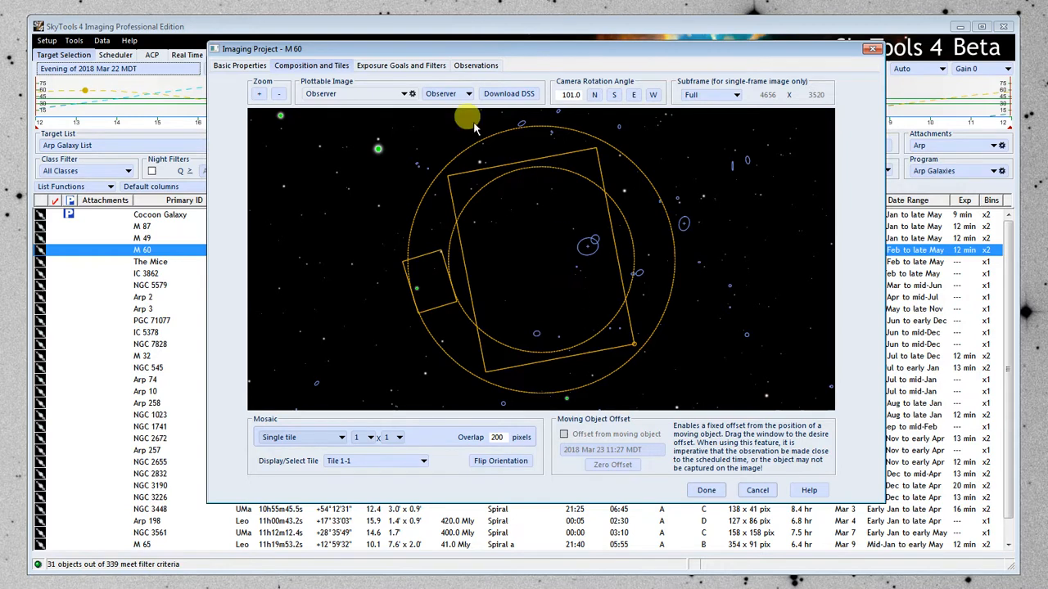
Add the Baader Luminance, Green, Blue and Red filters to M 60 and set the total SNR per filter to 20 Acceptable picture quality.
{"action": "left_click", "coordinate": [409, 66]}
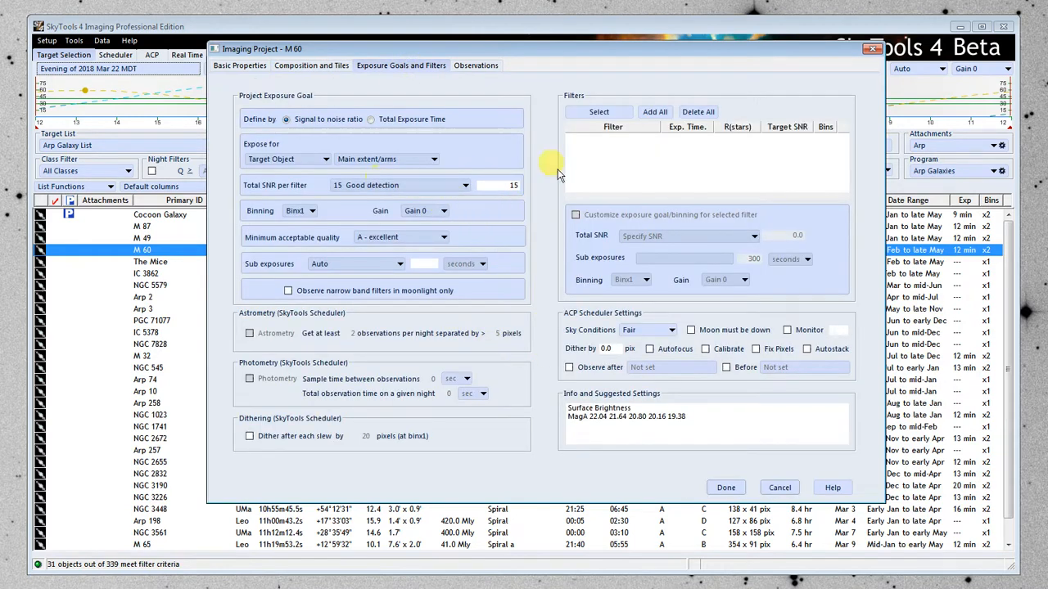
{"action": "left_click", "coordinate": [598, 112]}
{"action": "left_click_drag", "start_coordinate": [245, 87], "coordinate": [245, 113]}
{"action": "left_click", "coordinate": [241, 254]}
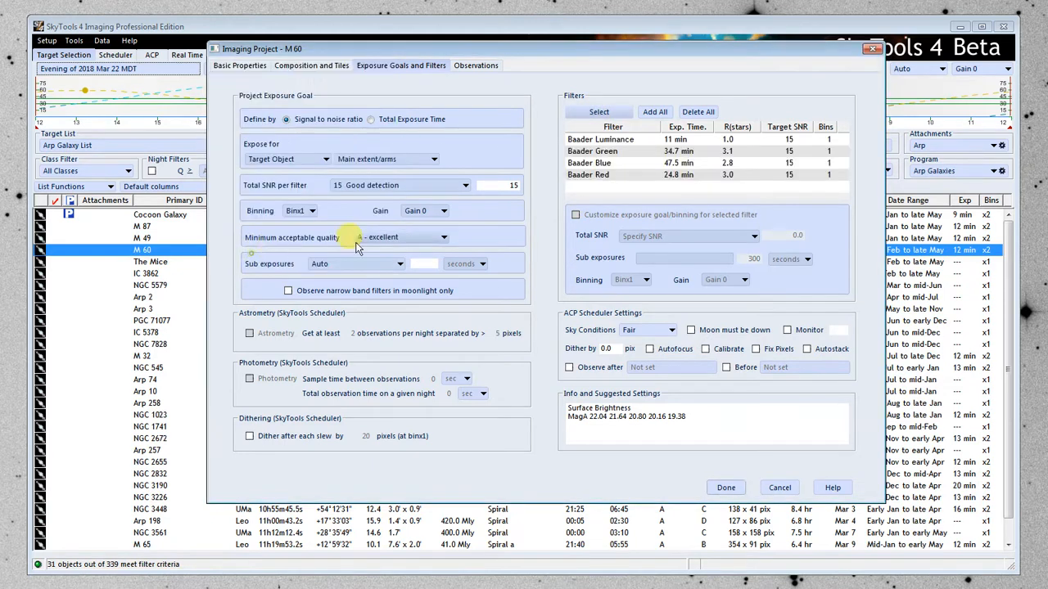
{"action": "left_click", "coordinate": [406, 187]}
{"action": "left_click", "coordinate": [381, 291]}
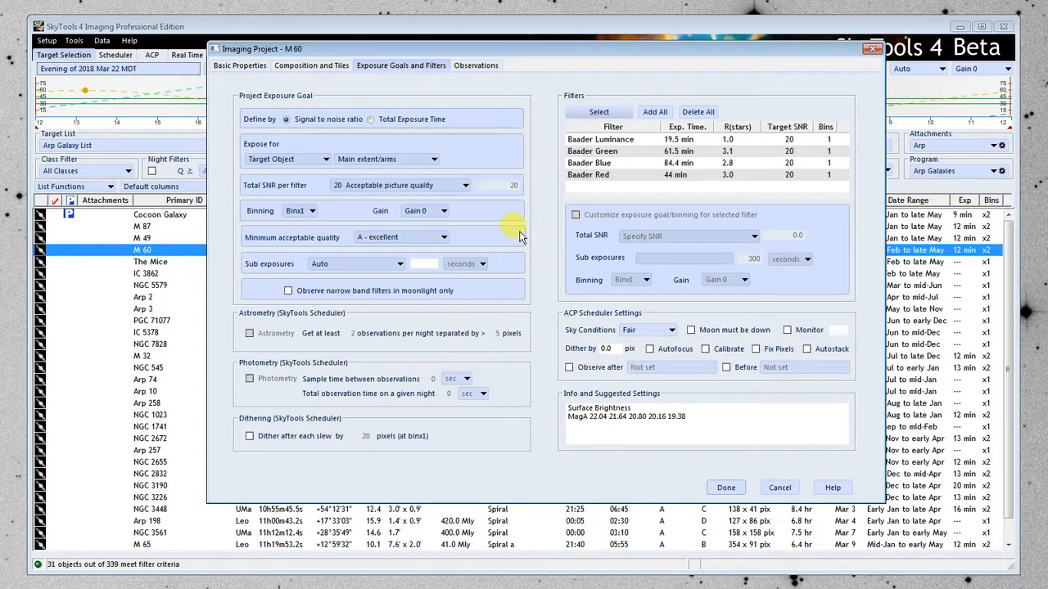
Customize the Baader Green, Blue and Red filters to use 15 Good detection SNR and Binx2 binning.
{"action": "left_click", "coordinate": [618, 150]}
{"action": "left_click", "coordinate": [575, 214]}
{"action": "left_click", "coordinate": [626, 280]}
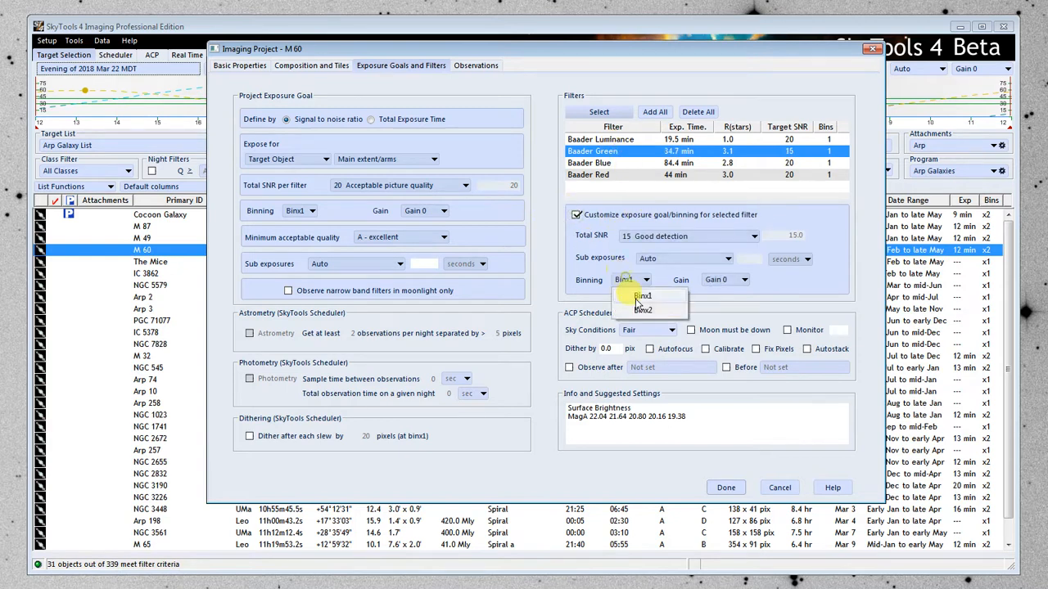
{"action": "left_click", "coordinate": [624, 304]}
{"action": "left_click", "coordinate": [604, 164]}
{"action": "left_click", "coordinate": [576, 214]}
{"action": "left_click", "coordinate": [626, 280]}
{"action": "left_click", "coordinate": [642, 311]}
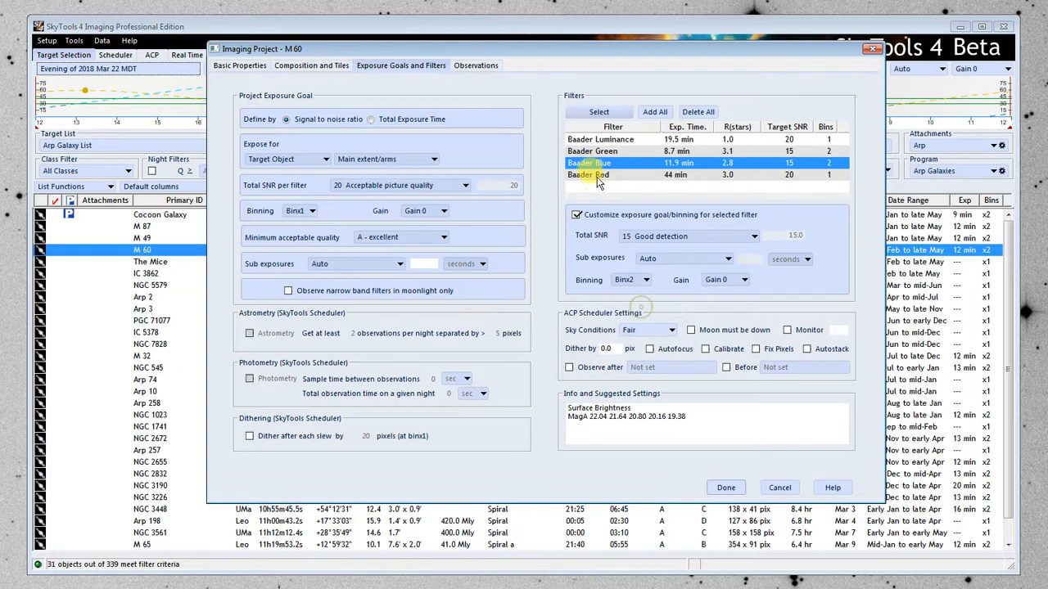
{"action": "left_click", "coordinate": [596, 174]}
{"action": "left_click", "coordinate": [575, 214]}
{"action": "left_click", "coordinate": [626, 280]}
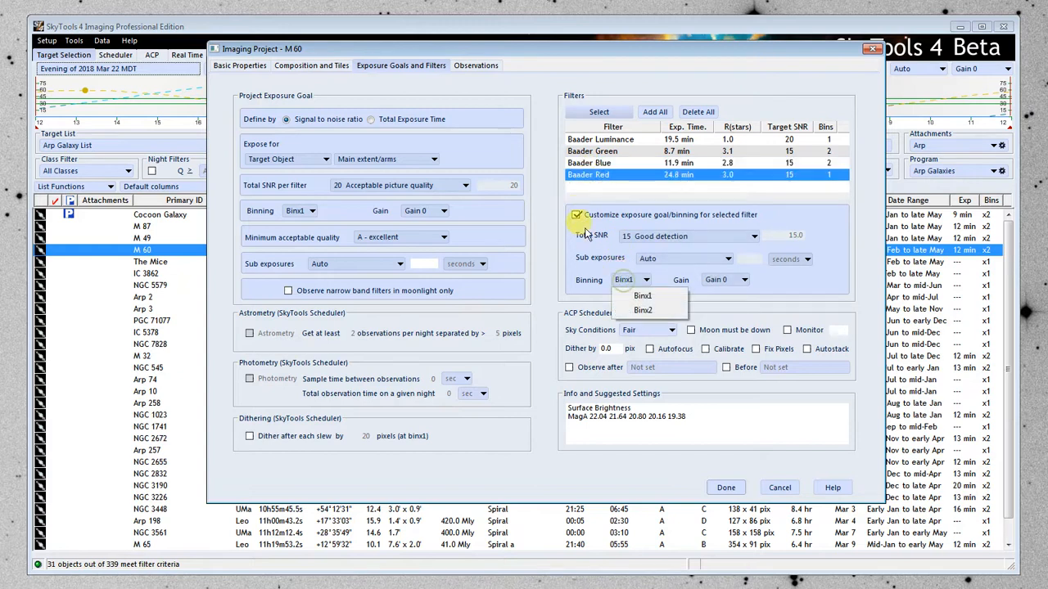
{"action": "left_click", "coordinate": [638, 311]}
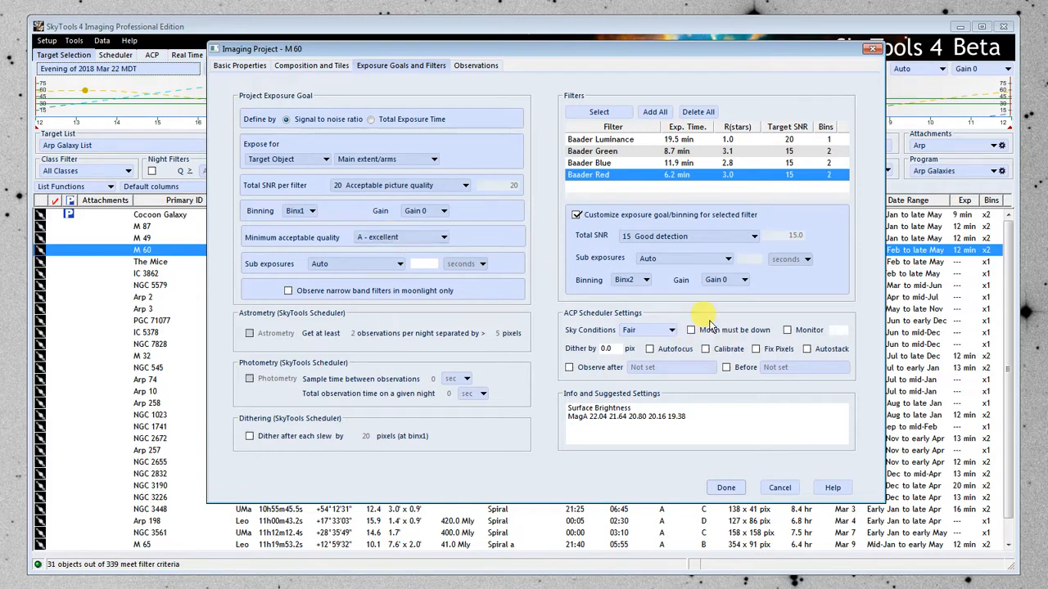
Set M 60's ACP scheduler to a 2-pixel dither with Calibrate and Fix Pixels enabled, and save the project.
{"action": "double_click", "coordinate": [610, 349]}
{"action": "type", "text": "2"}
{"action": "left_click", "coordinate": [704, 348]}
{"action": "left_click", "coordinate": [755, 348]}
{"action": "left_click", "coordinate": [726, 487]}
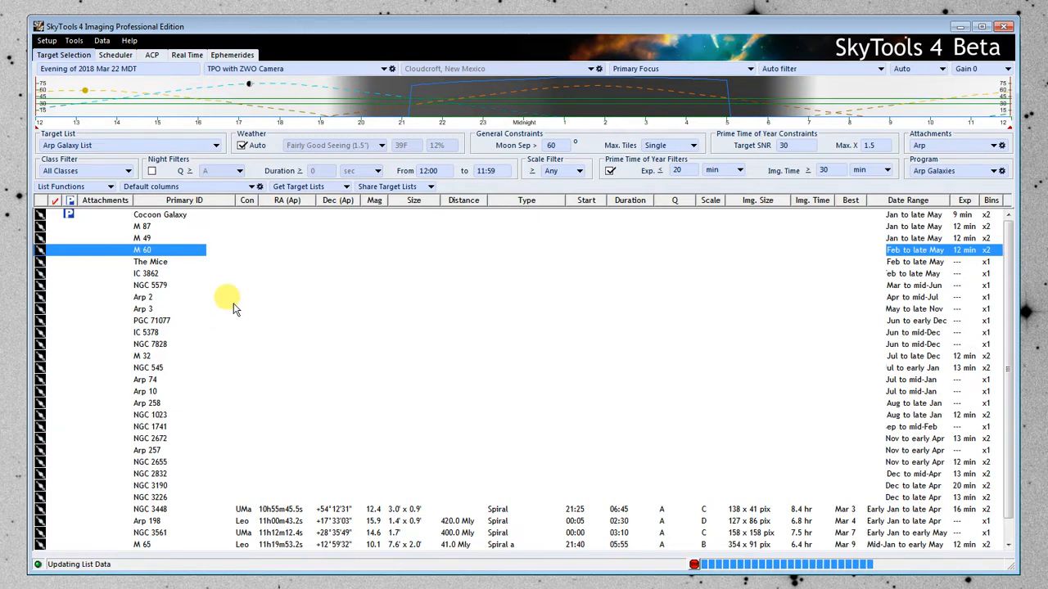
Open the ACP scheduling view and inspect the iTelescope T21 imaging system's automation settings and control system options.
{"action": "left_click", "coordinate": [152, 55]}
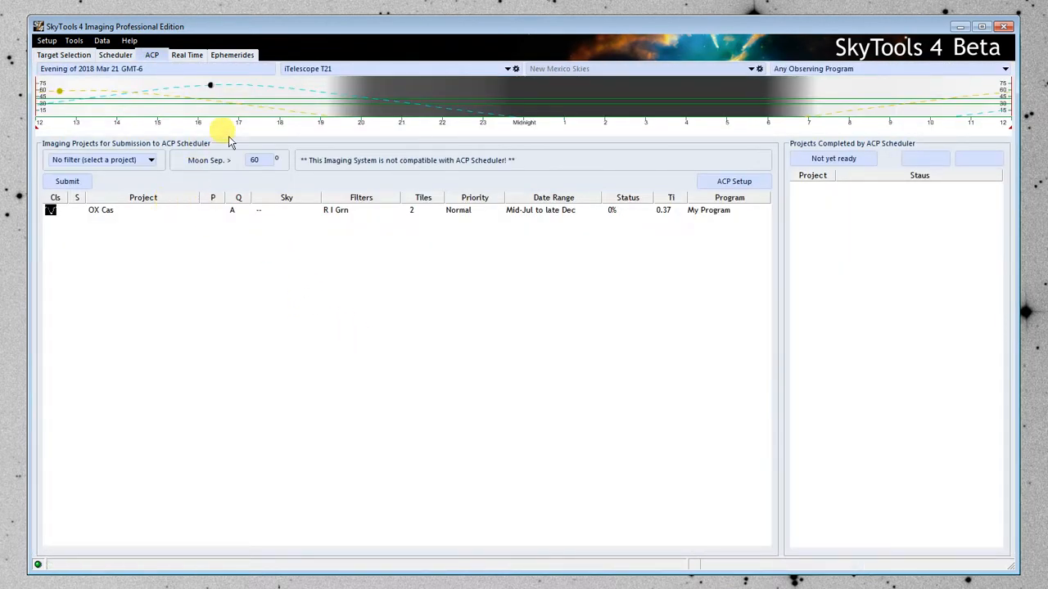
{"action": "left_click", "coordinate": [306, 71]}
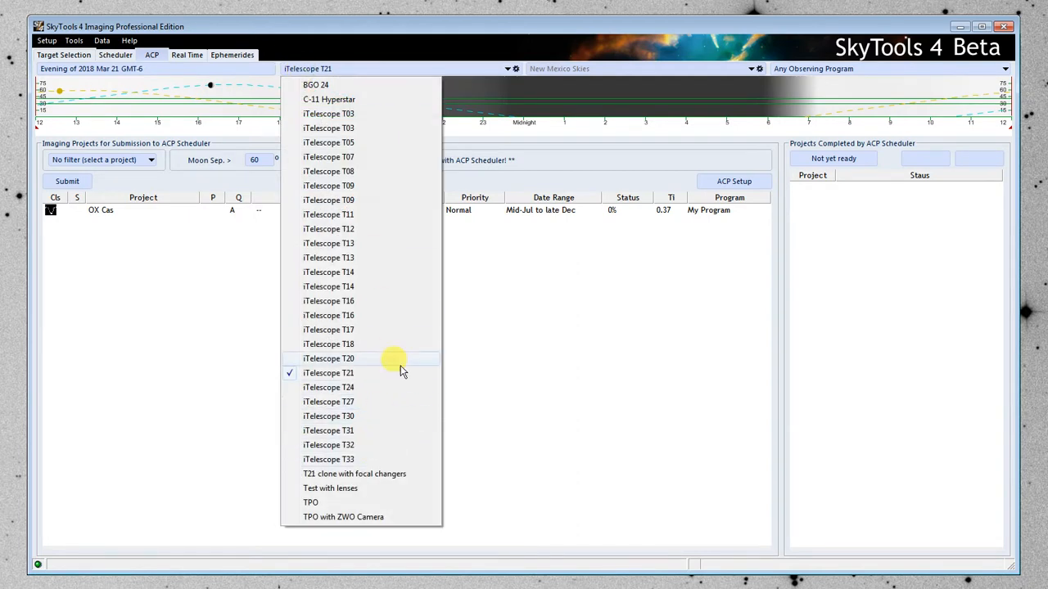
{"action": "left_click", "coordinate": [385, 28]}
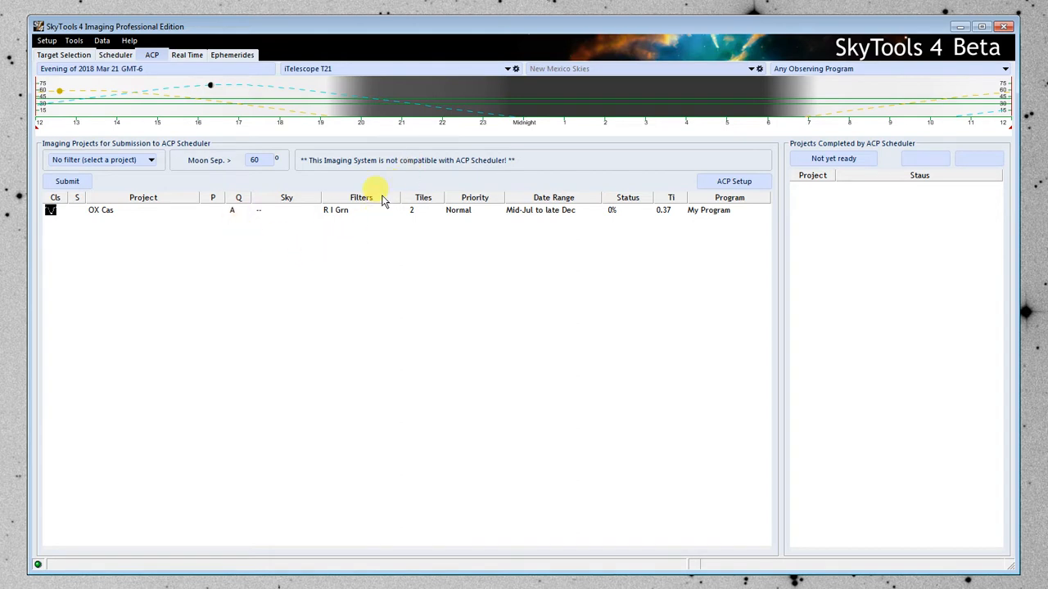
{"action": "left_click", "coordinate": [45, 42]}
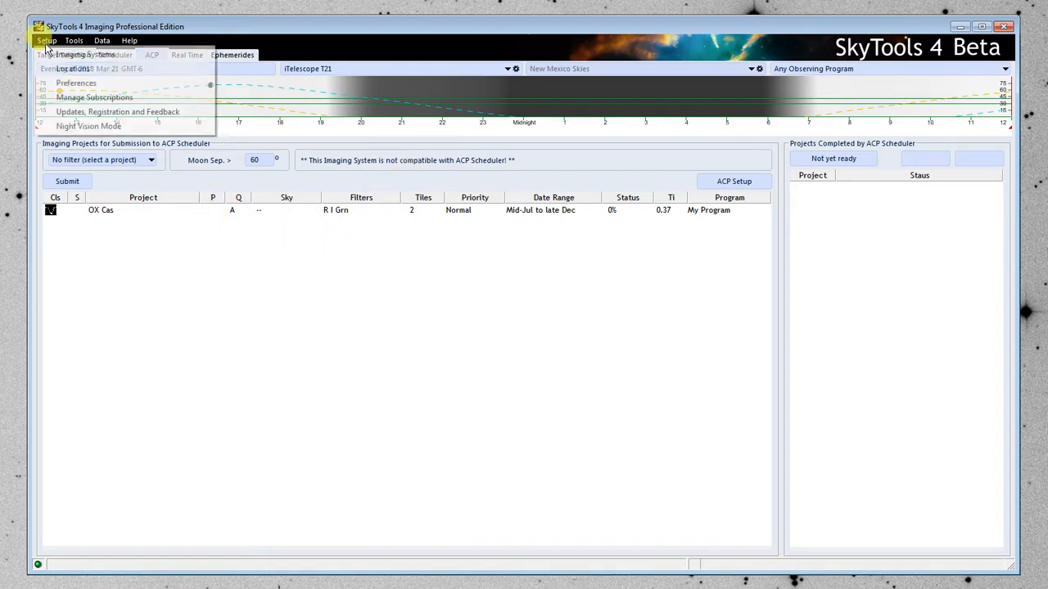
{"action": "left_click", "coordinate": [94, 58]}
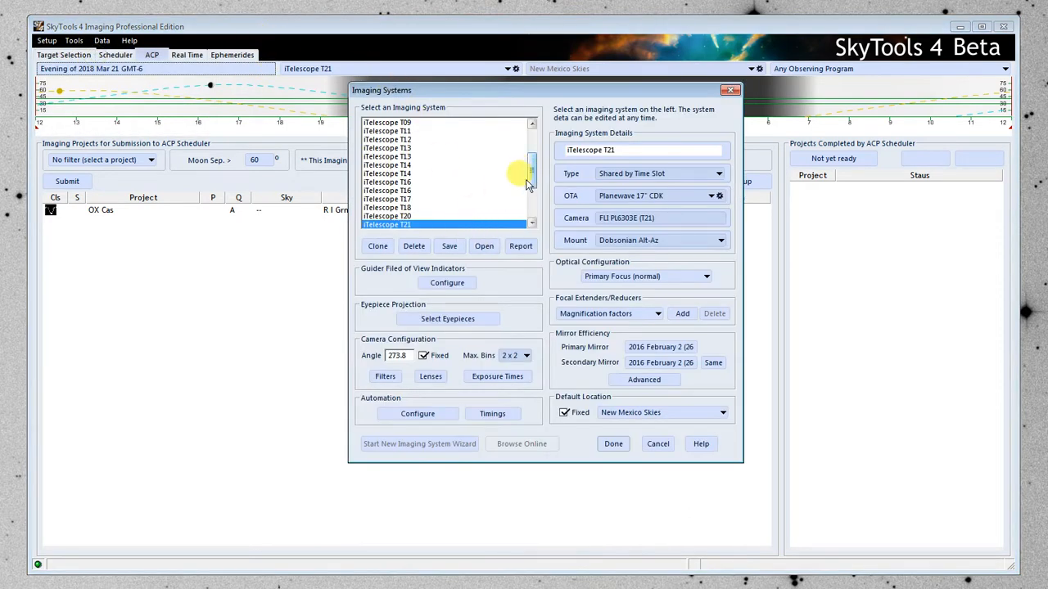
{"action": "left_click", "coordinate": [419, 414]}
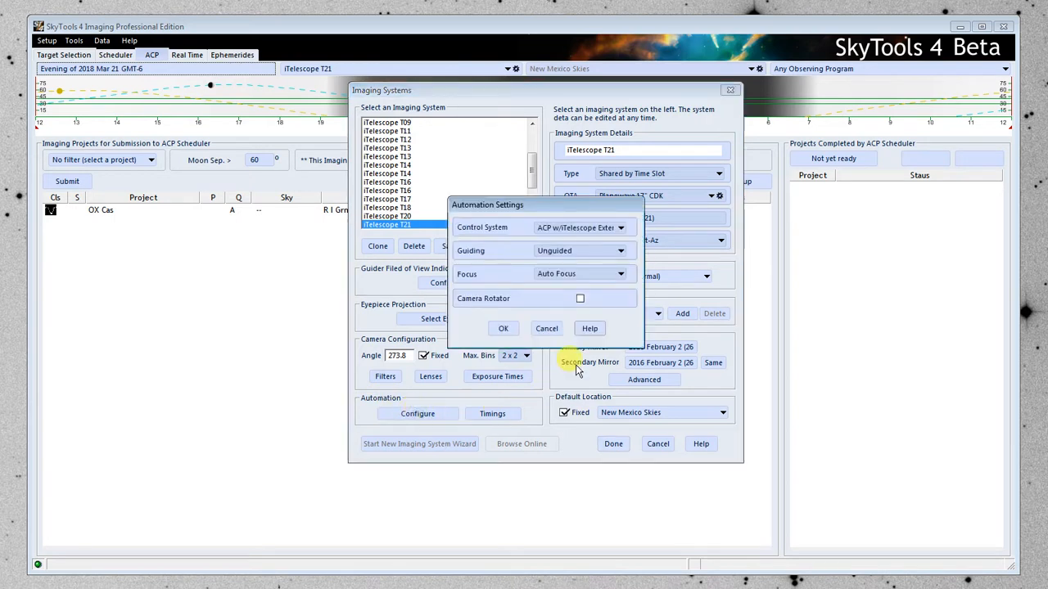
{"action": "left_click", "coordinate": [615, 233]}
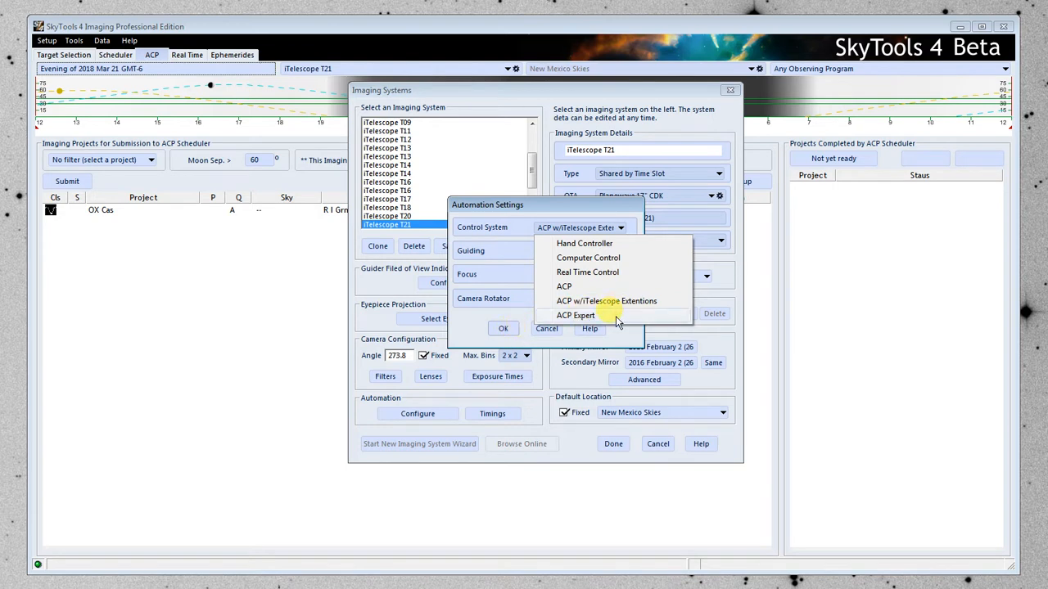
{"action": "left_click", "coordinate": [547, 329]}
Review the automation settings of the TPO with ZWO Camera imaging system and close the imaging system setup.
{"action": "left_click_drag", "start_coordinate": [532, 164], "coordinate": [533, 202]}
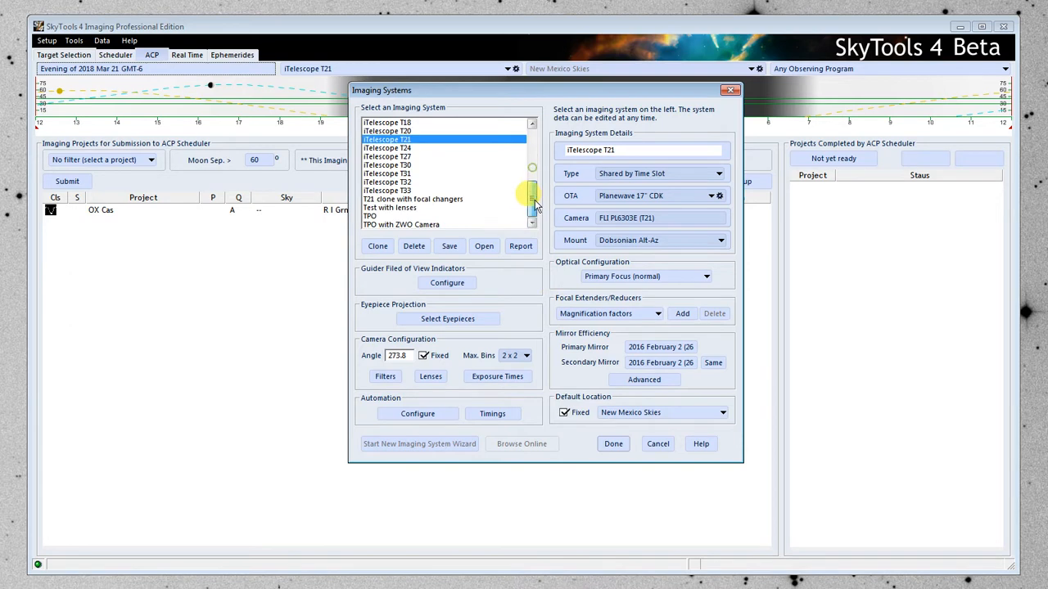
{"action": "left_click", "coordinate": [427, 225]}
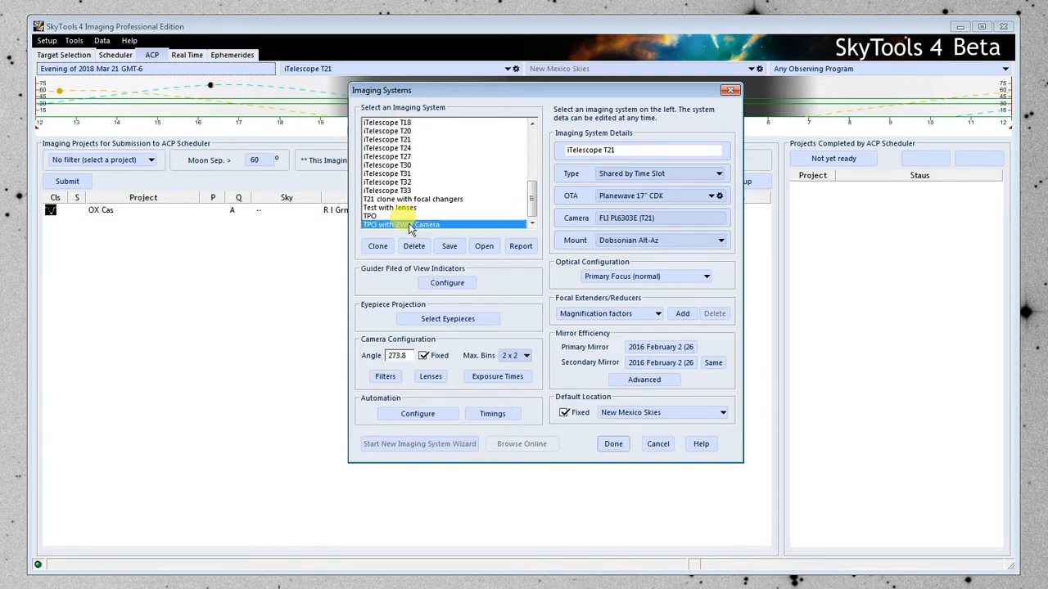
{"action": "left_click", "coordinate": [418, 413]}
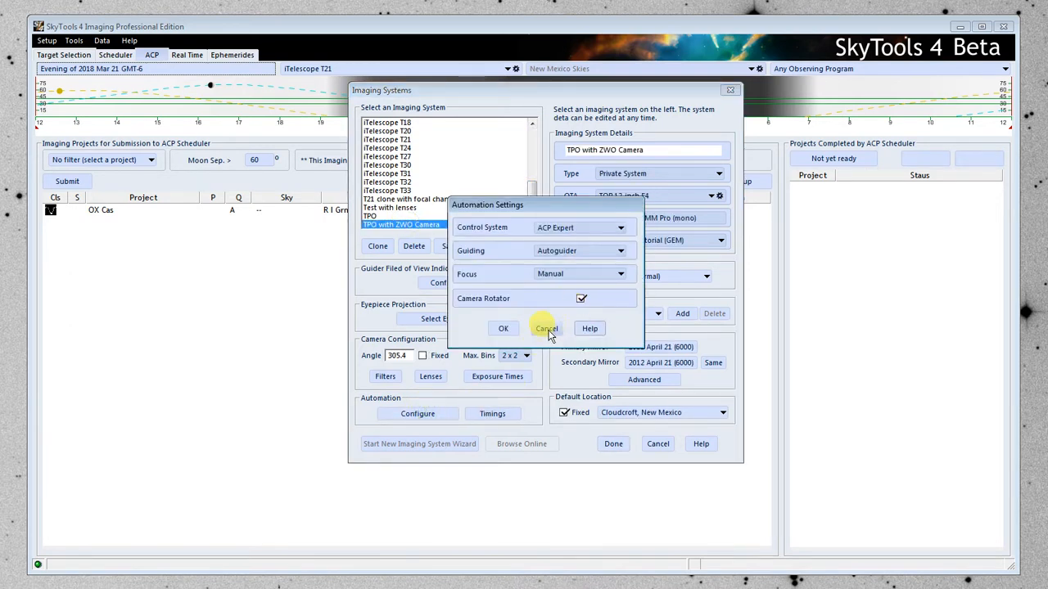
{"action": "left_click", "coordinate": [547, 329]}
{"action": "left_click", "coordinate": [613, 442]}
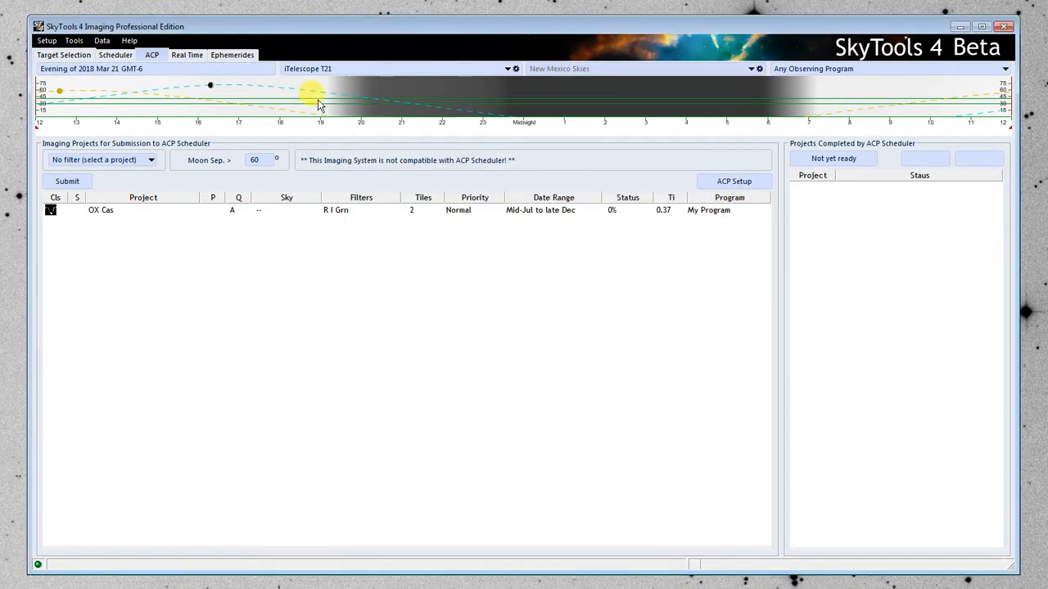
Switch the ACP project list to the TPO with ZWO Camera imaging system and limit it to the Arp Galaxies program.
{"action": "left_click", "coordinate": [317, 69]}
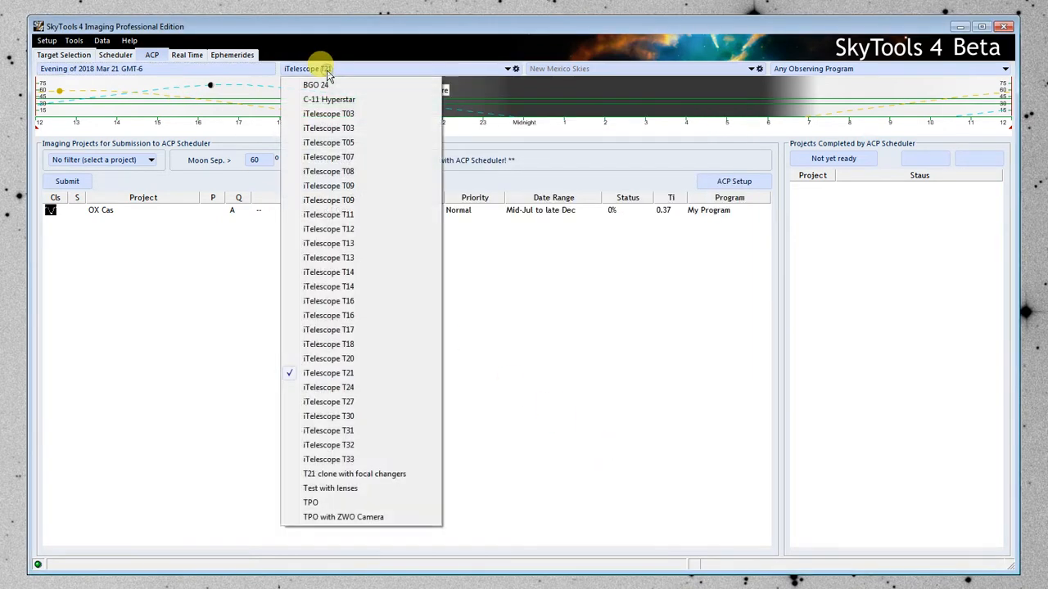
{"action": "left_click", "coordinate": [355, 517]}
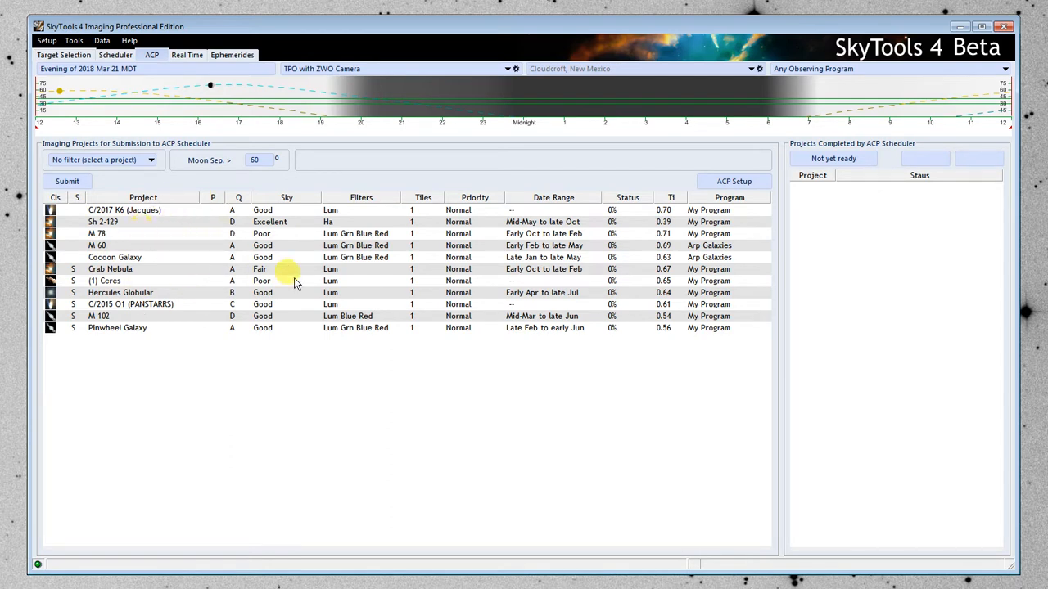
{"action": "left_click", "coordinate": [861, 68]}
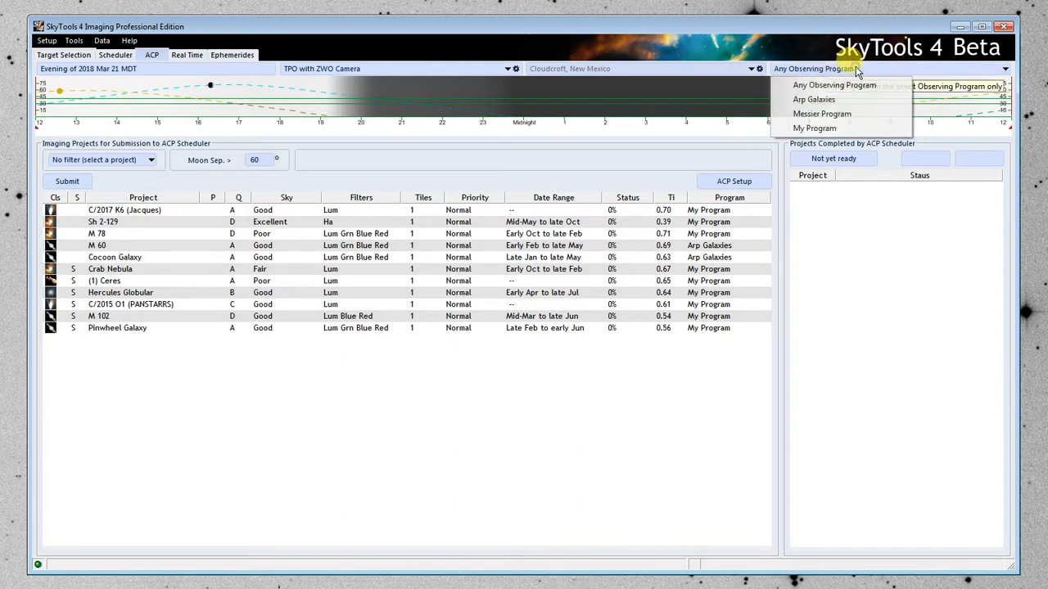
{"action": "left_click", "coordinate": [848, 99]}
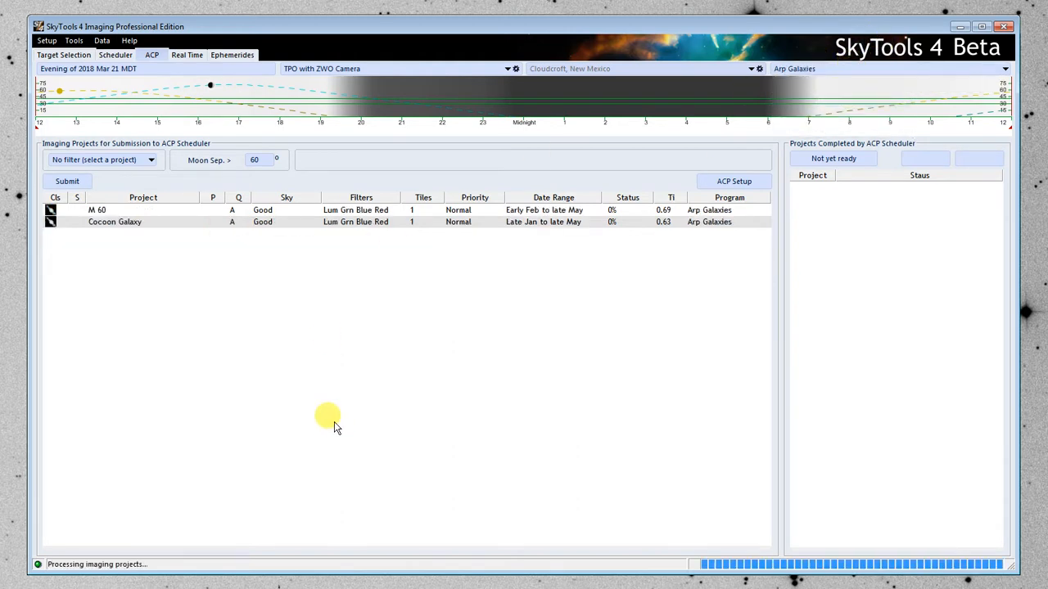
Compare the observing constraints of Cocoon Galaxy and M 60, and set the evening date to 2018 March 24.
{"action": "left_click", "coordinate": [106, 226]}
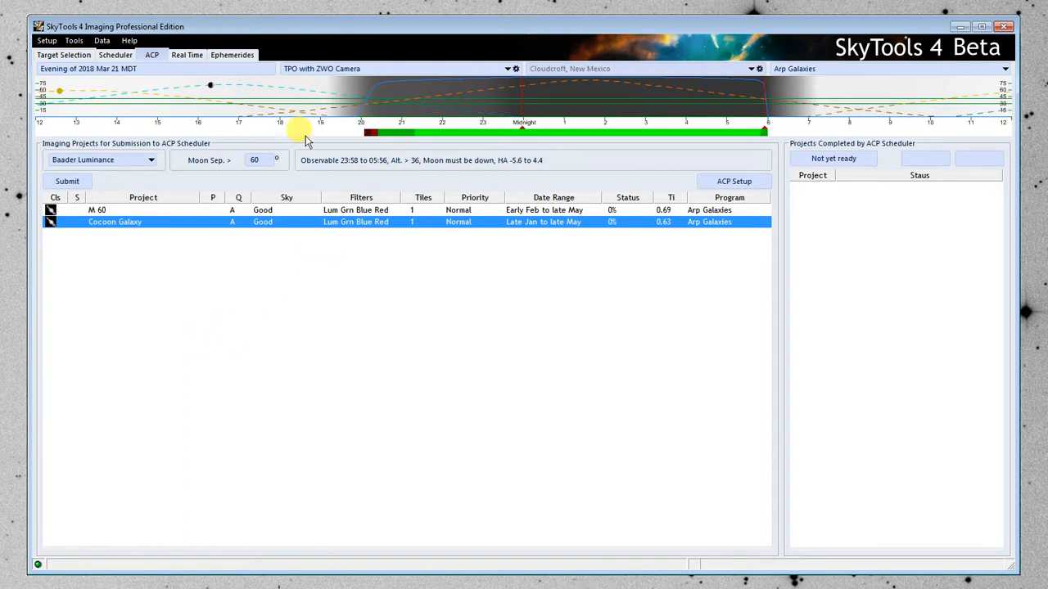
{"action": "left_click", "coordinate": [135, 210]}
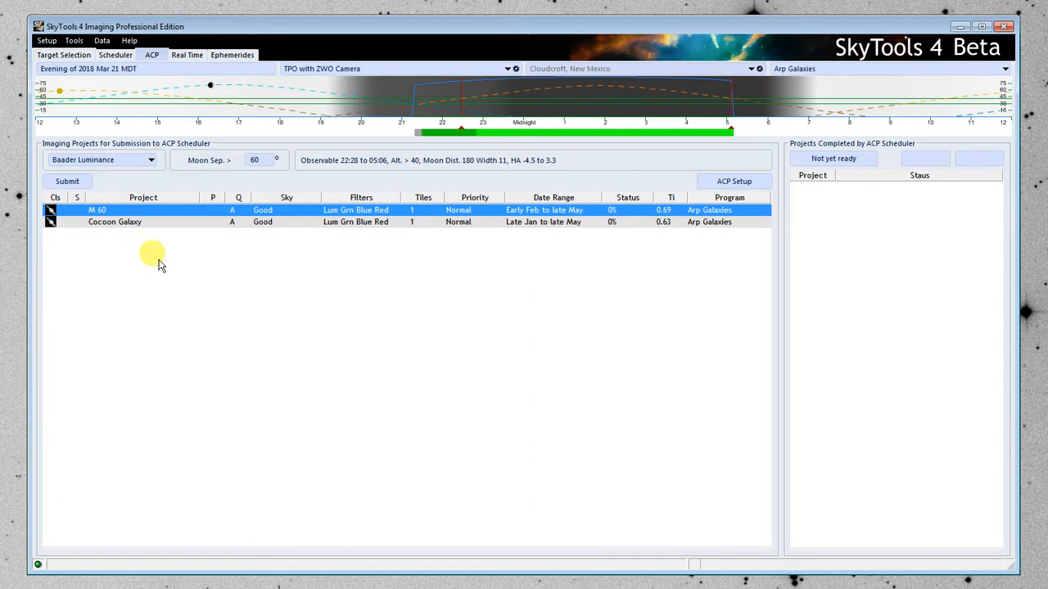
{"action": "left_click", "coordinate": [114, 71]}
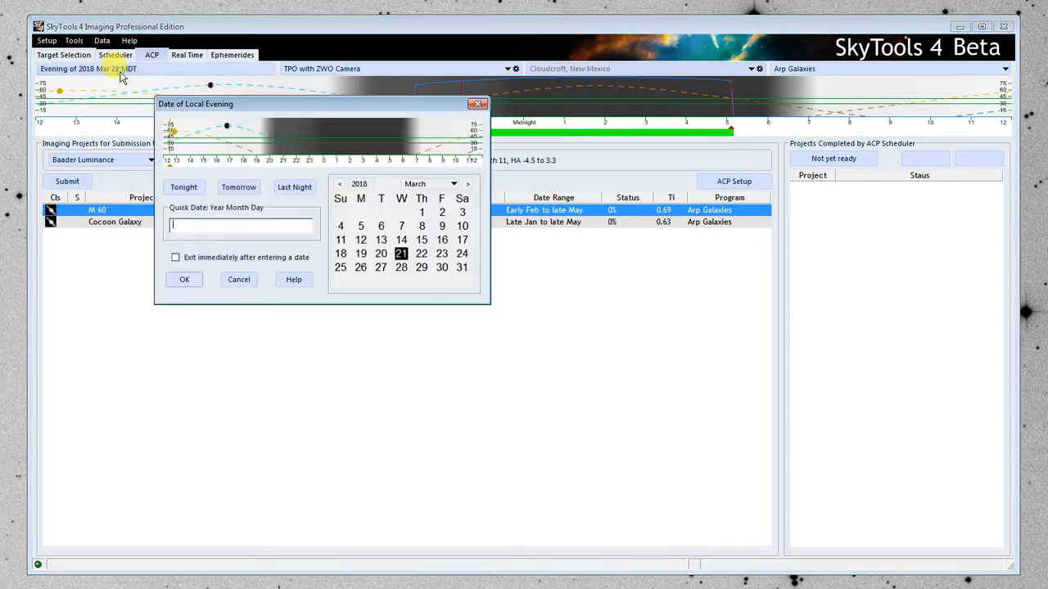
{"action": "left_click", "coordinate": [462, 256]}
{"action": "left_click", "coordinate": [188, 281]}
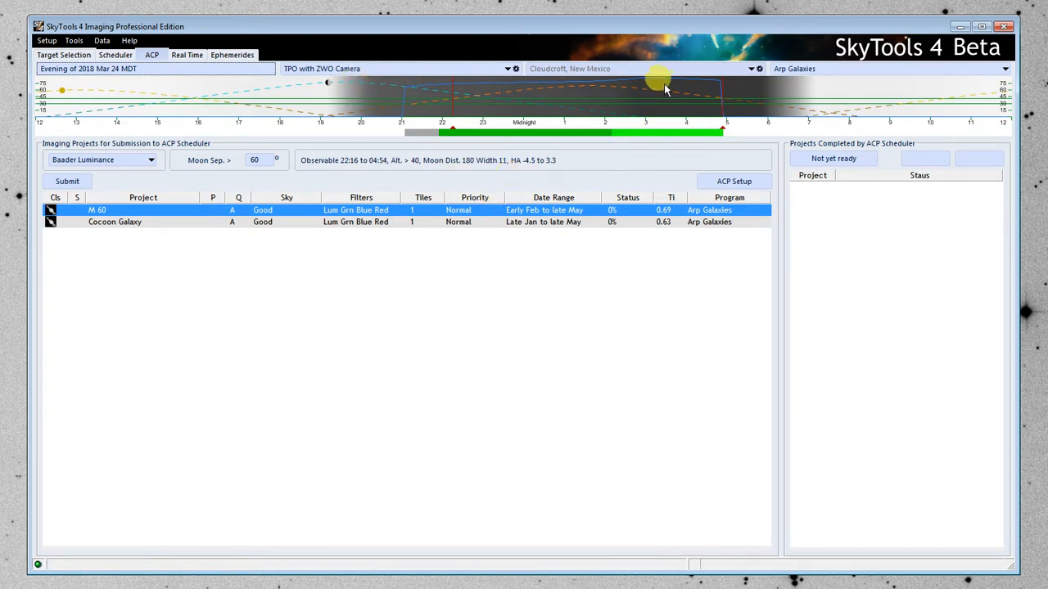
Check the night's moonlight and dark periods for both projects, and set Cocoon Galaxy's quality to B - good.
{"action": "mouse_move", "coordinate": [651, 119]}
{"action": "mouse_move", "coordinate": [722, 98]}
{"action": "left_click", "coordinate": [140, 222]}
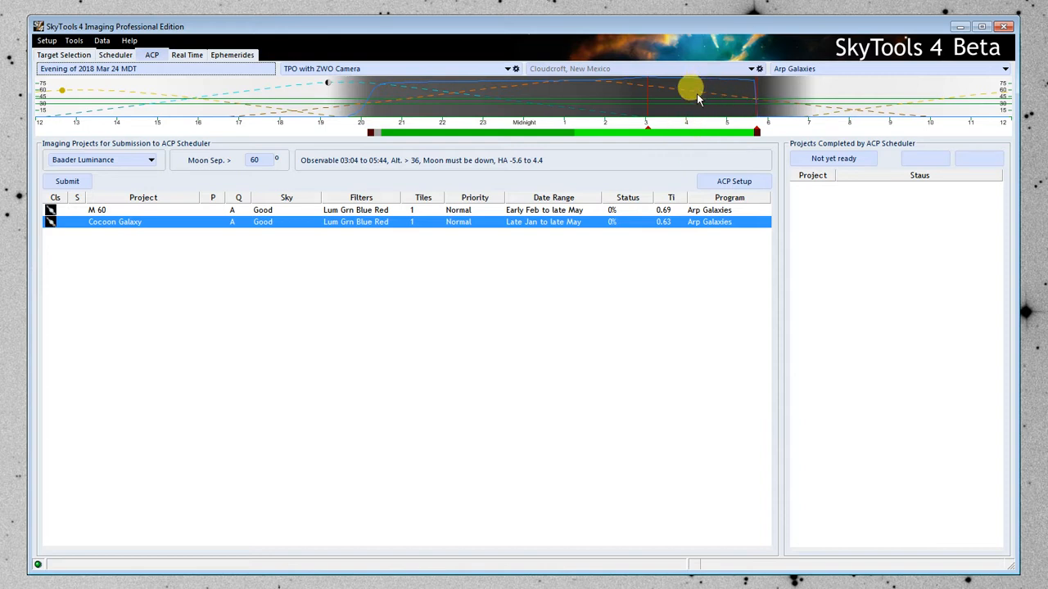
{"action": "mouse_move", "coordinate": [718, 88]}
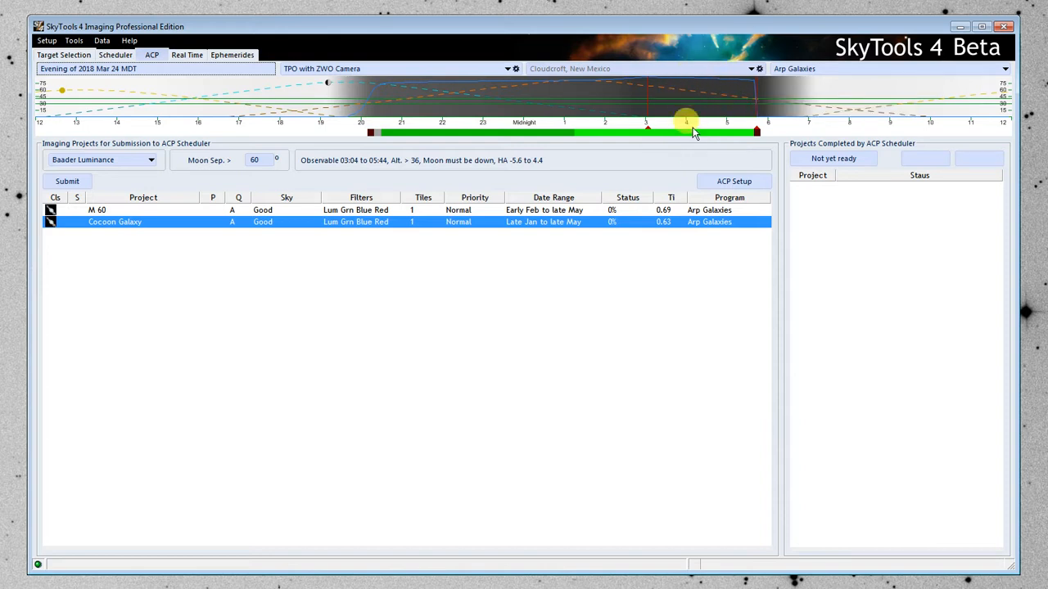
{"action": "mouse_move", "coordinate": [649, 82]}
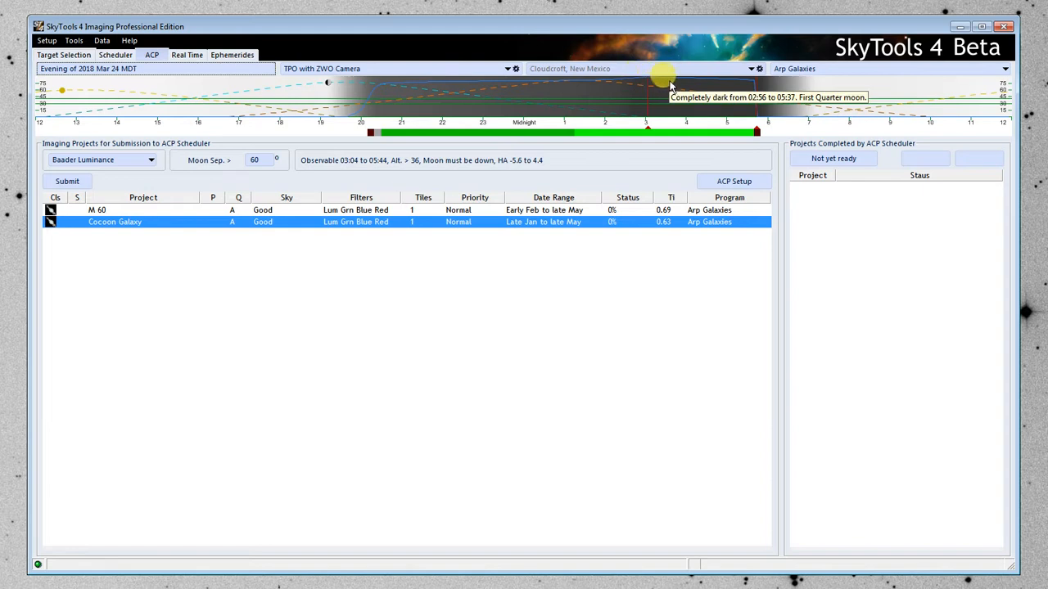
{"action": "left_click", "coordinate": [234, 222]}
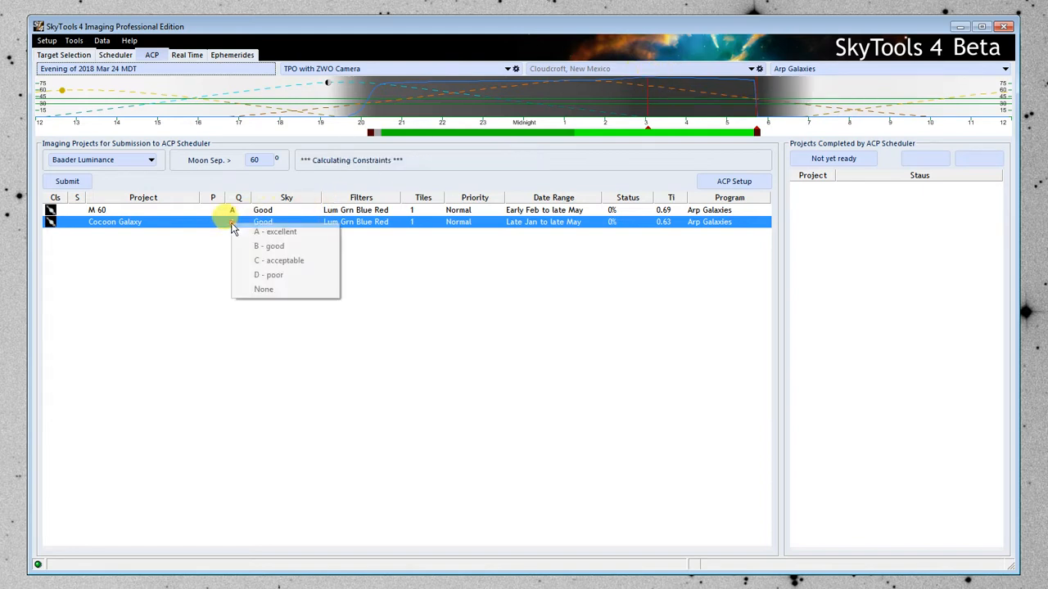
{"action": "left_click", "coordinate": [270, 248]}
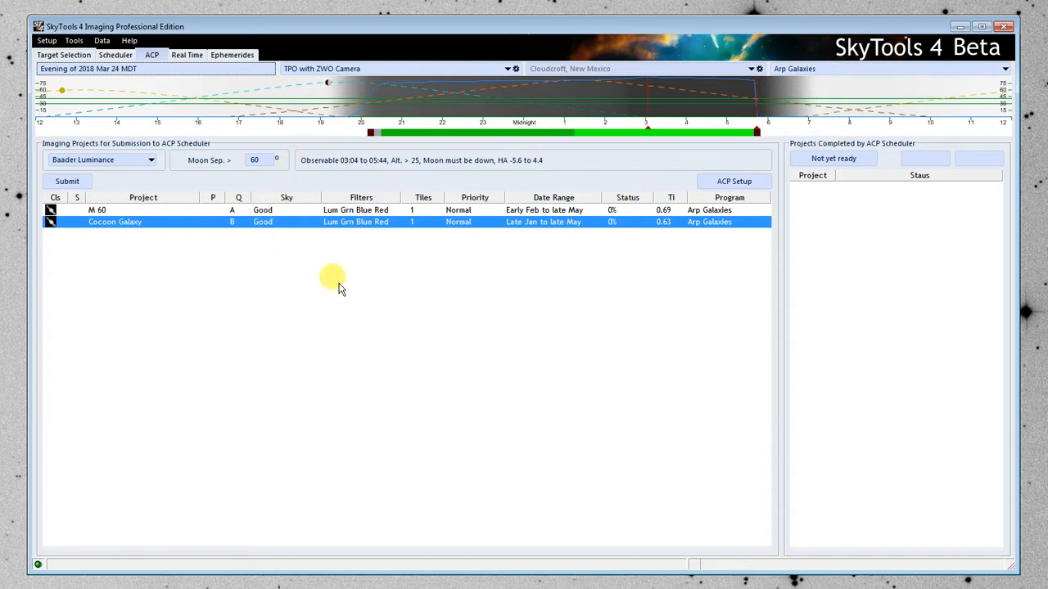
Try C - acceptable as M 60's quality, and restore it to A - excellent.
{"action": "left_click", "coordinate": [234, 209]}
{"action": "left_click", "coordinate": [234, 210]}
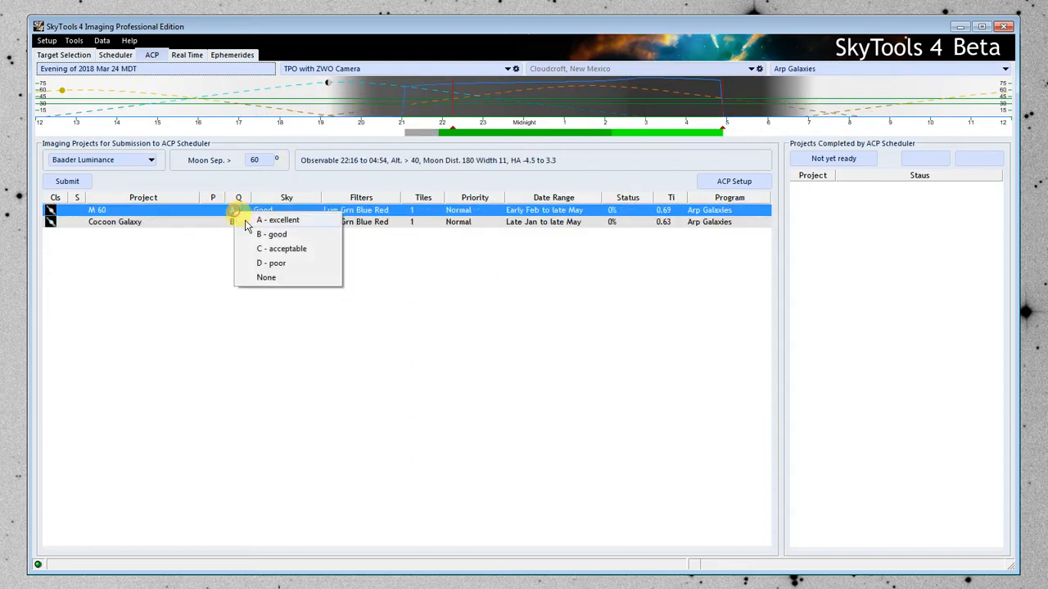
{"action": "left_click", "coordinate": [276, 250]}
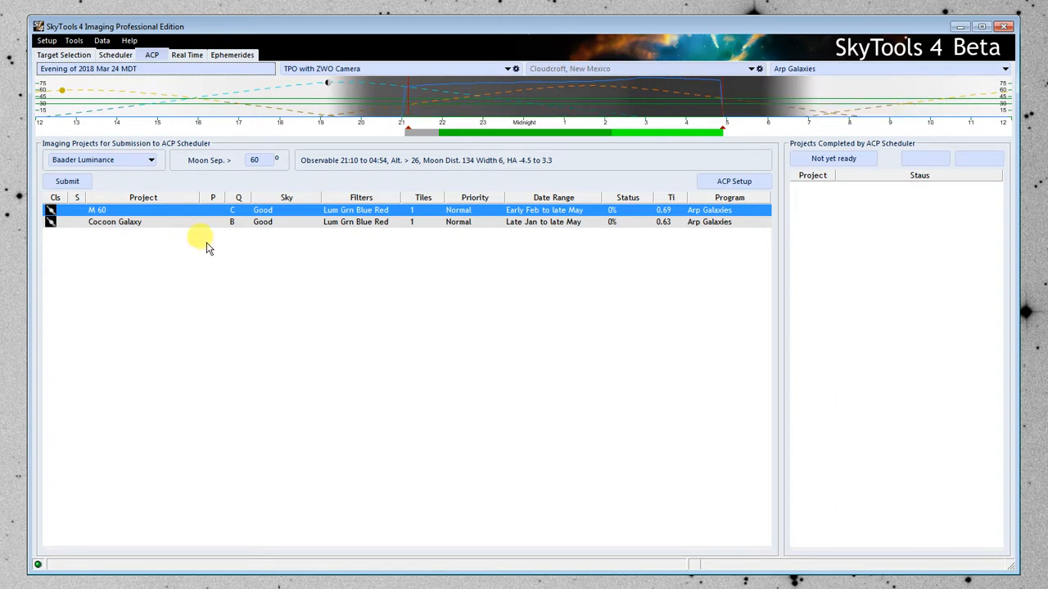
{"action": "left_click", "coordinate": [233, 211]}
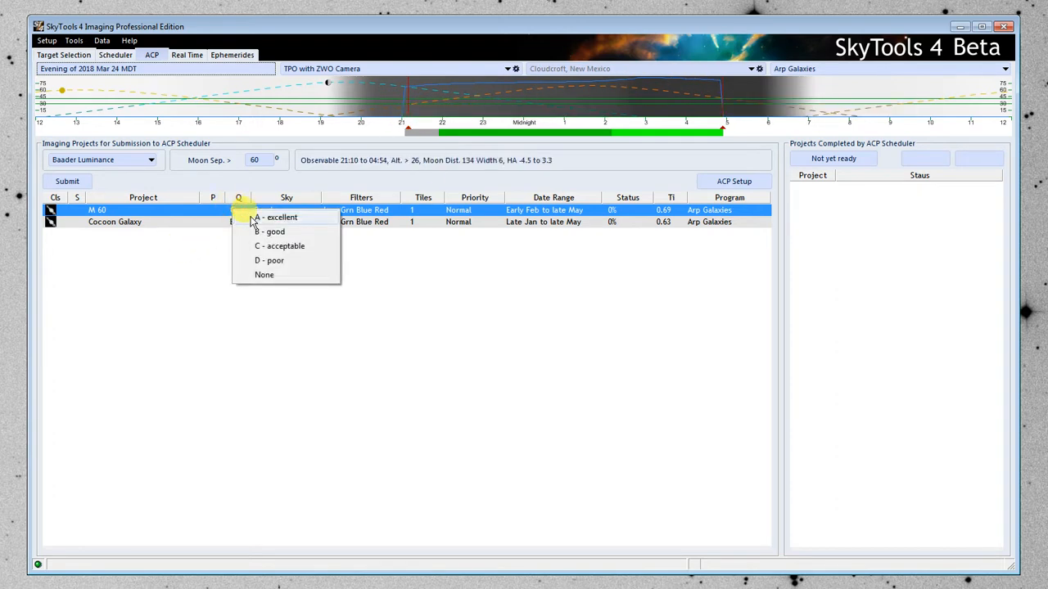
{"action": "left_click", "coordinate": [270, 218]}
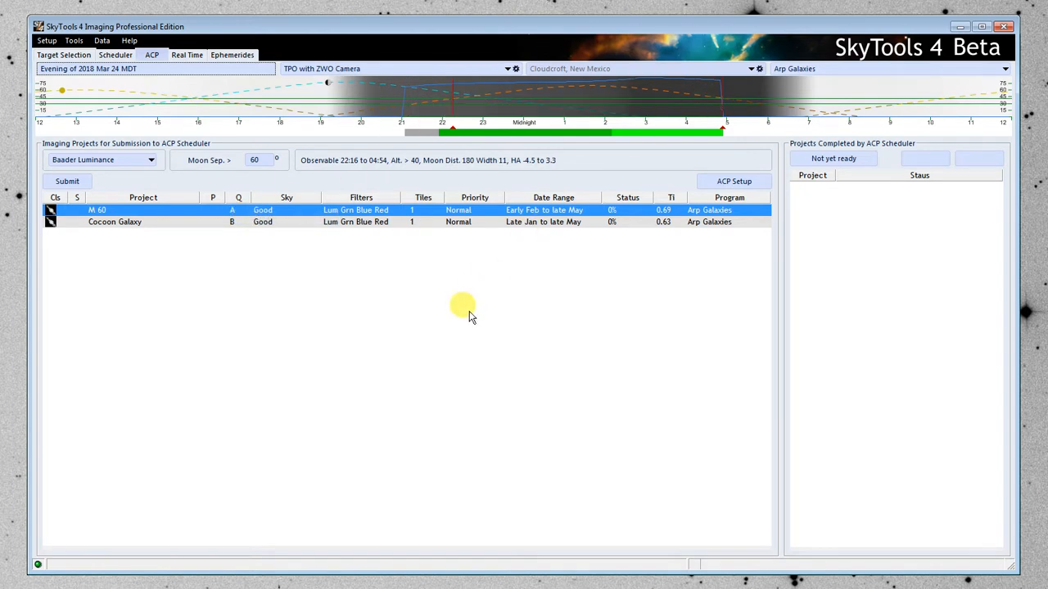
Set M 60's sky condition to Fair and its priority to High.
{"action": "left_click", "coordinate": [286, 212]}
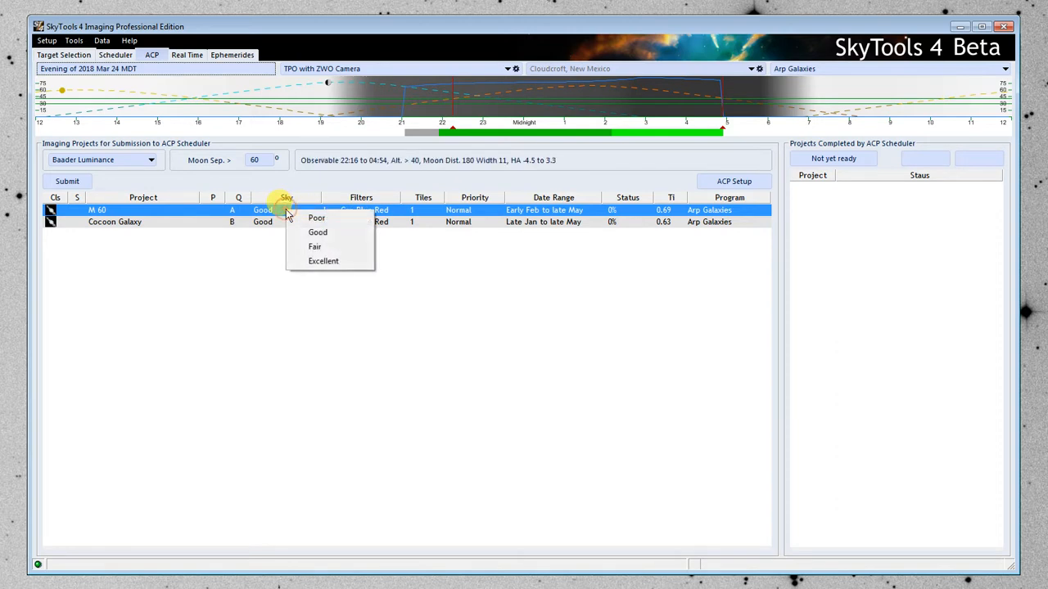
{"action": "left_click", "coordinate": [316, 248]}
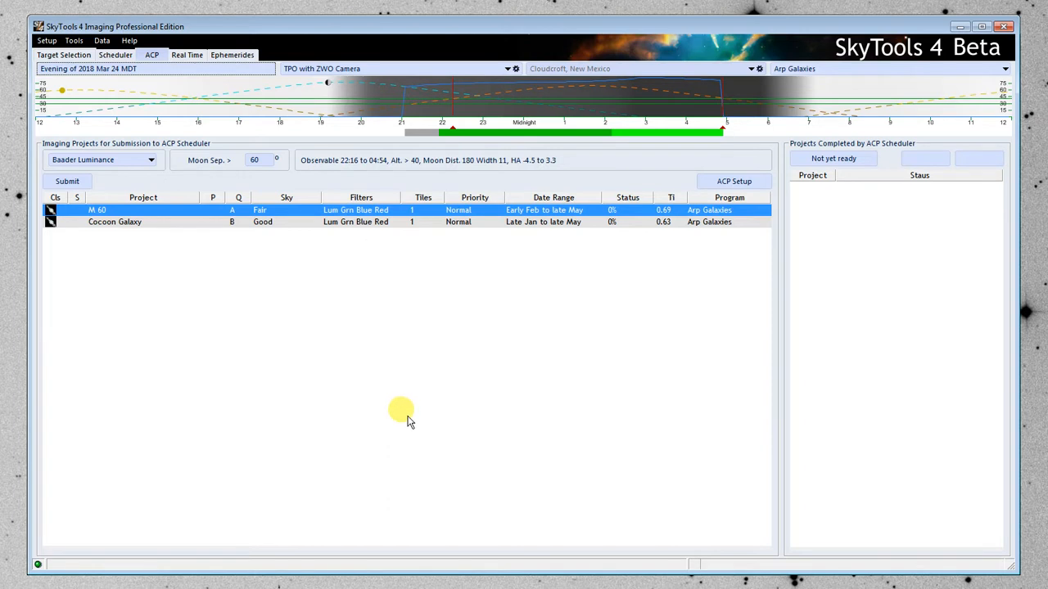
{"action": "left_click", "coordinate": [458, 210]}
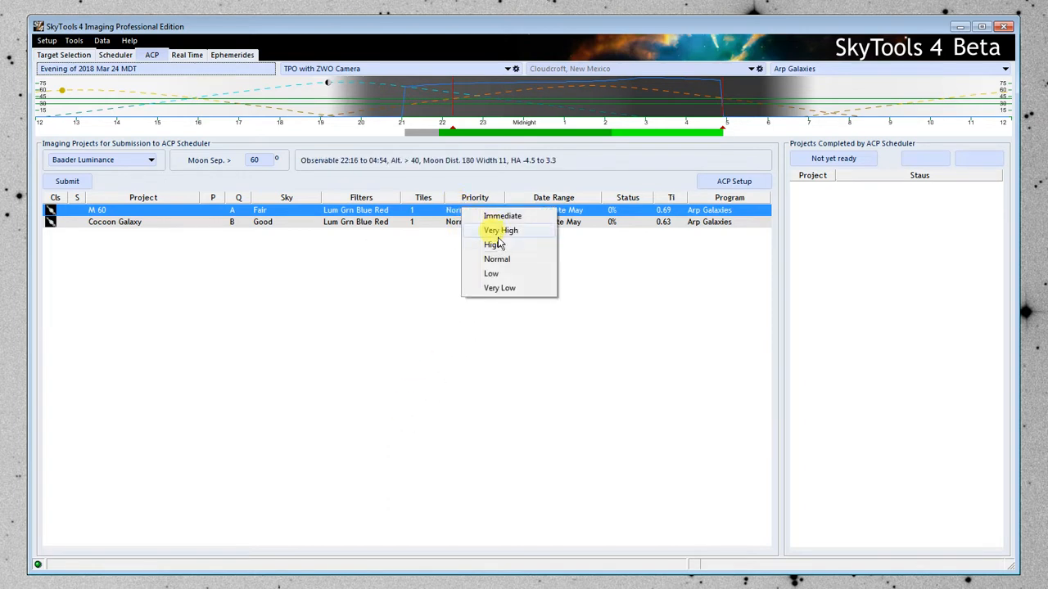
{"action": "left_click", "coordinate": [495, 245]}
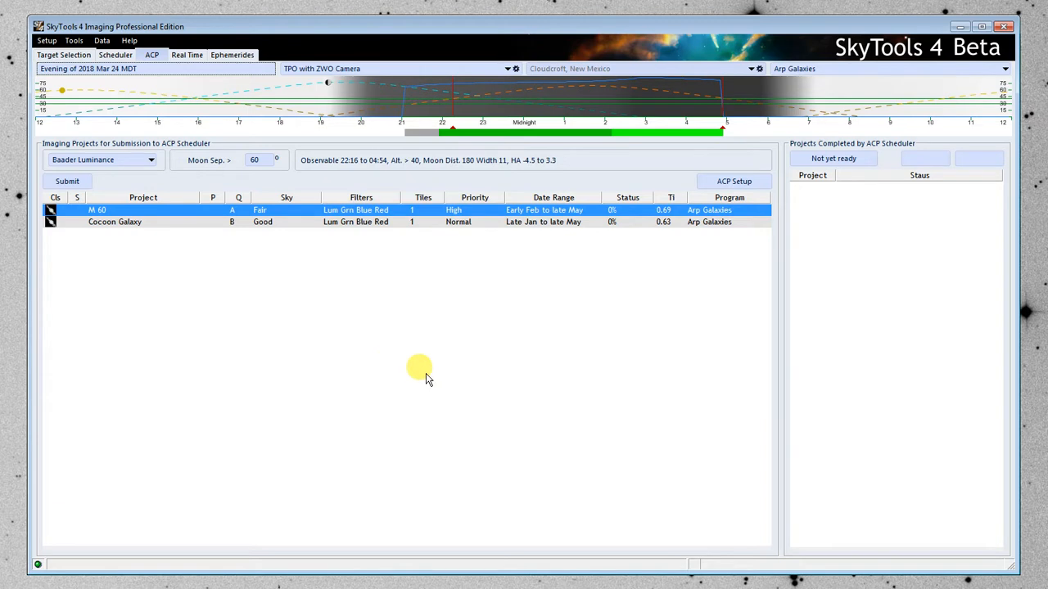
Review the ACP Scheduler's telescope login and contact information, and accept the existing configuration.
{"action": "left_click", "coordinate": [730, 184]}
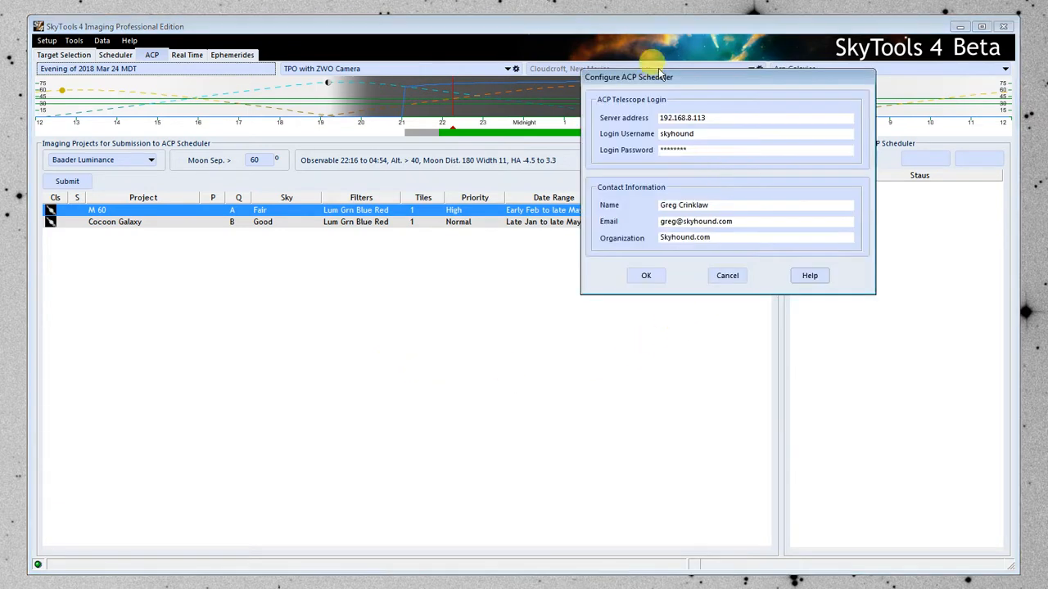
{"action": "left_click_drag", "start_coordinate": [663, 79], "coordinate": [501, 79]}
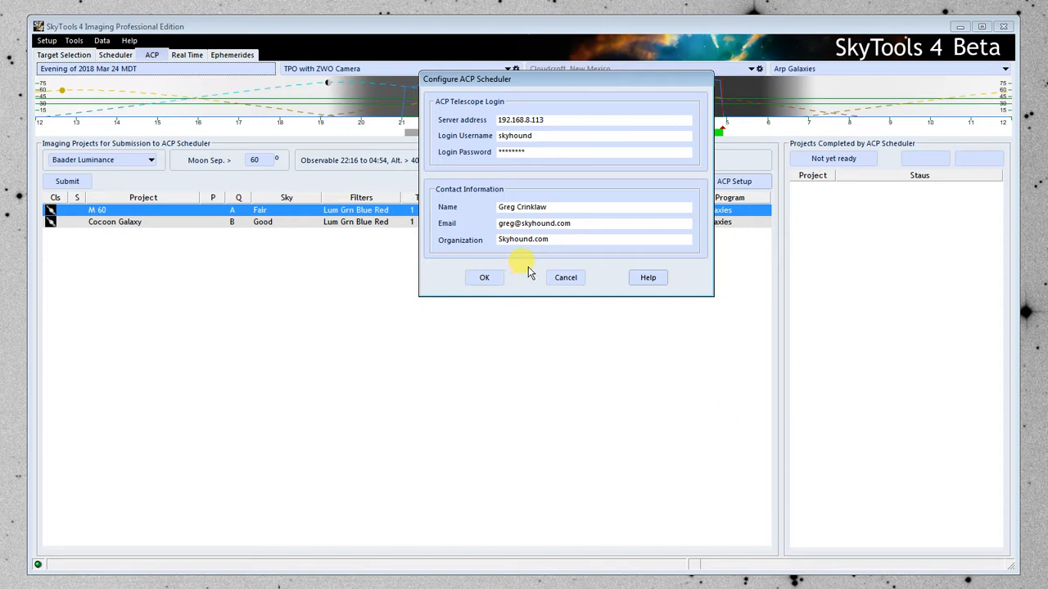
{"action": "left_click", "coordinate": [487, 278]}
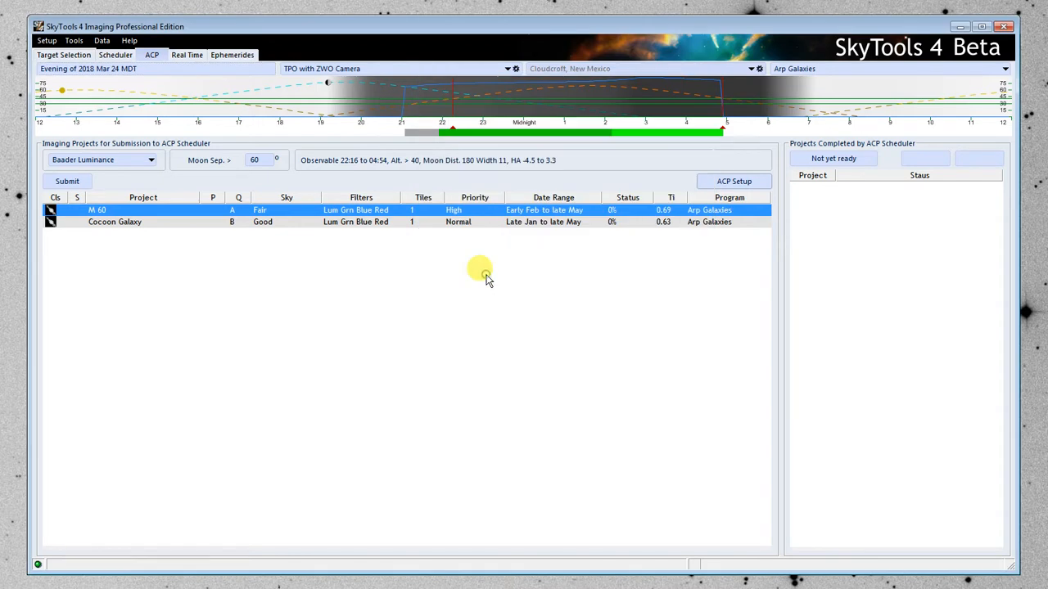
Recheck the ACP Scheduler setup and accept it, and submit the M 60 and Cocoon Galaxy projects to ACP Scheduler.
{"action": "left_click", "coordinate": [708, 187]}
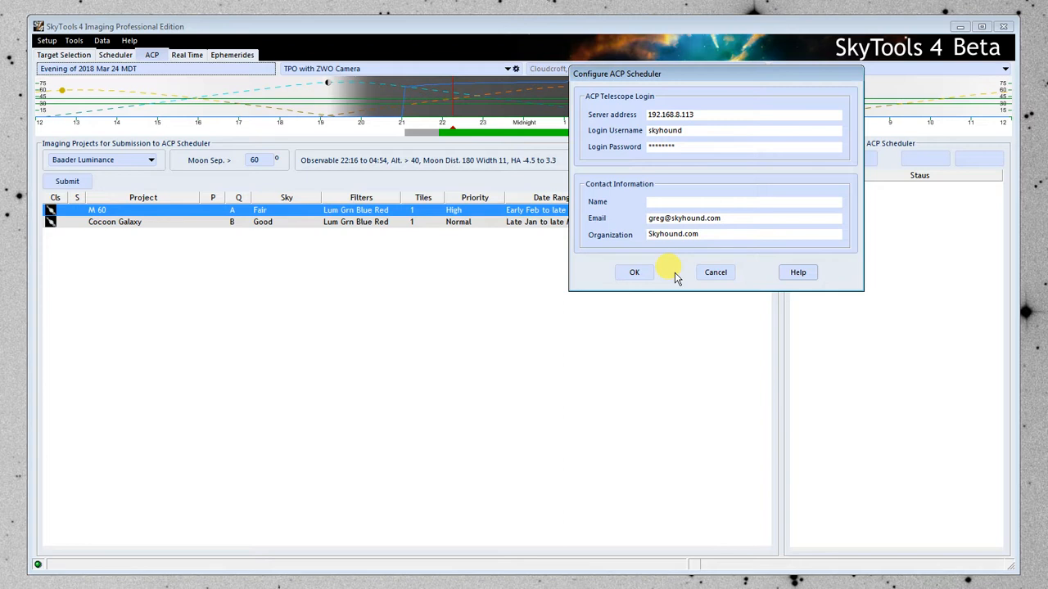
{"action": "left_click", "coordinate": [632, 272]}
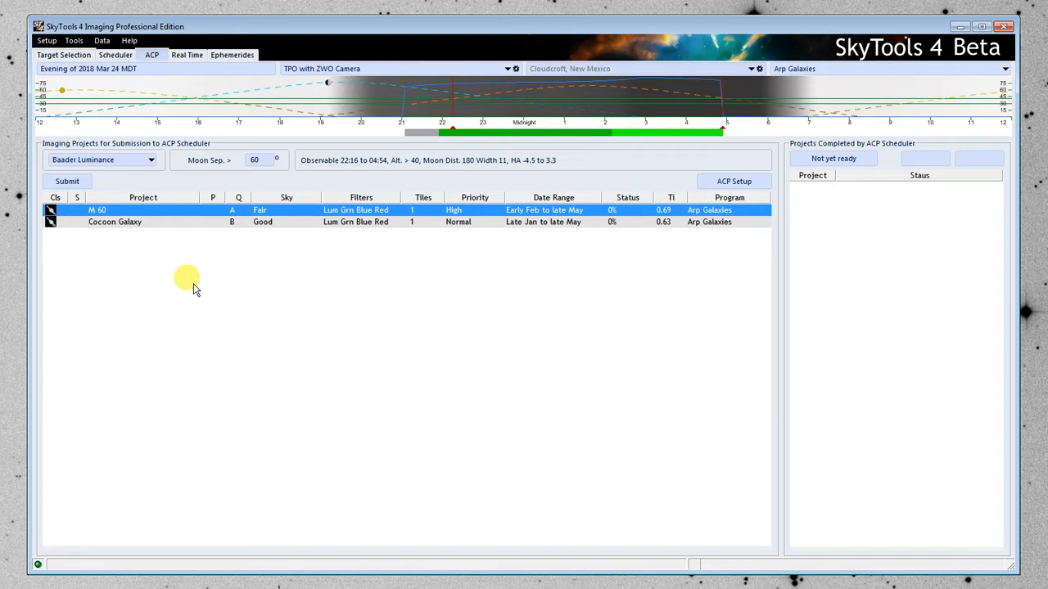
{"action": "left_click", "coordinate": [70, 182]}
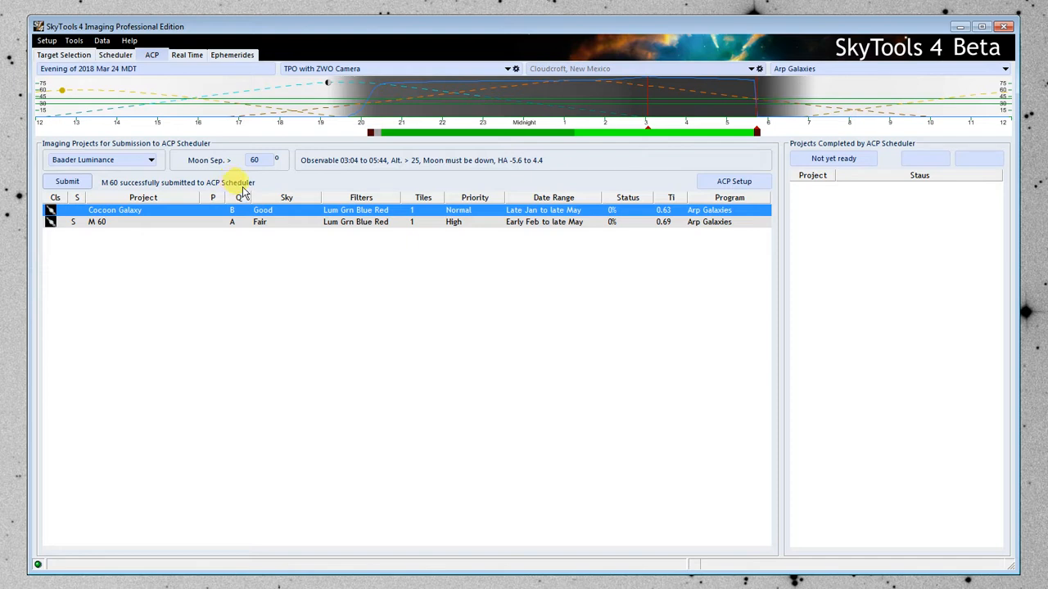
{"action": "left_click", "coordinate": [110, 223]}
{"action": "left_click", "coordinate": [70, 183]}
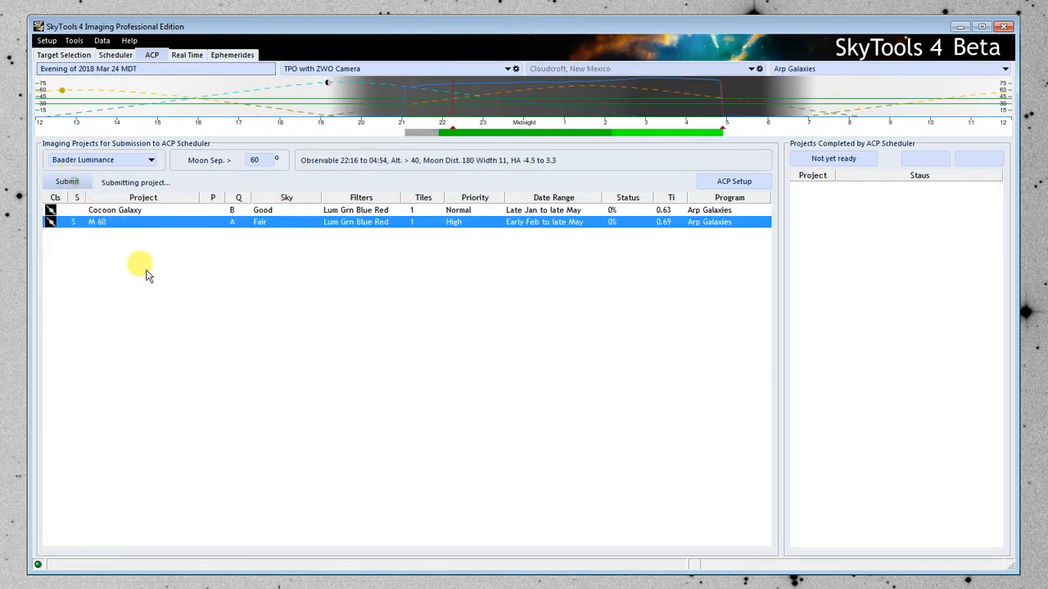
{"action": "left_click", "coordinate": [135, 211]}
{"action": "left_click", "coordinate": [69, 184]}
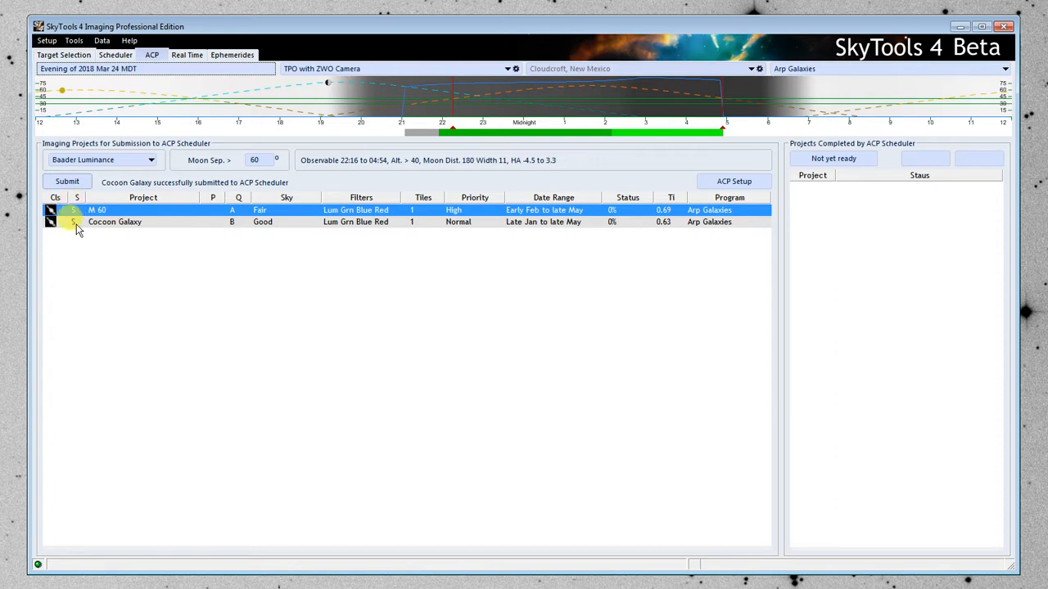
Try to launch the ACP Expert Scheduler program from Windows.
{"action": "key", "text": "super"}
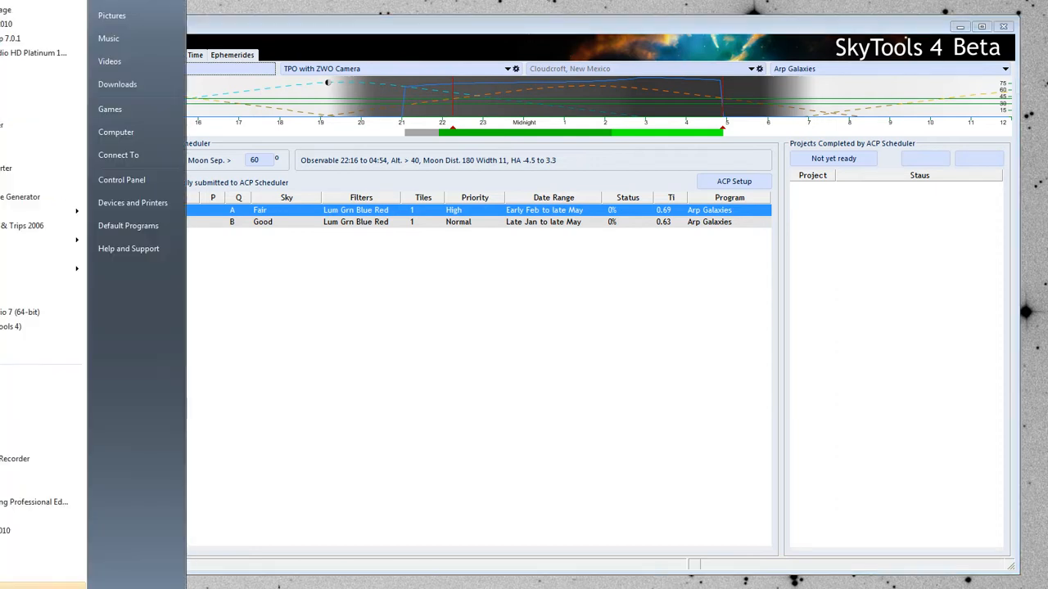
{"action": "key", "text": "Up"}
{"action": "key", "text": "Up"}
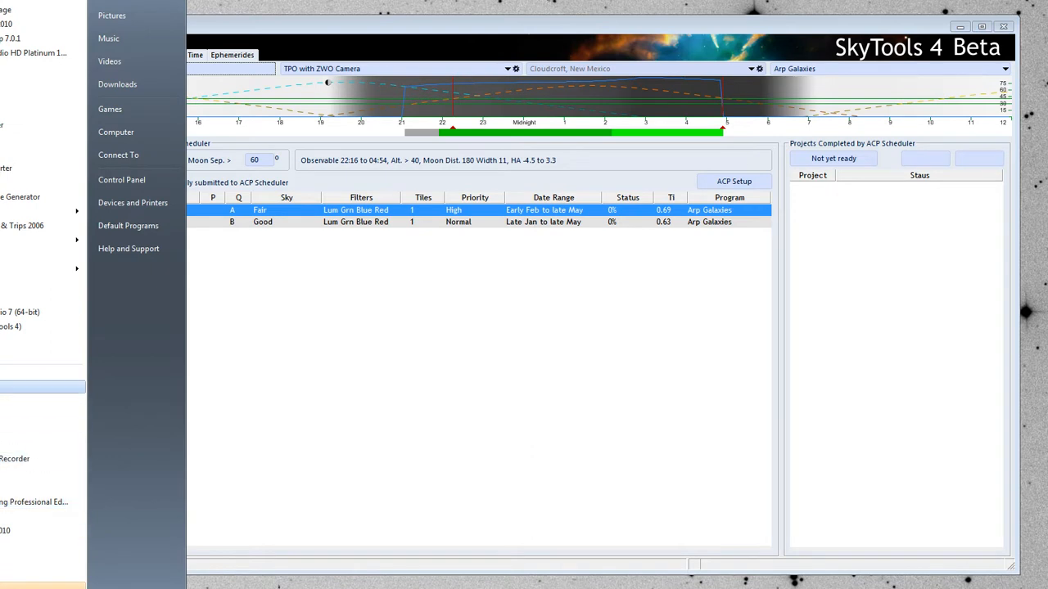
{"action": "key", "text": "Return"}
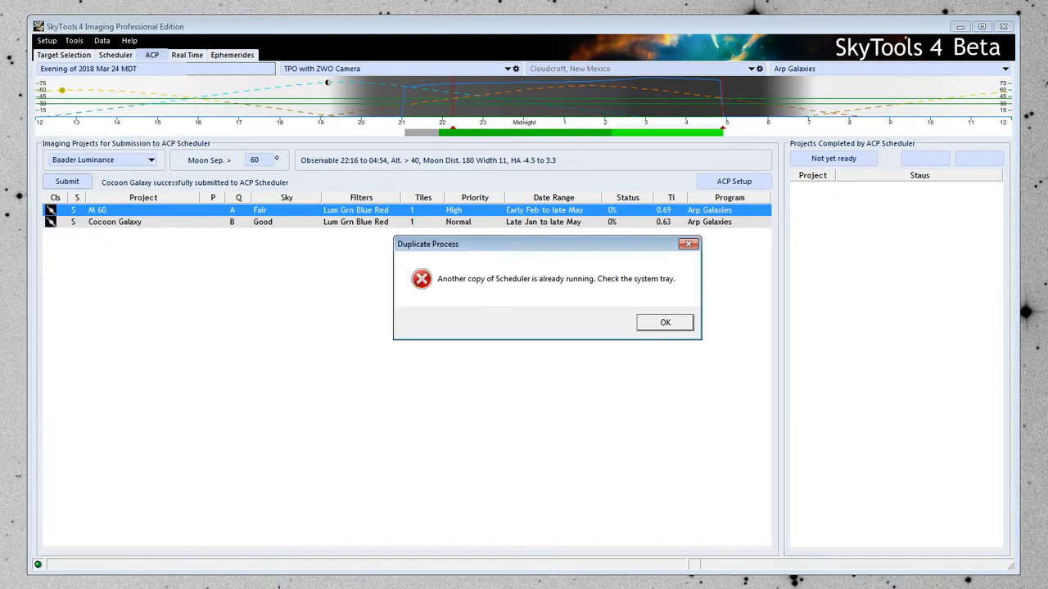
{"action": "left_click", "coordinate": [663, 322]}
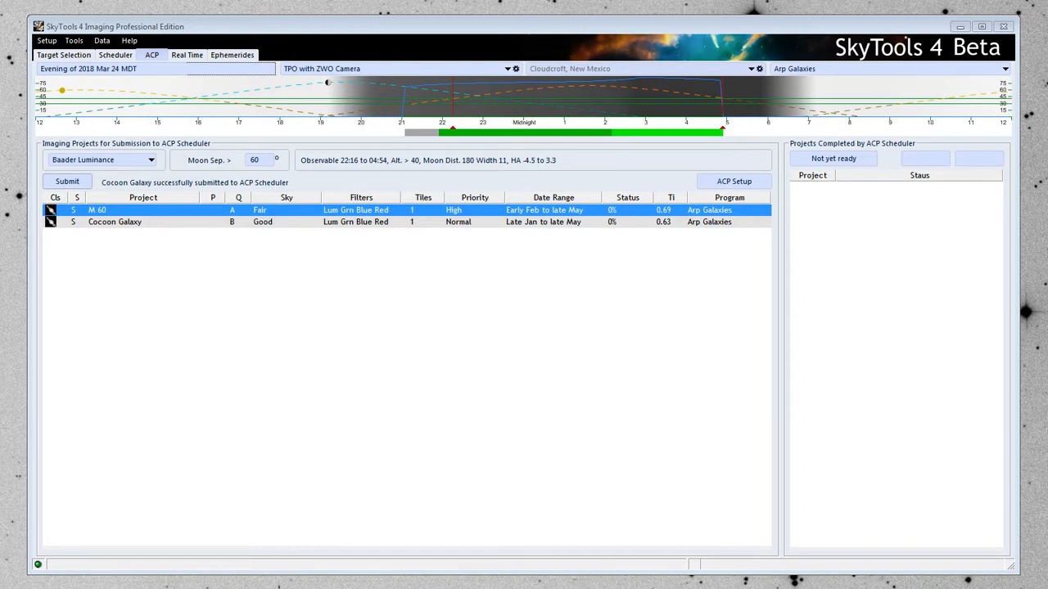
Switch to the ACP Expert Scheduler instance already running in the background, and display its Schedule Browser.
{"action": "left_click", "coordinate": [981, 588]}
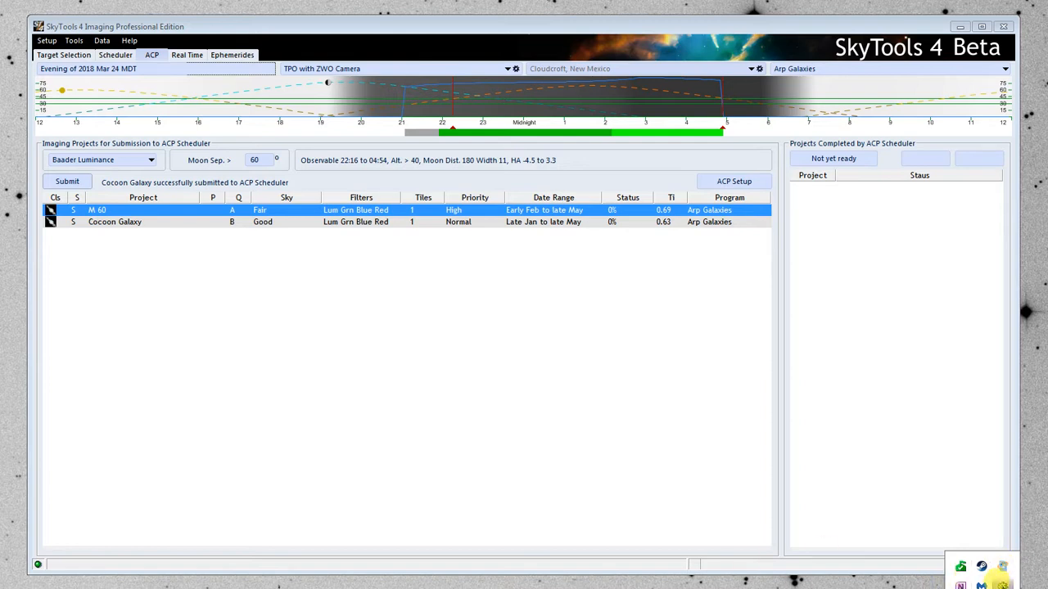
{"action": "left_click", "coordinate": [1002, 583]}
{"action": "left_click", "coordinate": [439, 165]}
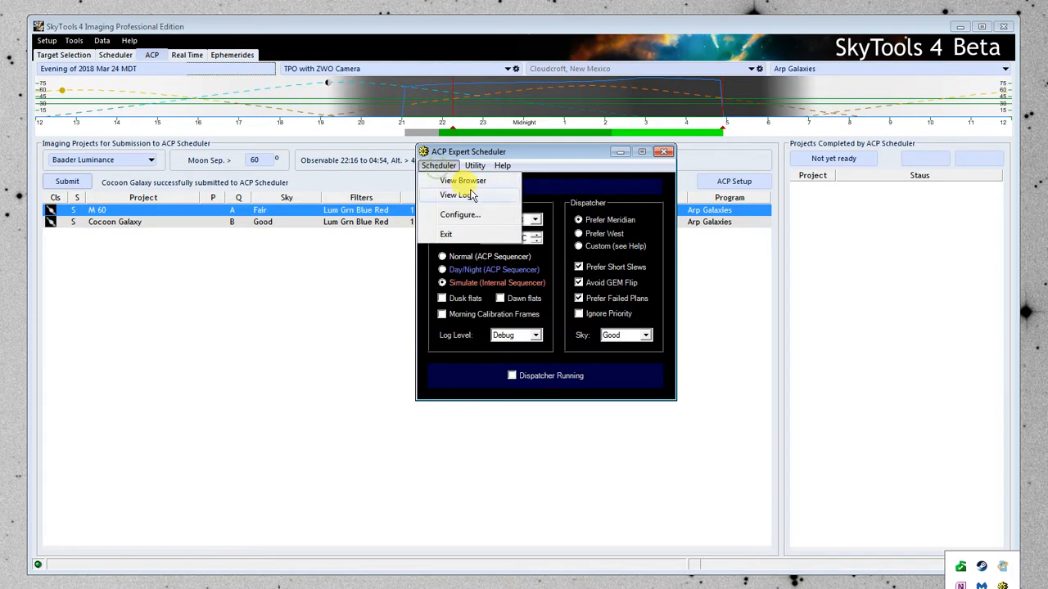
{"action": "left_click", "coordinate": [464, 181]}
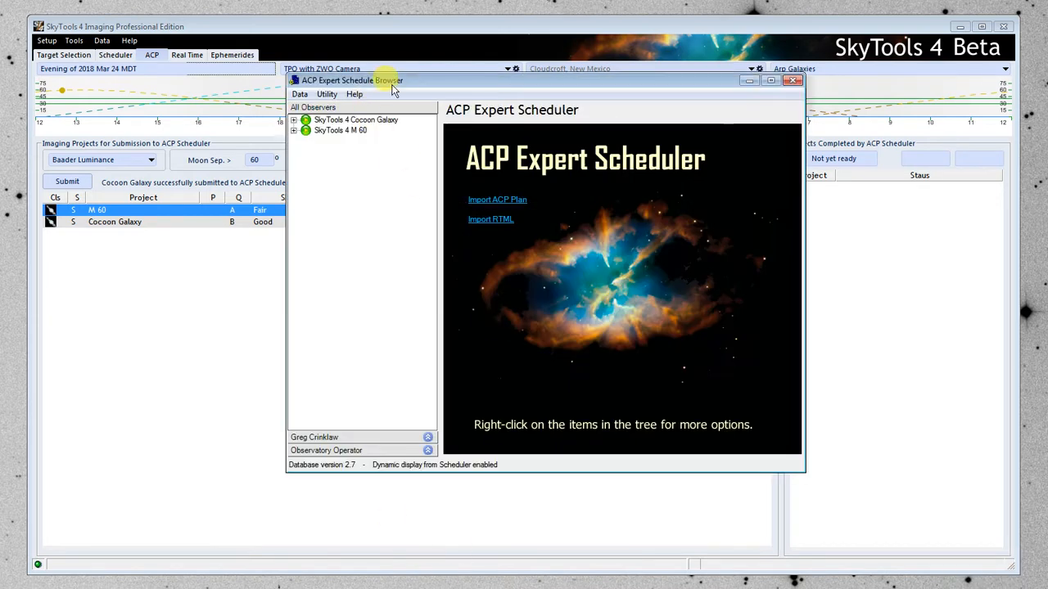
{"action": "left_click_drag", "start_coordinate": [396, 80], "coordinate": [388, 100]}
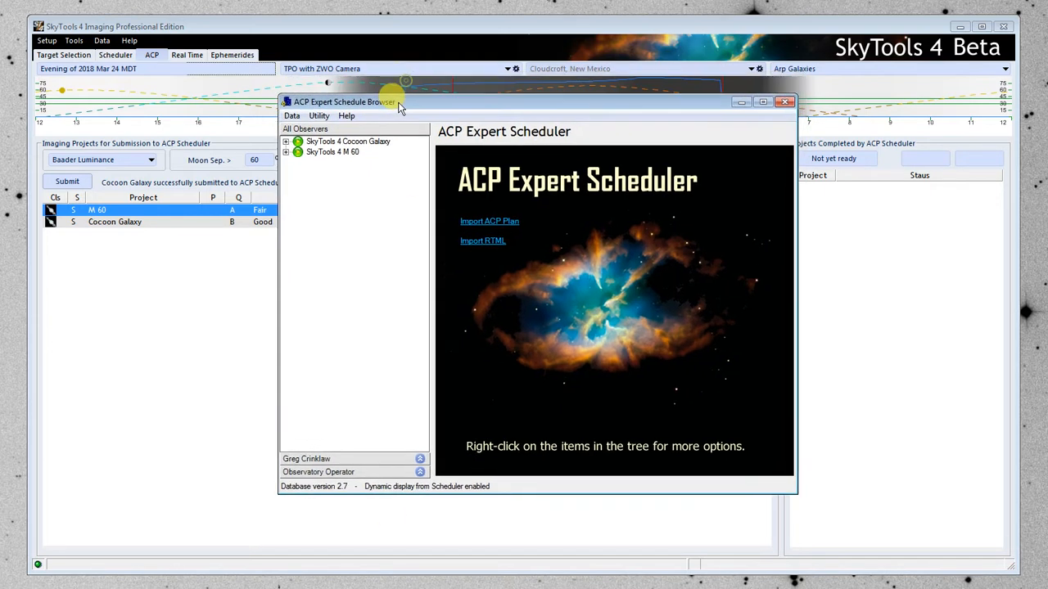
Examine the filter plans under the Cocoon Galaxy and M 60 projects, and expand each Cocoon Galaxy plan to its observation.
{"action": "left_click", "coordinate": [289, 144]}
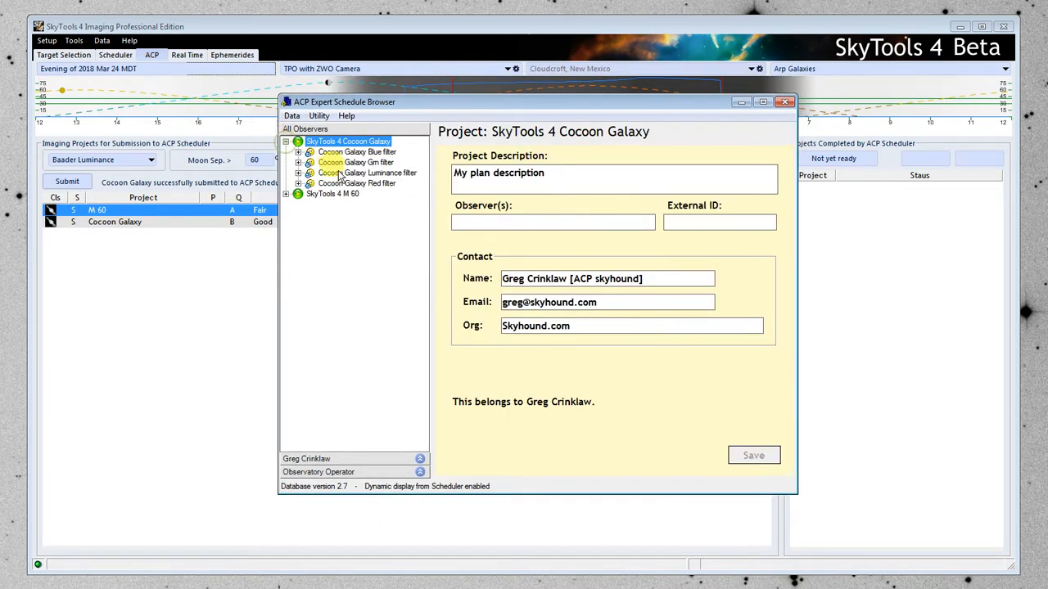
{"action": "left_click", "coordinate": [287, 194]}
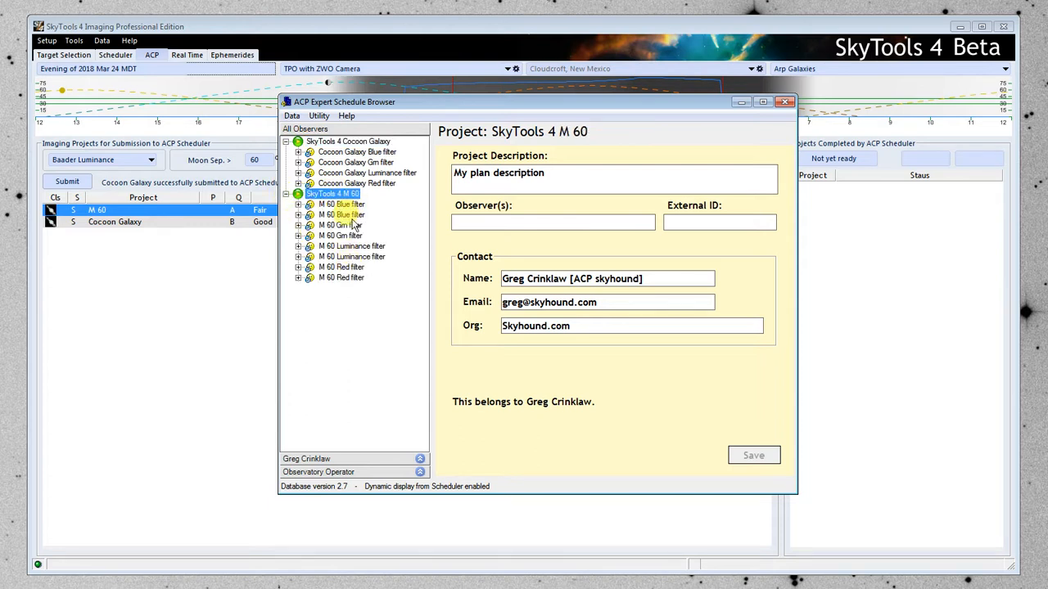
{"action": "left_click", "coordinate": [285, 194]}
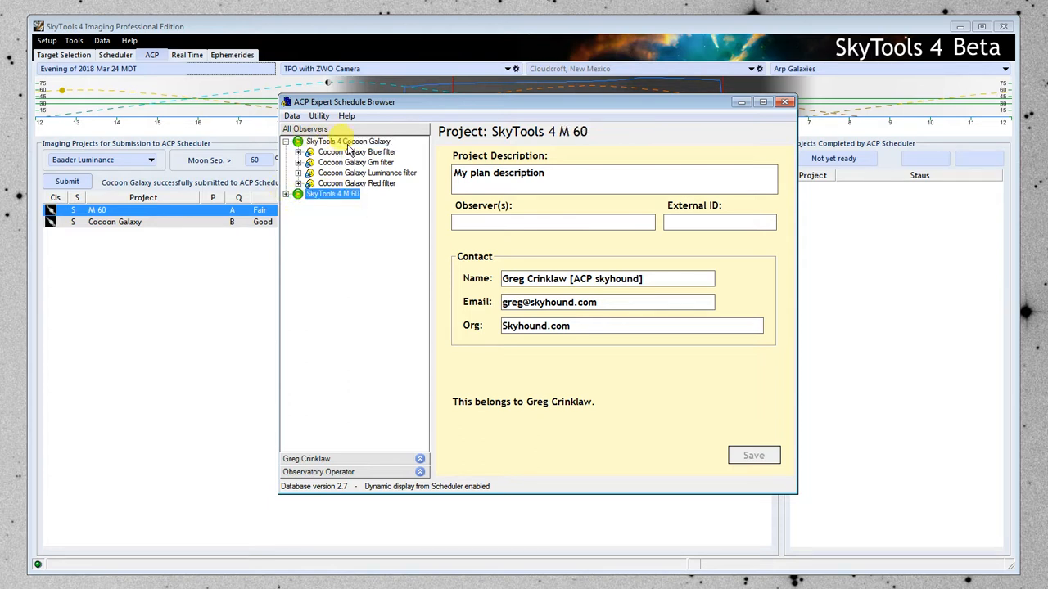
{"action": "left_click", "coordinate": [298, 152]}
{"action": "left_click", "coordinate": [298, 172]}
{"action": "left_click", "coordinate": [298, 194]}
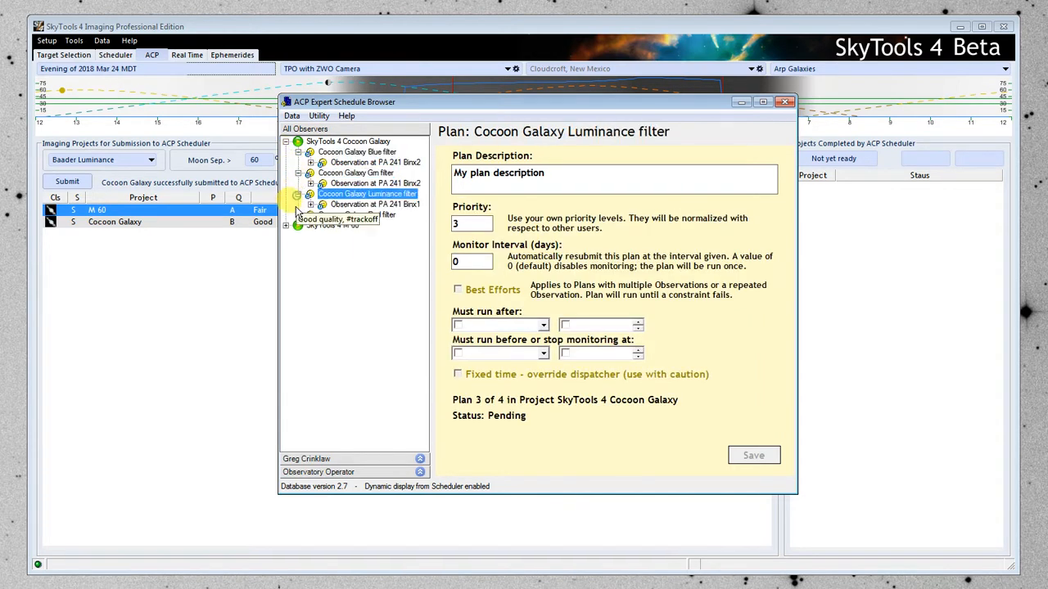
{"action": "left_click", "coordinate": [298, 214]}
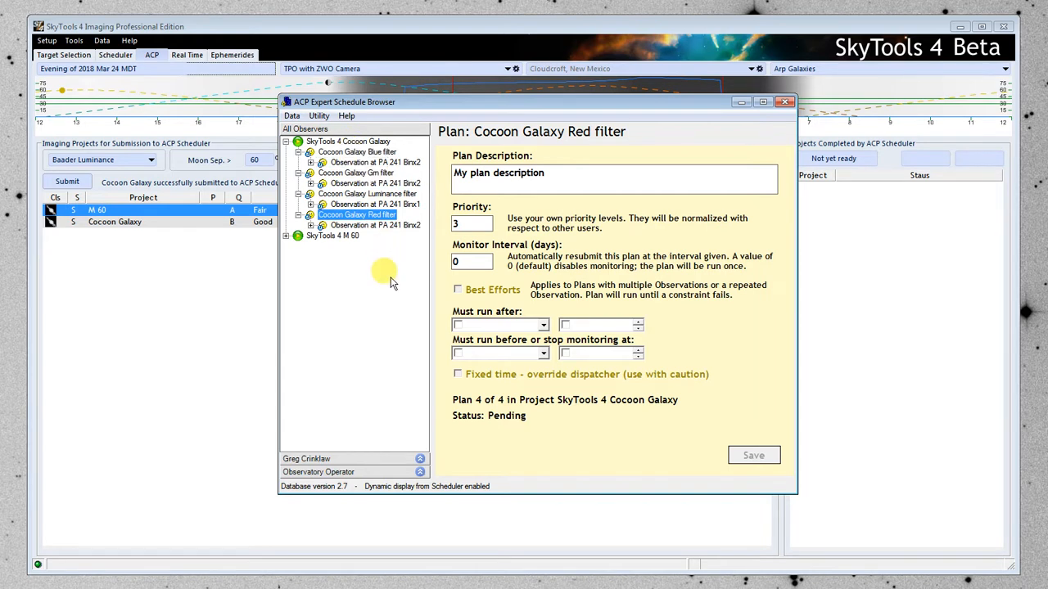
Review the plan, observation and image set settings for Cocoon Galaxy's Blue filter, and the observation and image set for its Grn filter.
{"action": "left_click", "coordinate": [360, 152]}
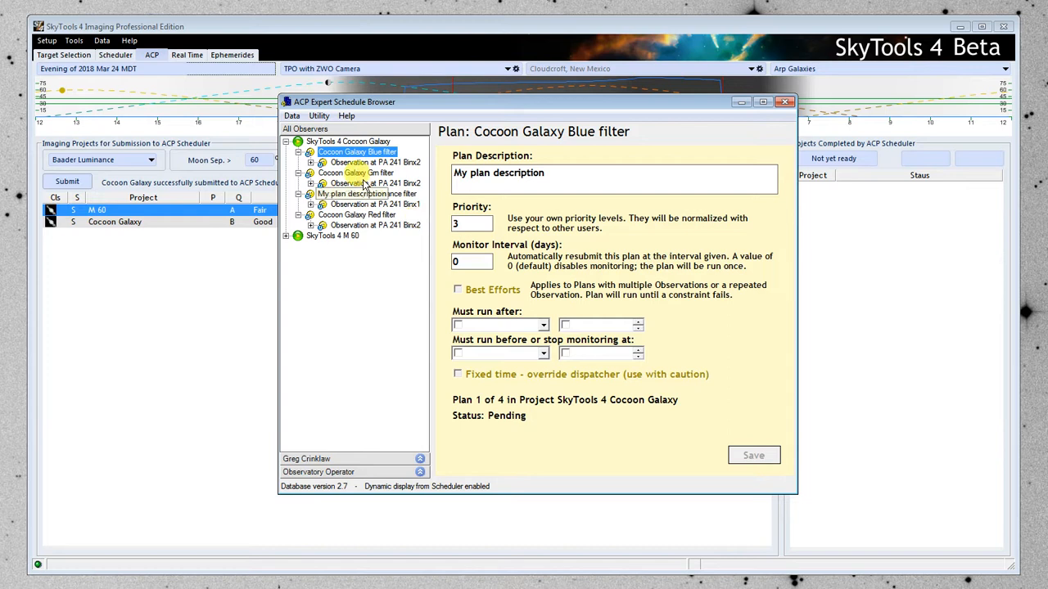
{"action": "left_click", "coordinate": [311, 163]}
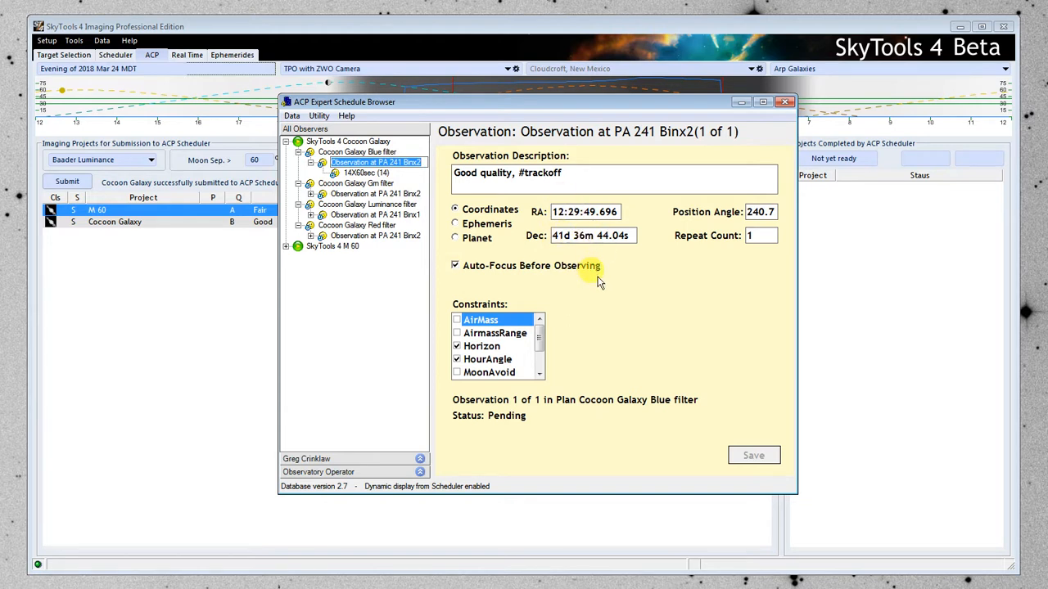
{"action": "left_click", "coordinate": [362, 173]}
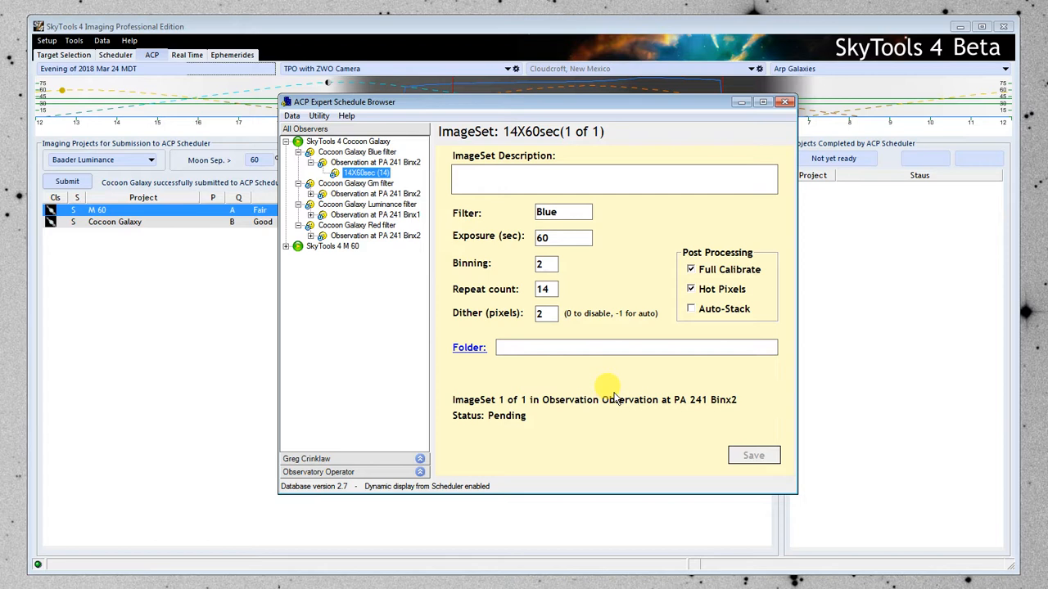
{"action": "left_click", "coordinate": [310, 194]}
{"action": "left_click", "coordinate": [321, 195]}
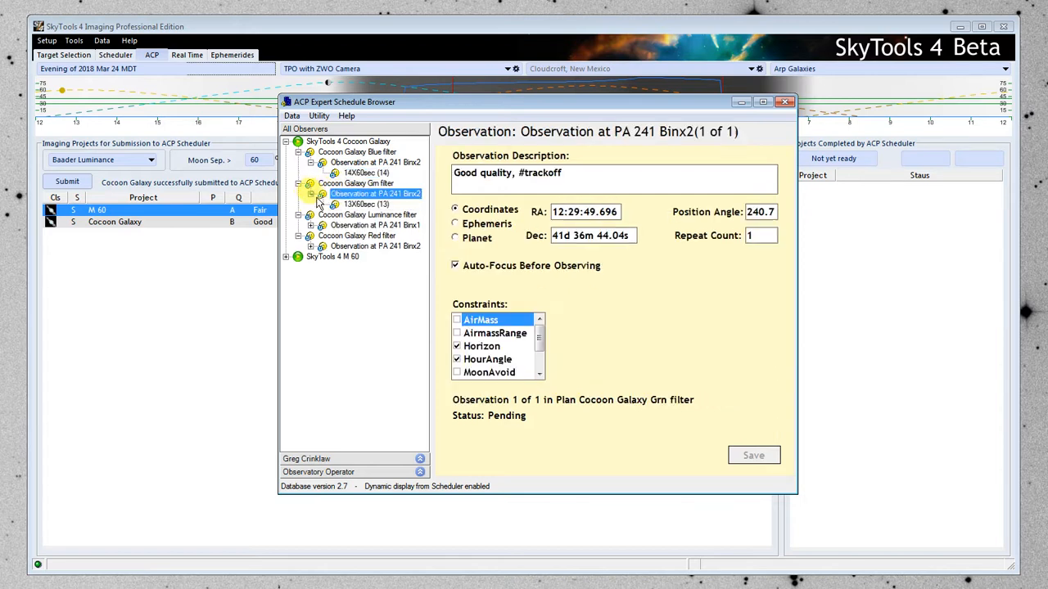
{"action": "left_click", "coordinate": [366, 205]}
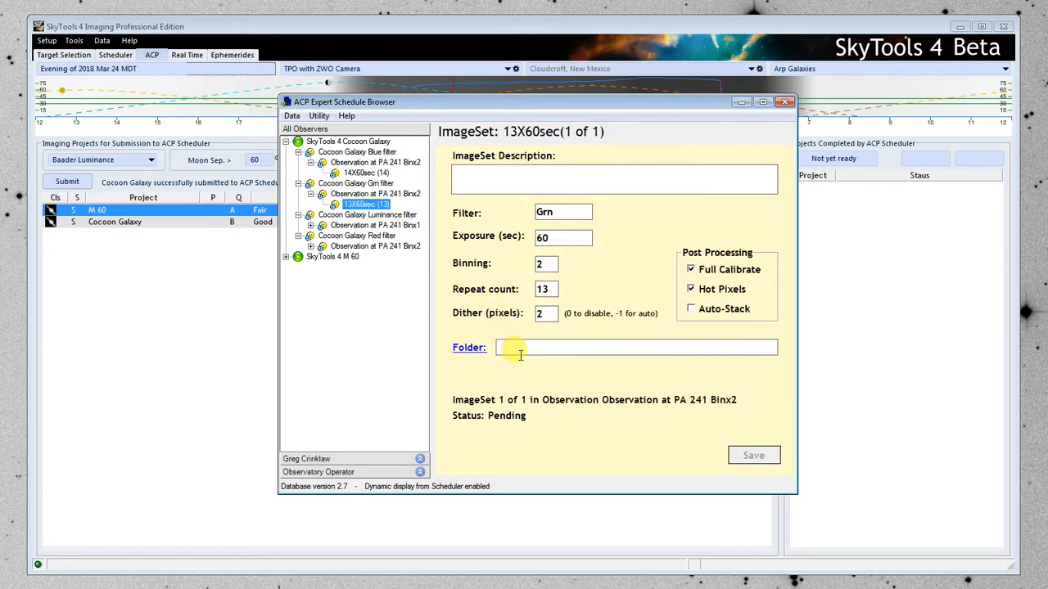
Review the image sets of Cocoon Galaxy's Luminance and Red filter plans, close the Schedule Browser, and minimize ACP Expert Scheduler.
{"action": "left_click", "coordinate": [310, 225]}
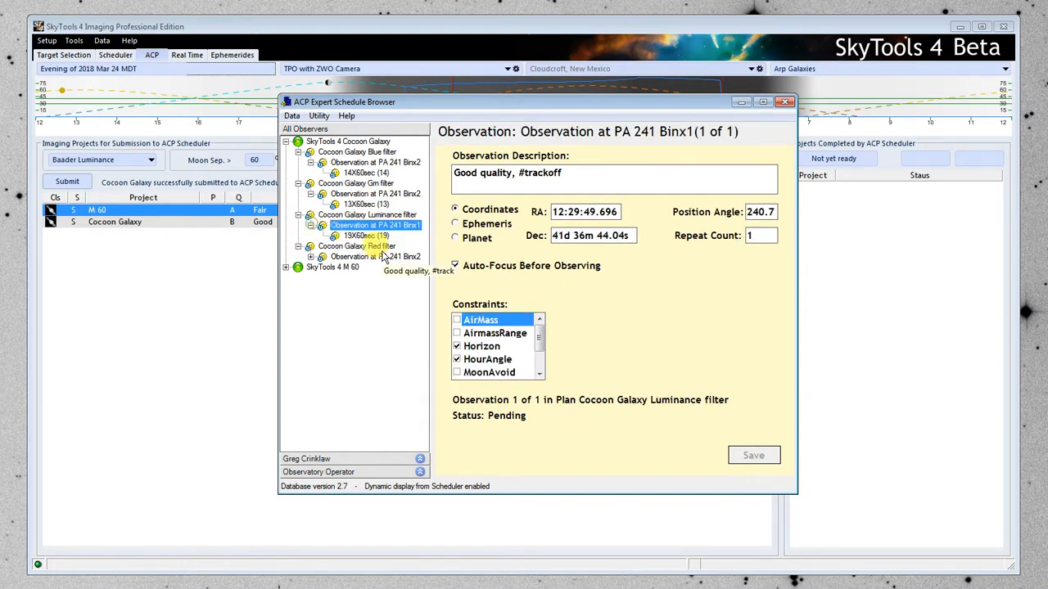
{"action": "left_click", "coordinate": [366, 236]}
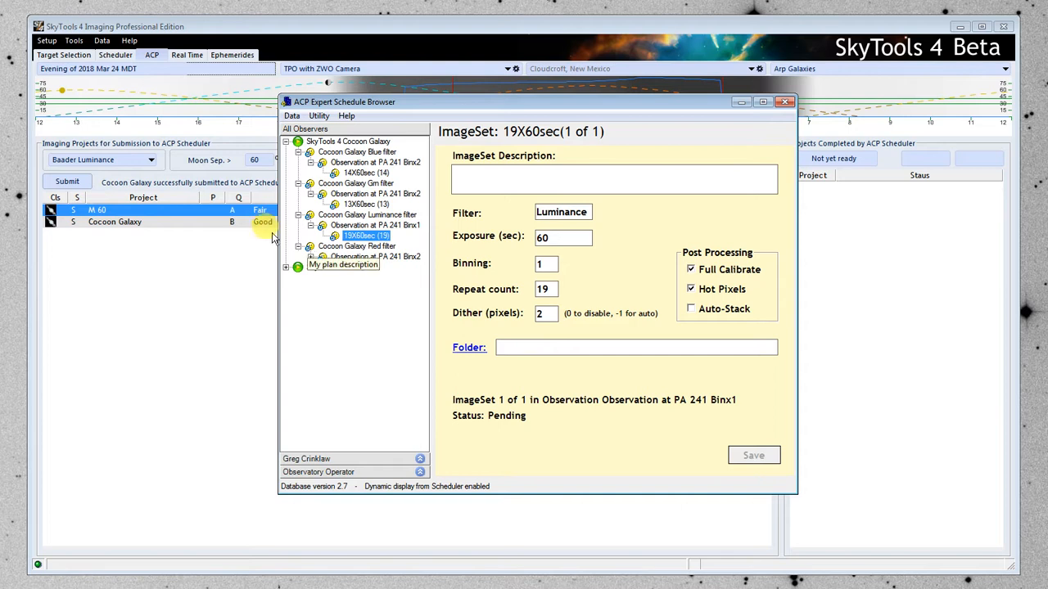
{"action": "left_click", "coordinate": [311, 257]}
{"action": "left_click", "coordinate": [366, 267]}
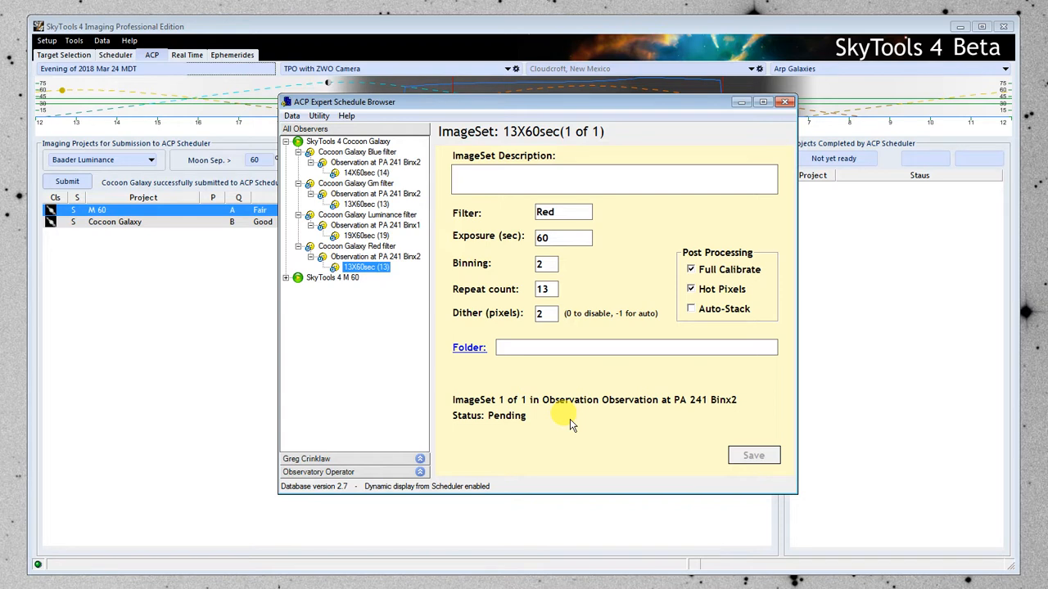
{"action": "left_click", "coordinate": [787, 103]}
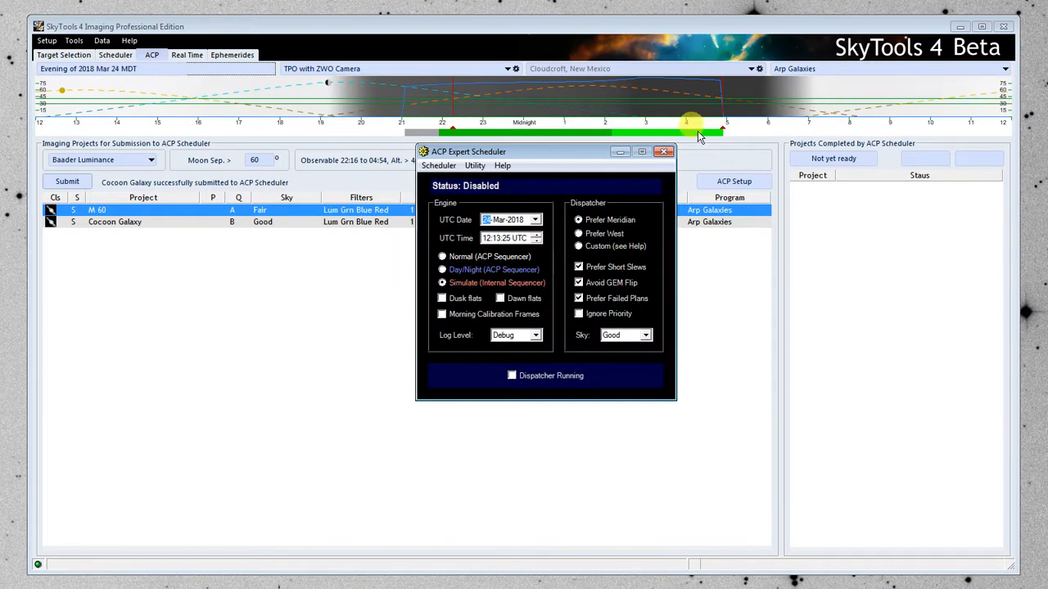
{"action": "left_click", "coordinate": [620, 151]}
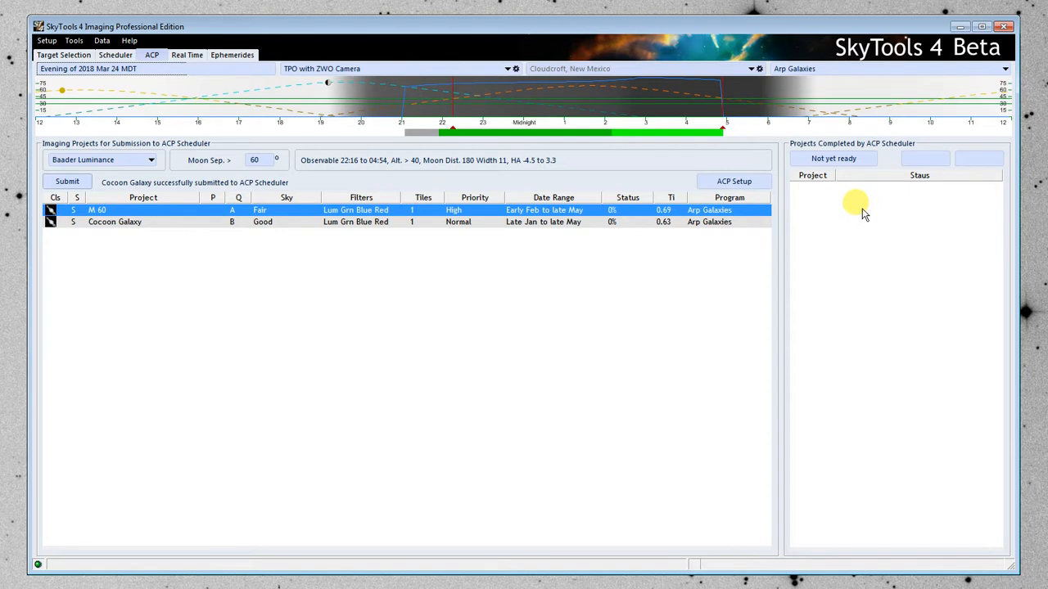
Open the M 60 imaging project from the submitted projects, and view its observing progress and observations.
{"action": "right_click", "coordinate": [127, 214]}
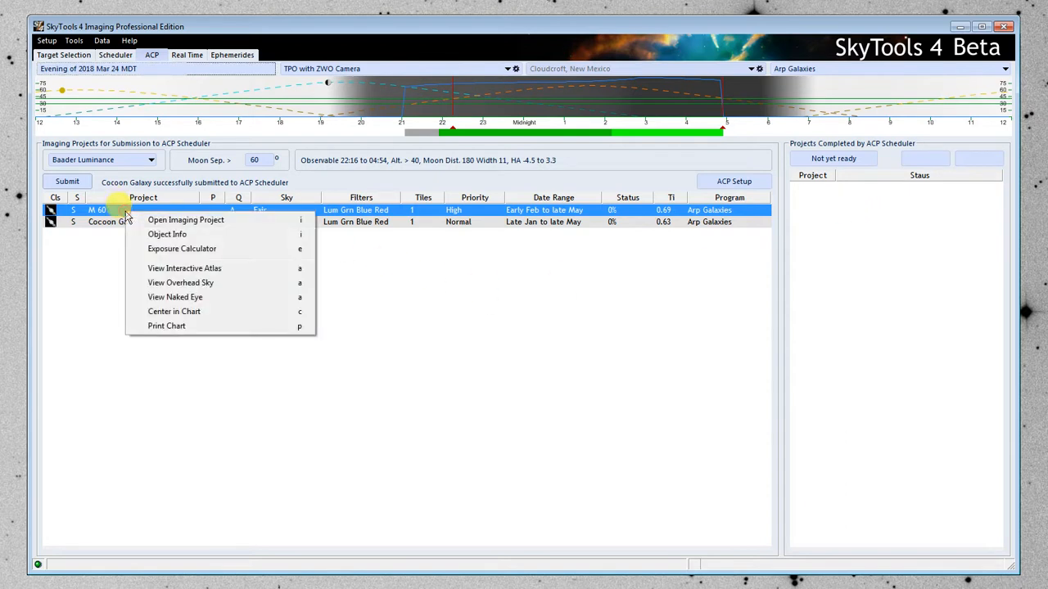
{"action": "left_click", "coordinate": [215, 221]}
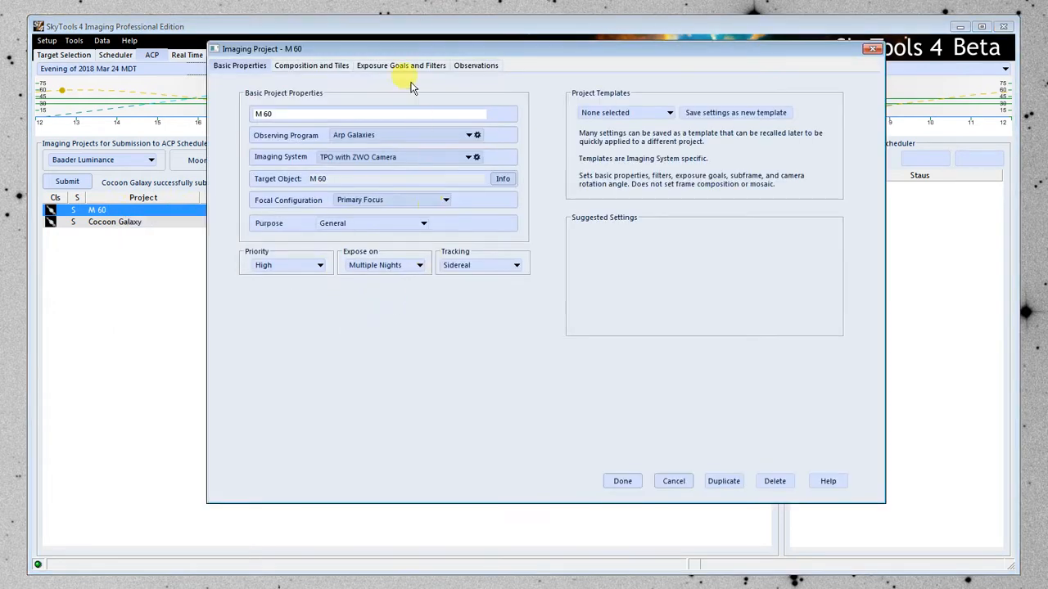
{"action": "left_click", "coordinate": [481, 67]}
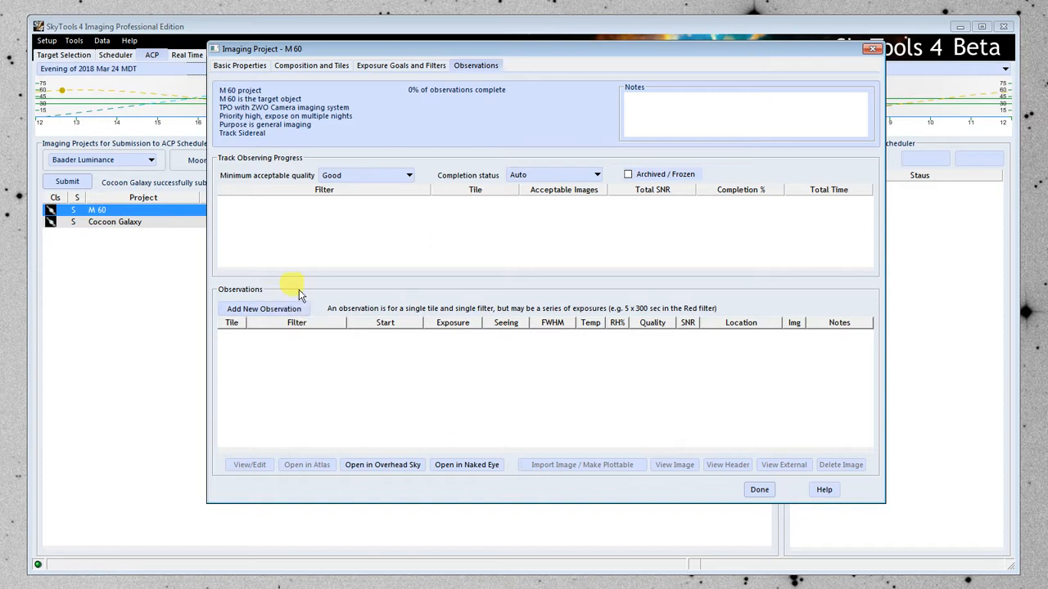
{"action": "left_click_drag", "start_coordinate": [527, 55], "coordinate": [427, 66]}
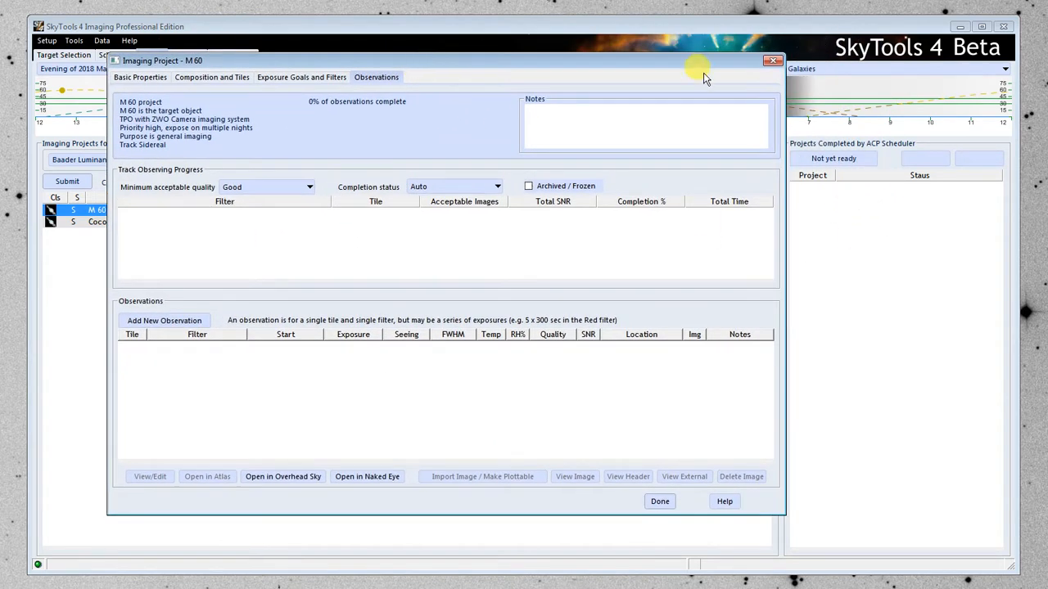
{"action": "mouse_move", "coordinate": [700, 63]}
{"action": "left_mouse_down"}
{"action": "mouse_move", "coordinate": [685, 63]}
{"action": "mouse_move", "coordinate": [699, 74]}
{"action": "left_mouse_up"}
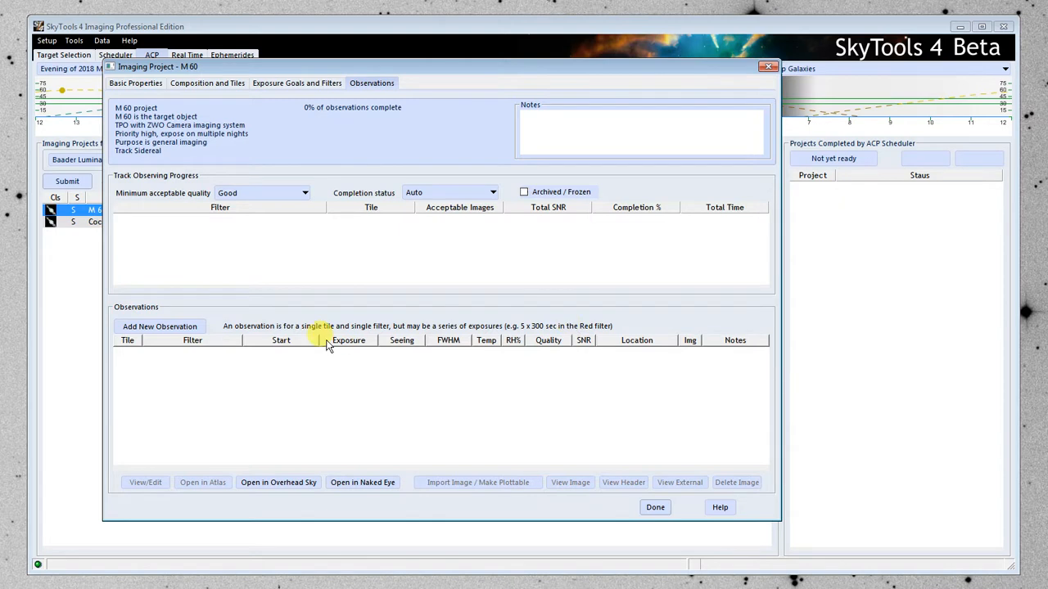
Review the new observation form for M 60 and its overall quality choices, and cancel without adding an observation.
{"action": "left_click", "coordinate": [187, 326]}
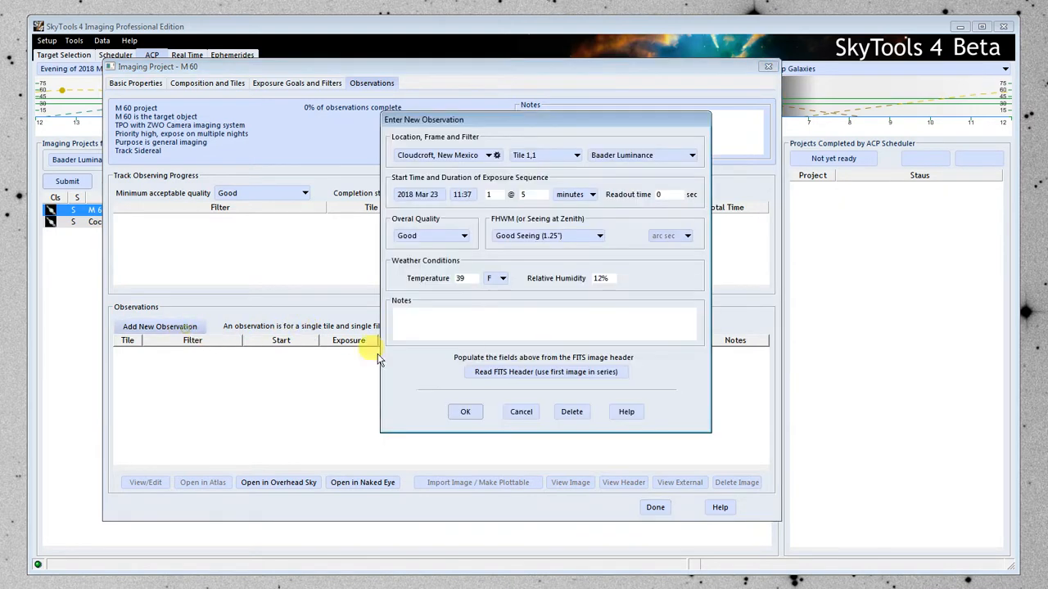
{"action": "left_click", "coordinate": [427, 236]}
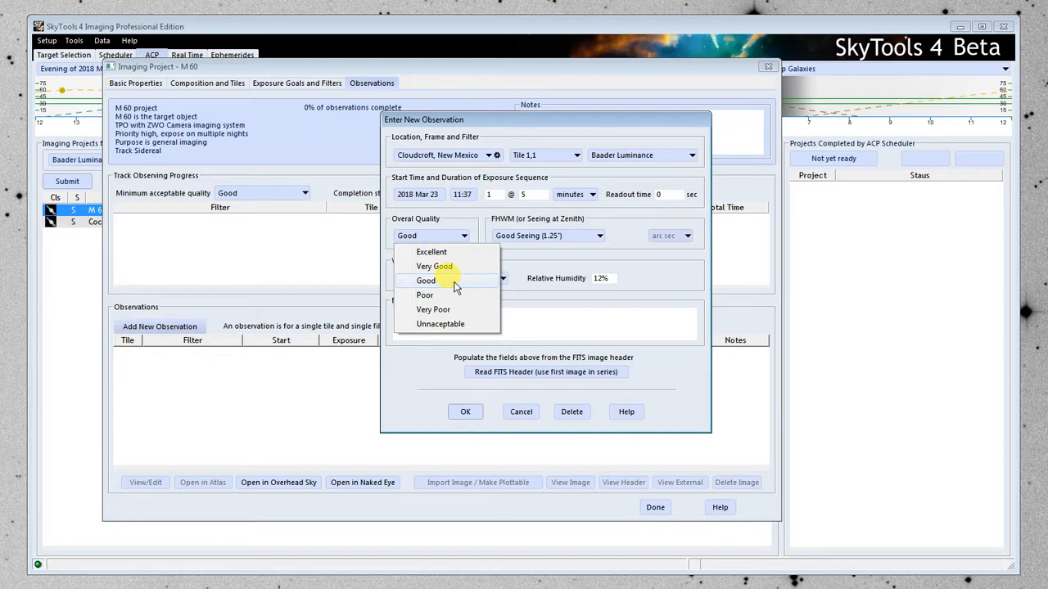
{"action": "left_click", "coordinate": [532, 252]}
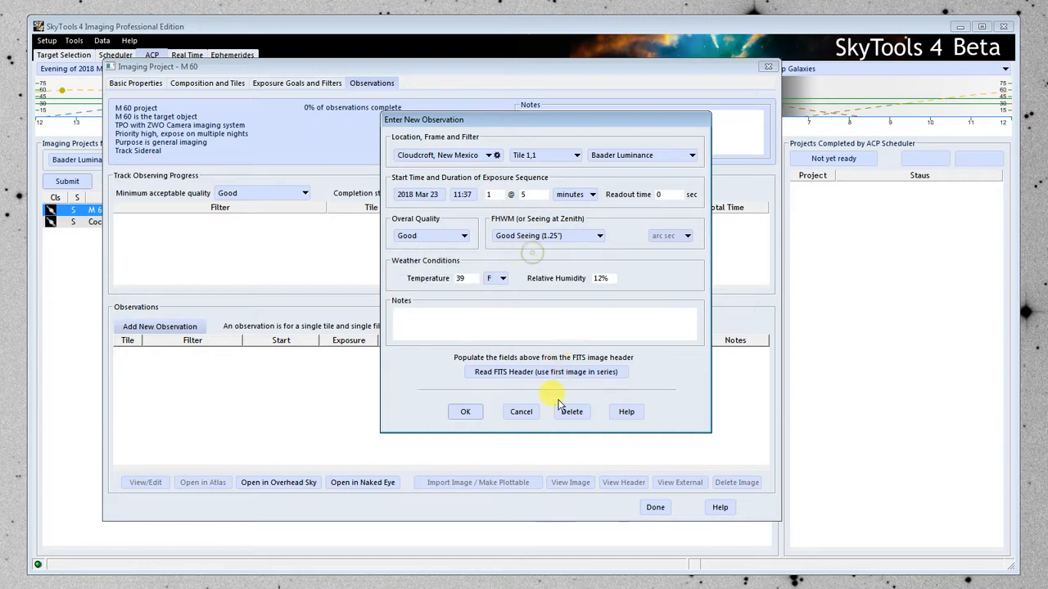
{"action": "left_click", "coordinate": [520, 412]}
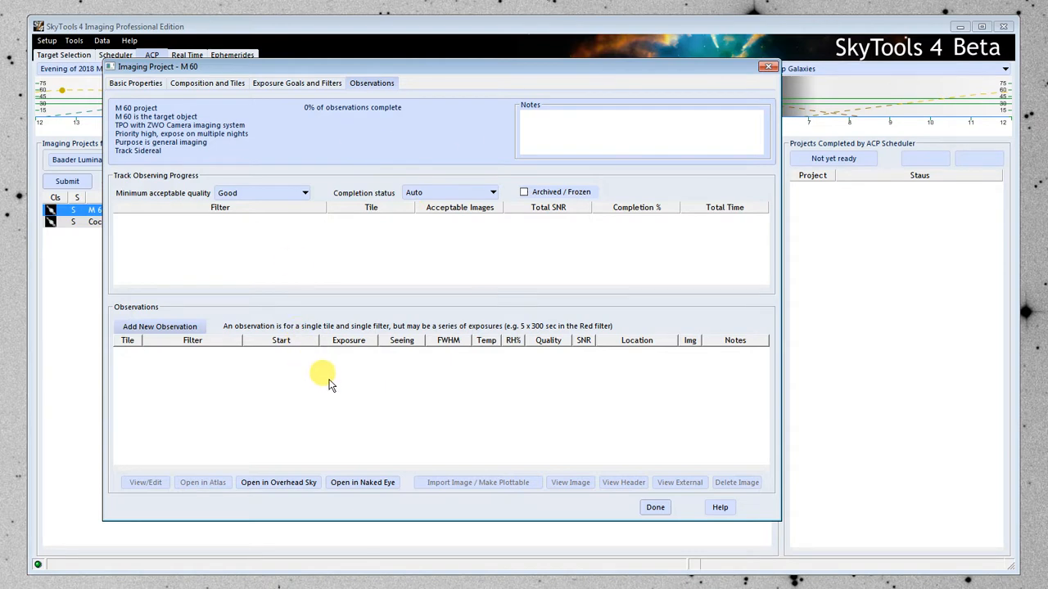
Review M 60's exposure goals and filters alongside its observations and the submitted projects list, and close the imaging project.
{"action": "left_click", "coordinate": [278, 82]}
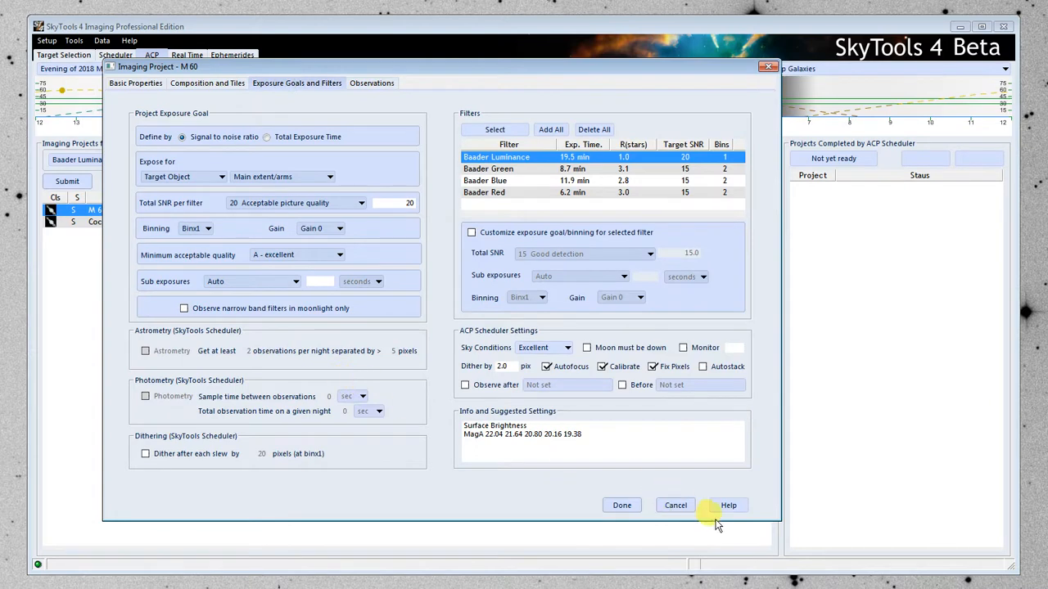
{"action": "left_click", "coordinate": [364, 83]}
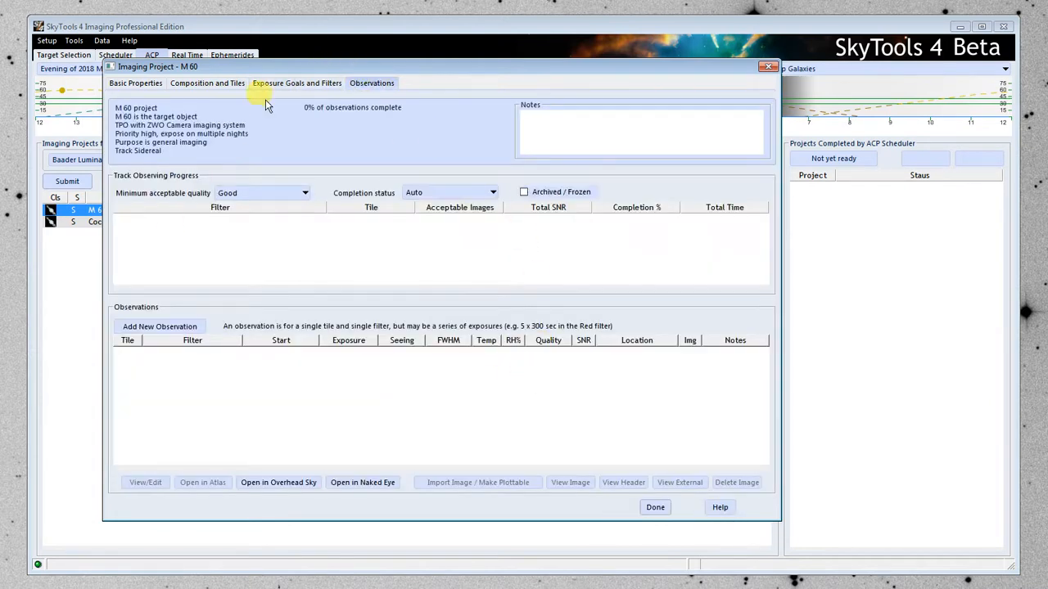
{"action": "left_click_drag", "start_coordinate": [278, 69], "coordinate": [299, 320]}
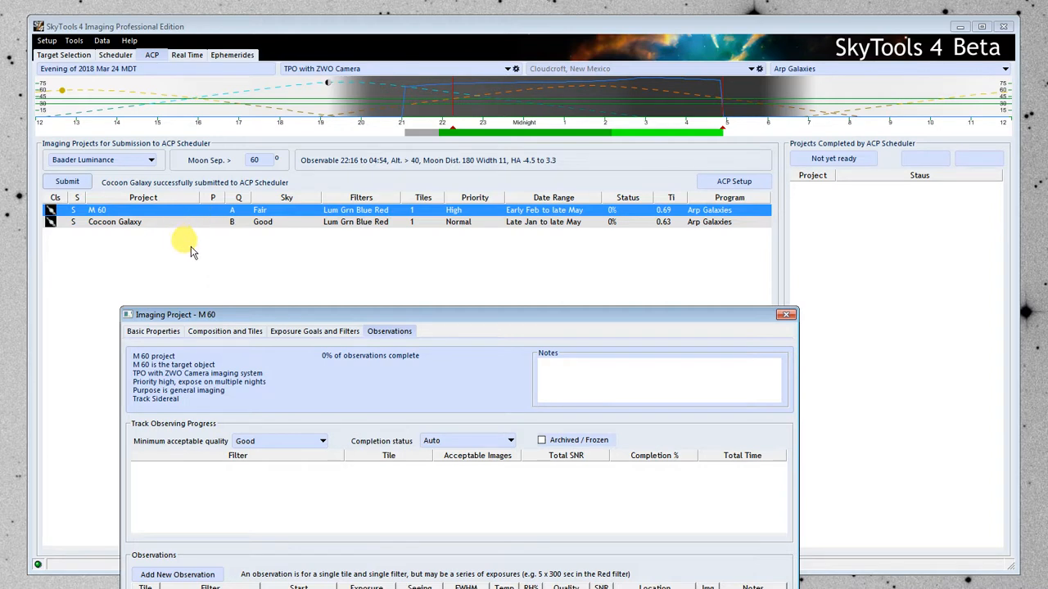
{"action": "left_click_drag", "start_coordinate": [272, 312], "coordinate": [298, 70]}
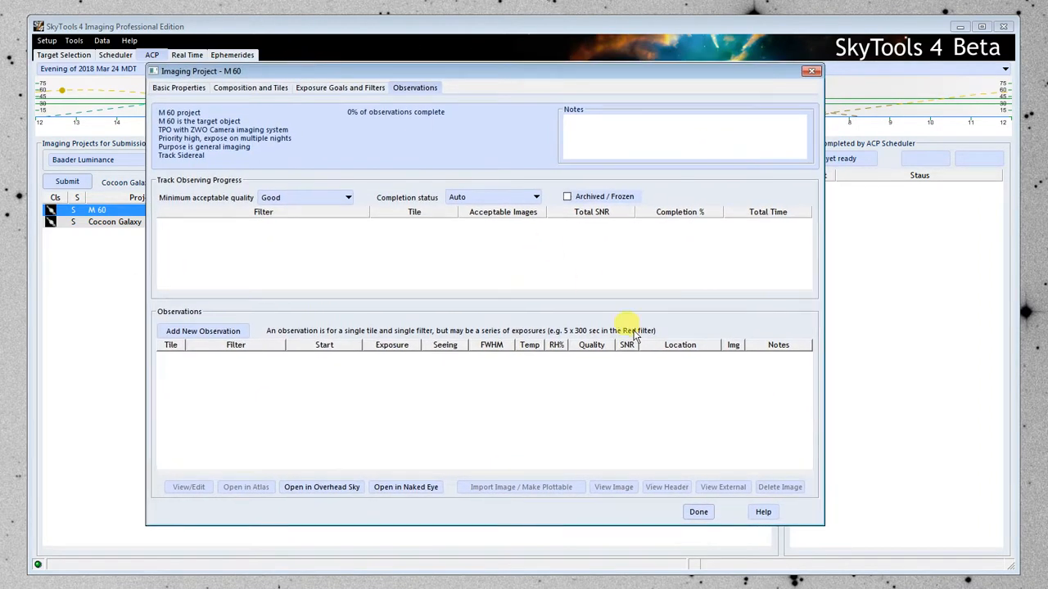
{"action": "left_click", "coordinate": [699, 512]}
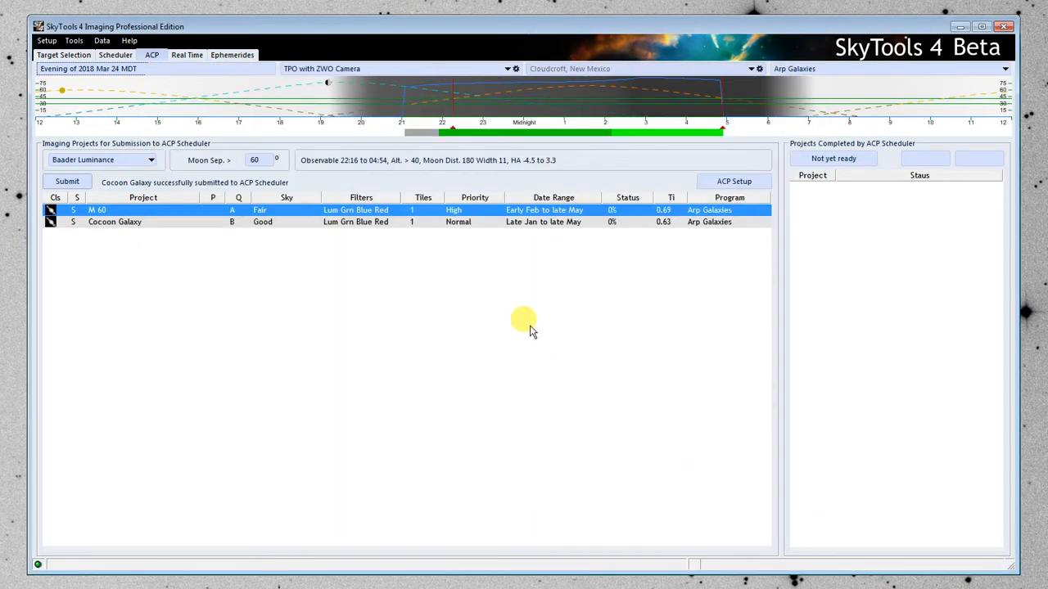